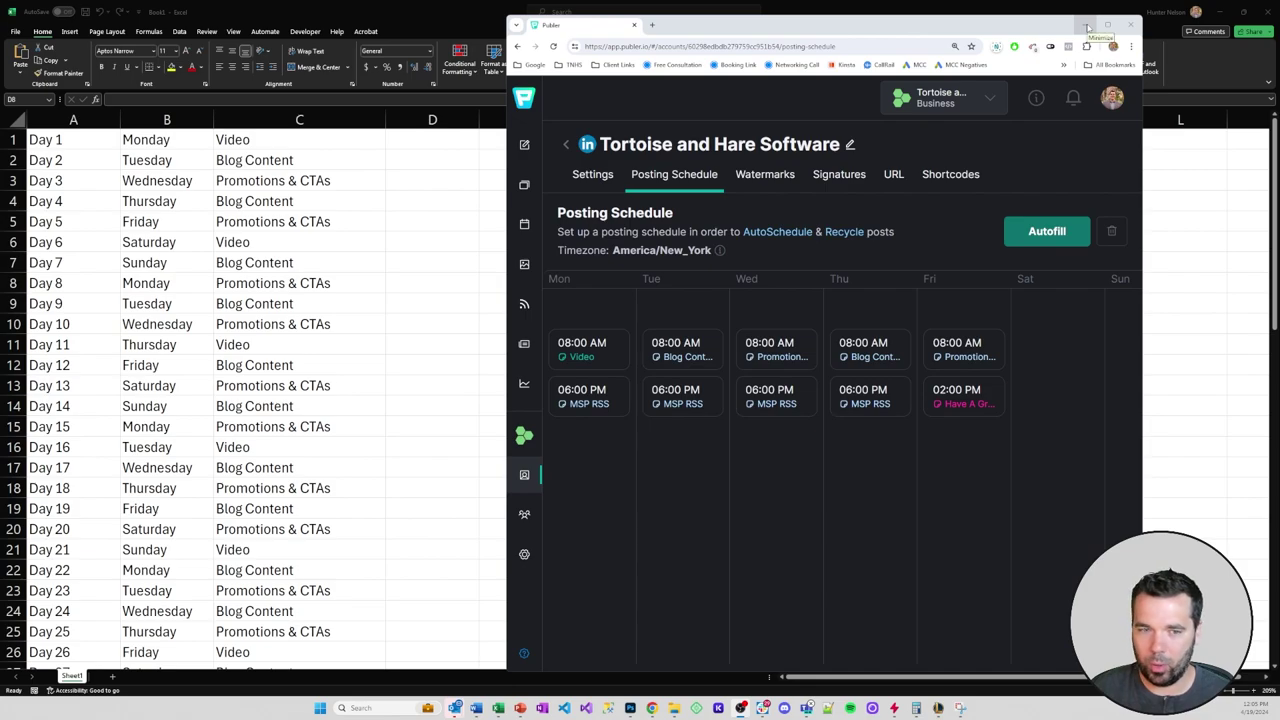
Step: Minimize the browser window and review the day, weekday and content type rows of the 65-day posting plan in Excel
left_click(1088, 26)
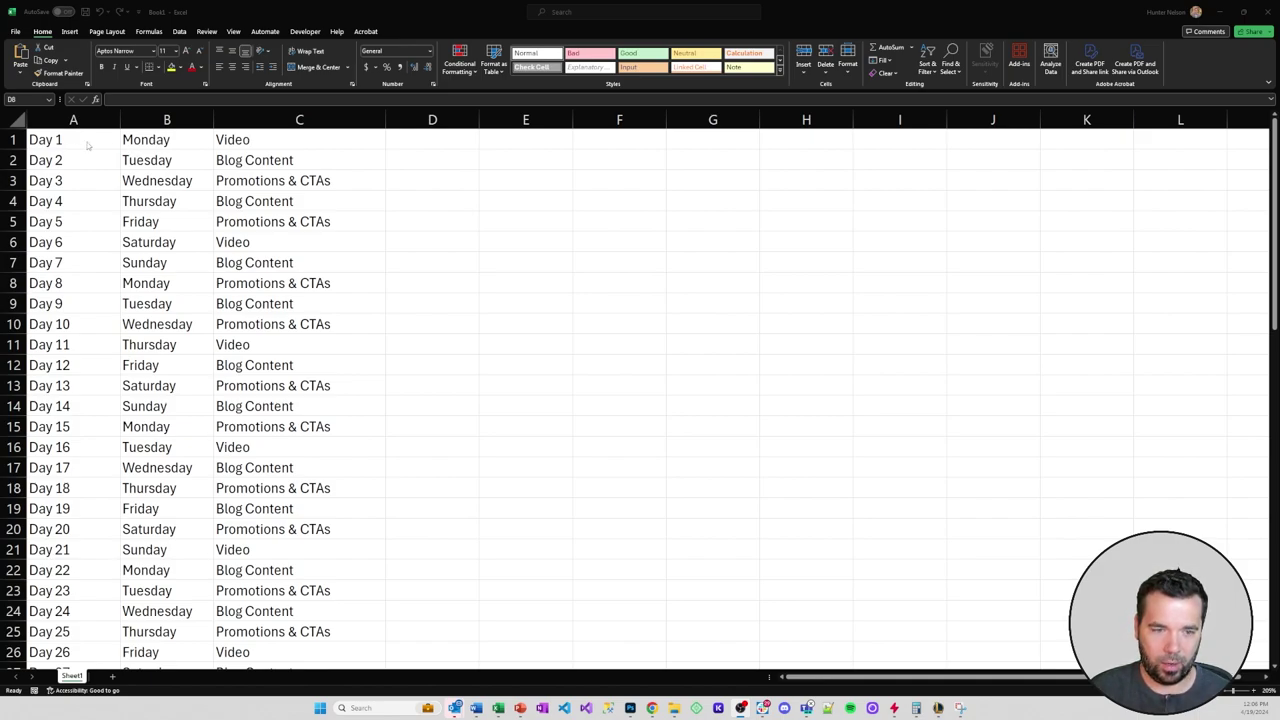
scroll(88, 150, "down", 15)
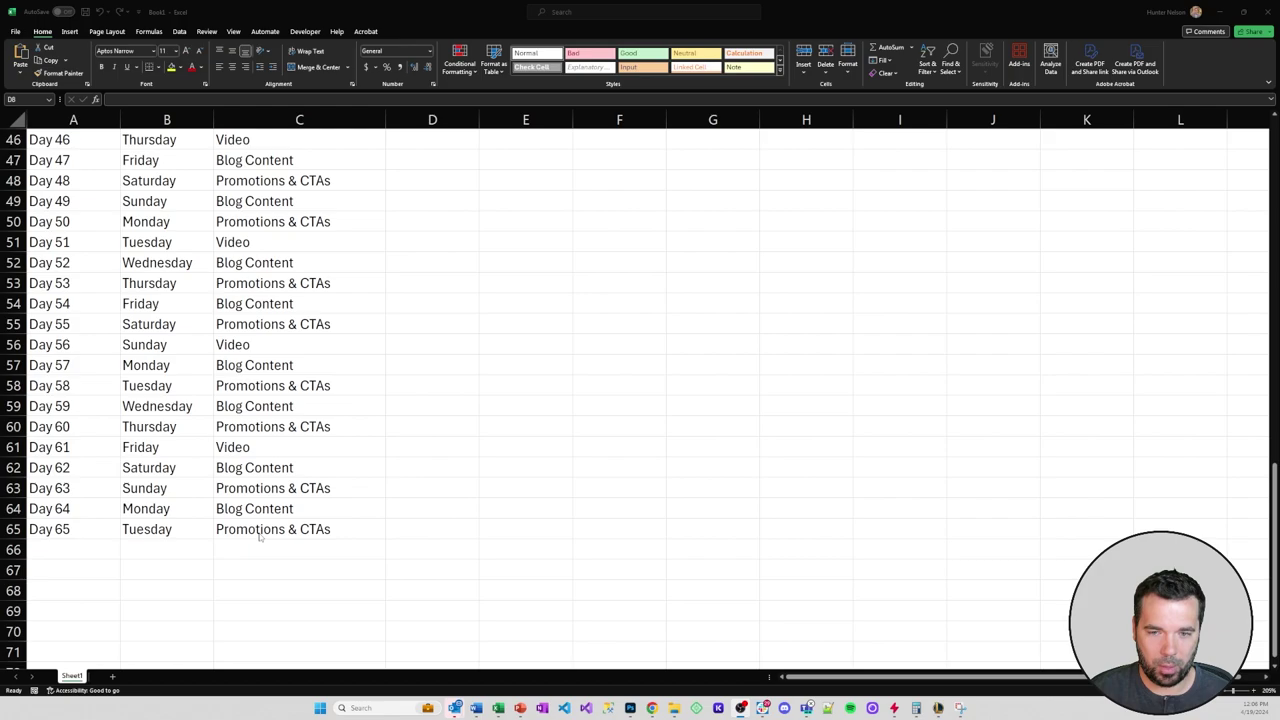
scroll(259, 537, "up", 15)
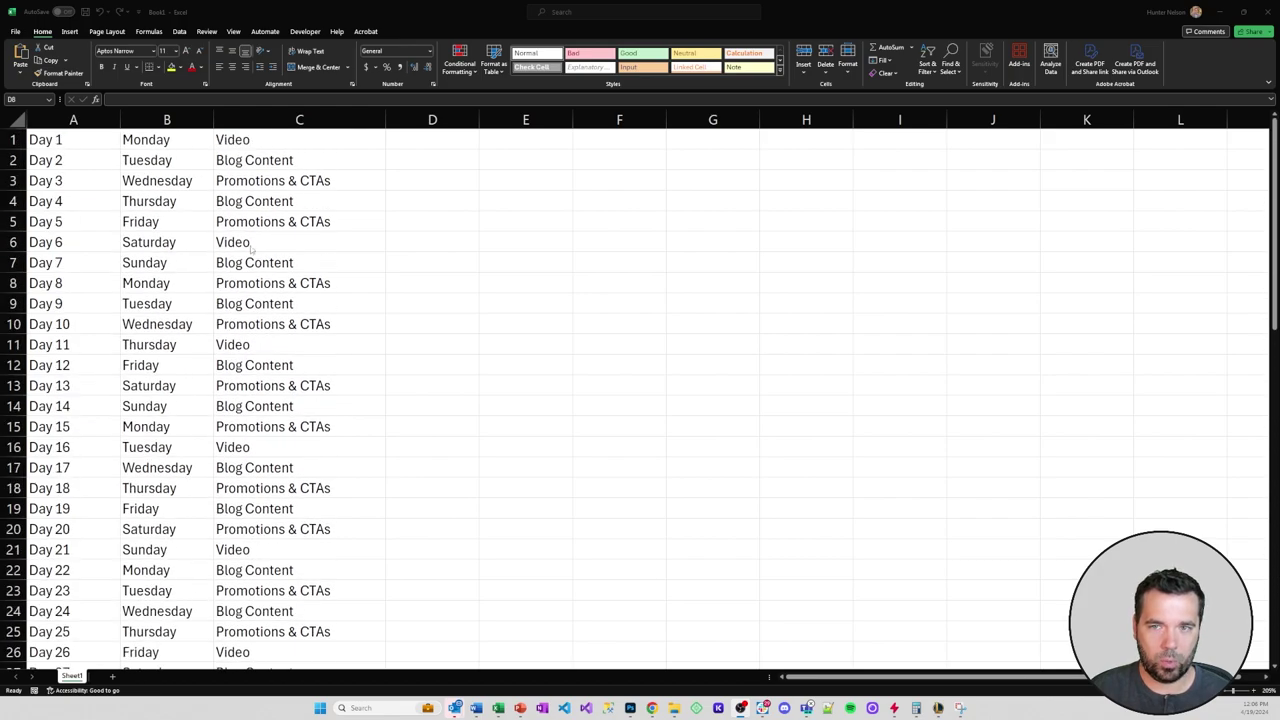
left_click(236, 142)
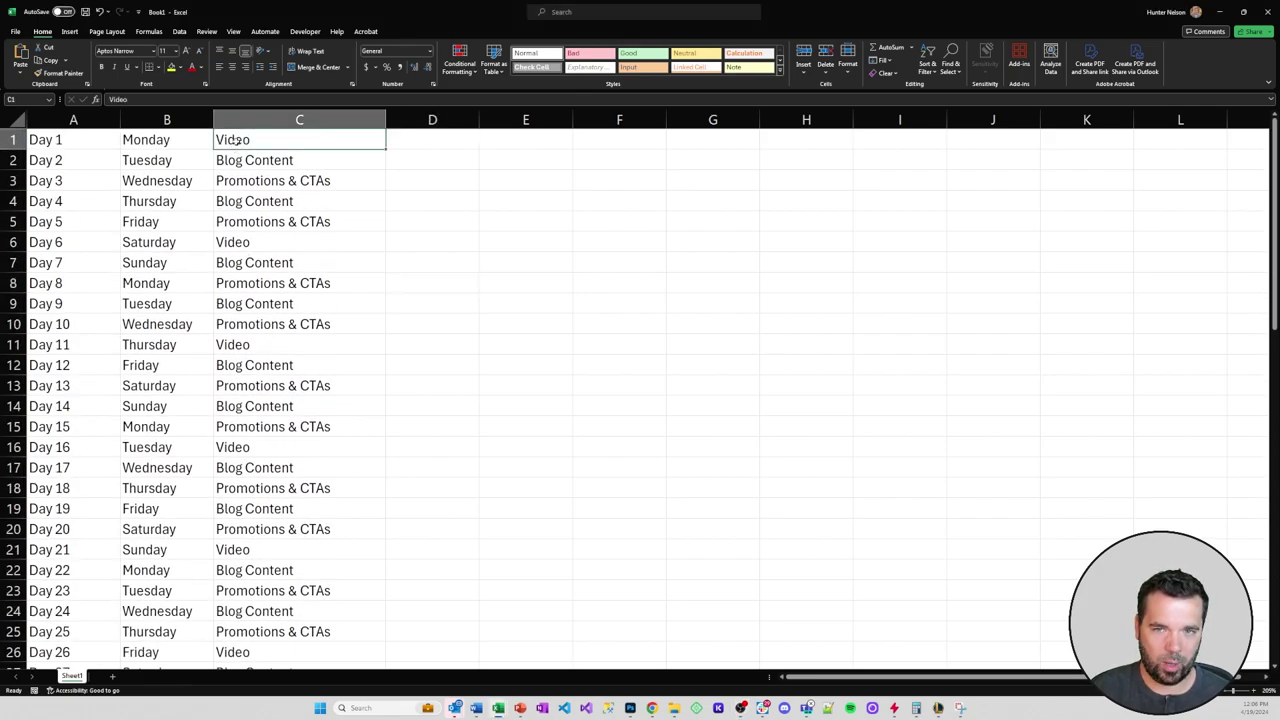
left_click(242, 157)
left_click(249, 202)
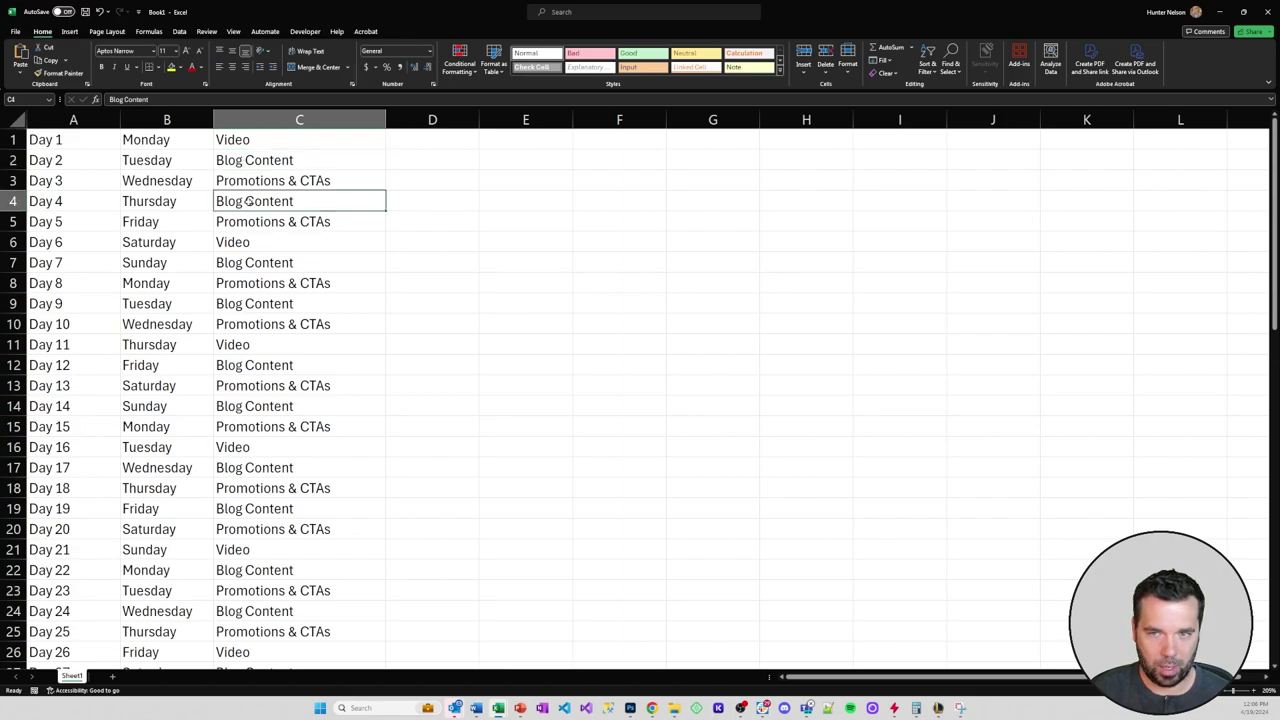
left_click(252, 179)
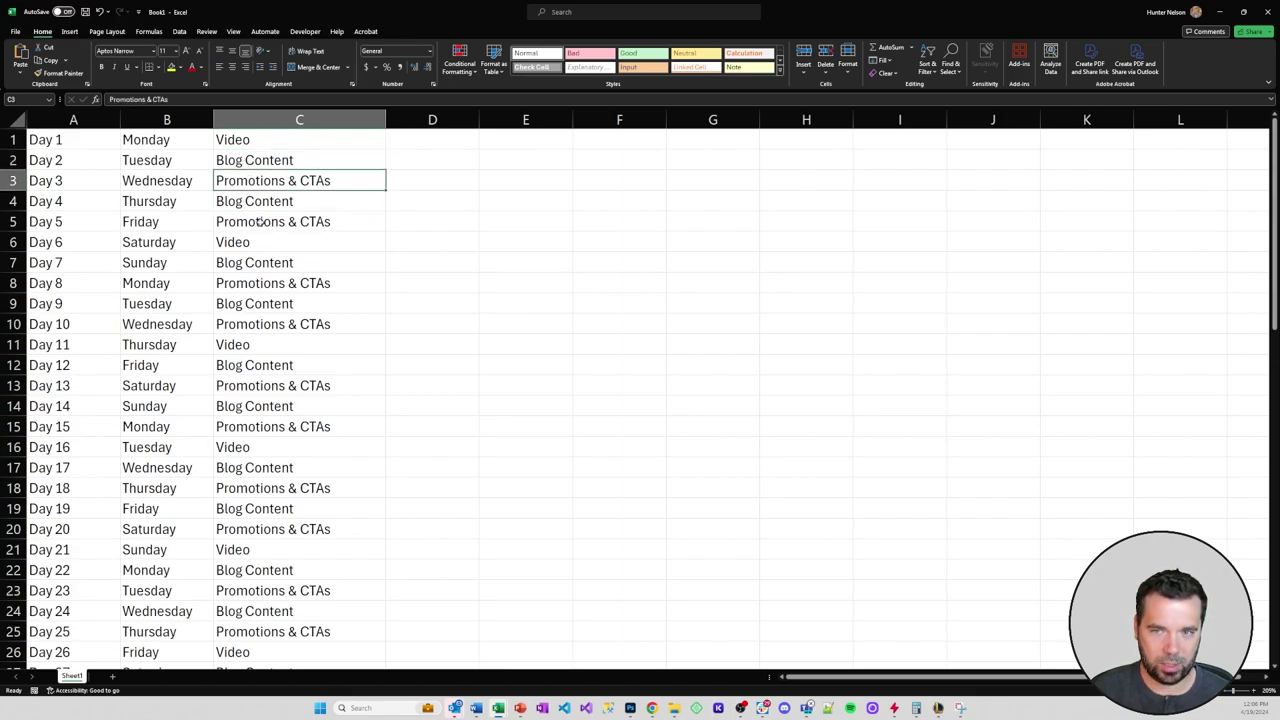
left_click(260, 222)
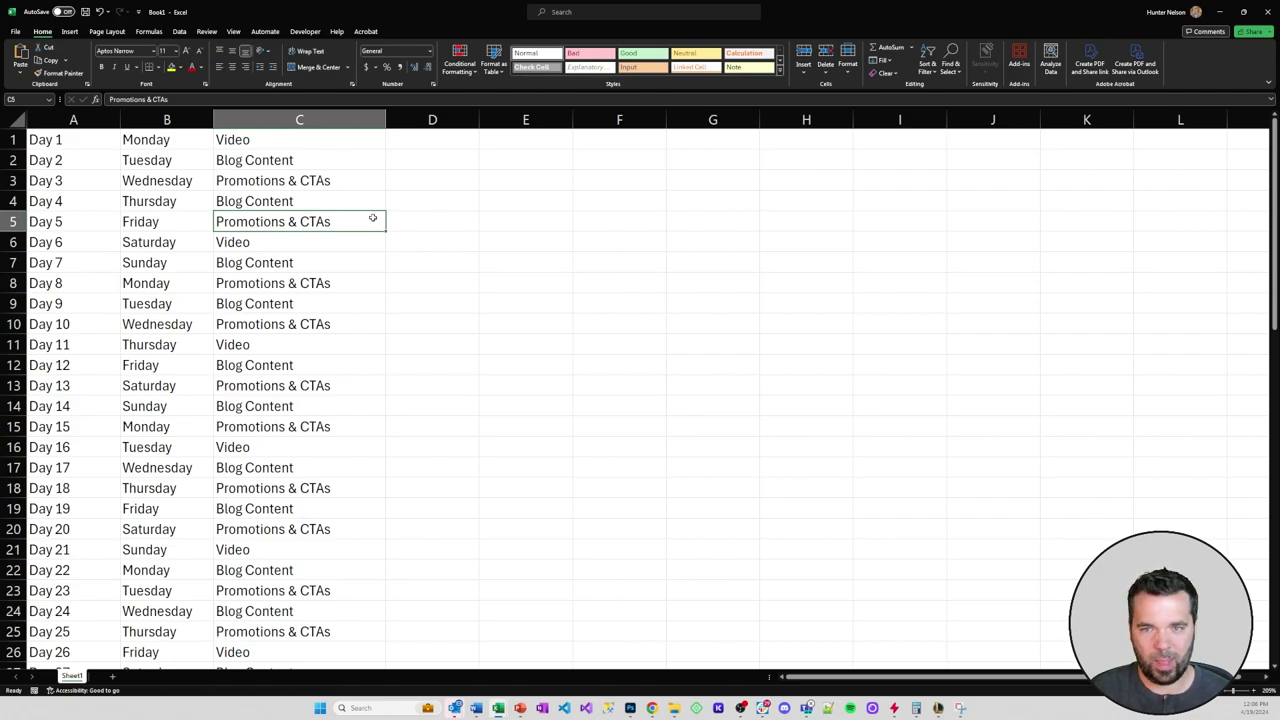
scroll(296, 212, "down", 16)
scroll(306, 262, "down", 2)
scroll(309, 326, "up", 9)
scroll(312, 326, "up", 9)
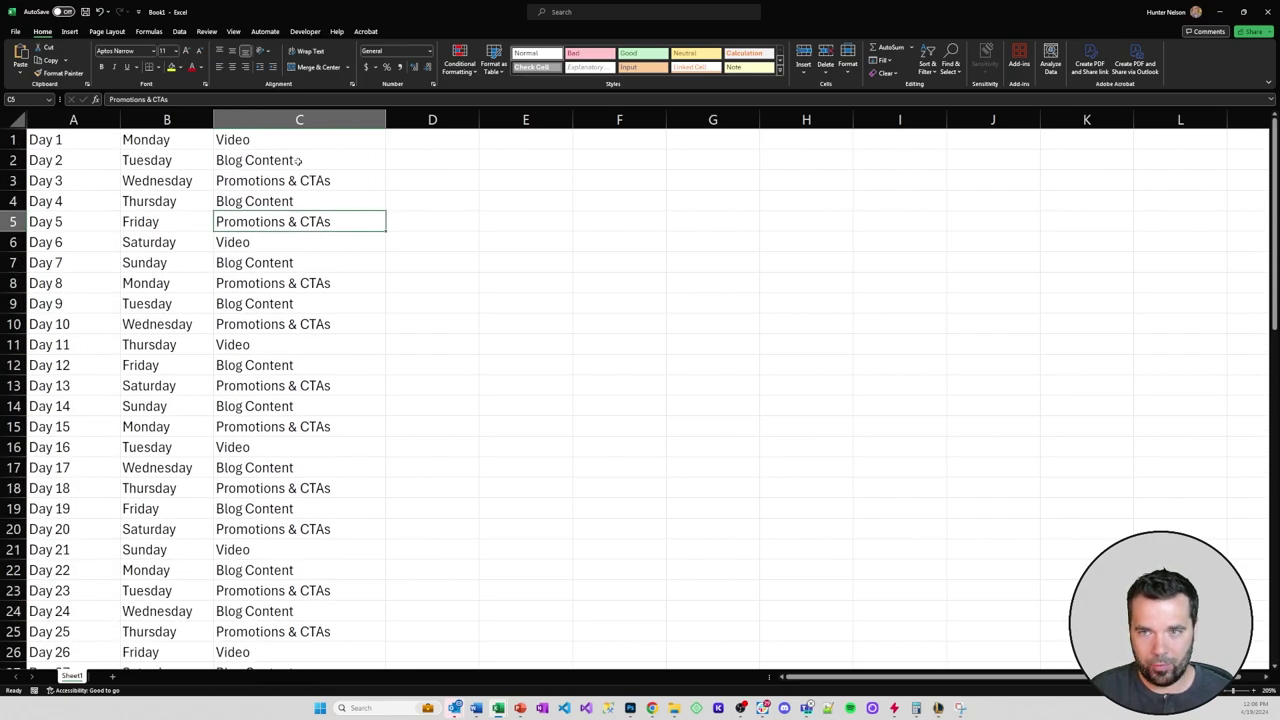
Step: Insert a new row above the posting plan and enter the column headers Day, DOW and Type
left_click(355, 119)
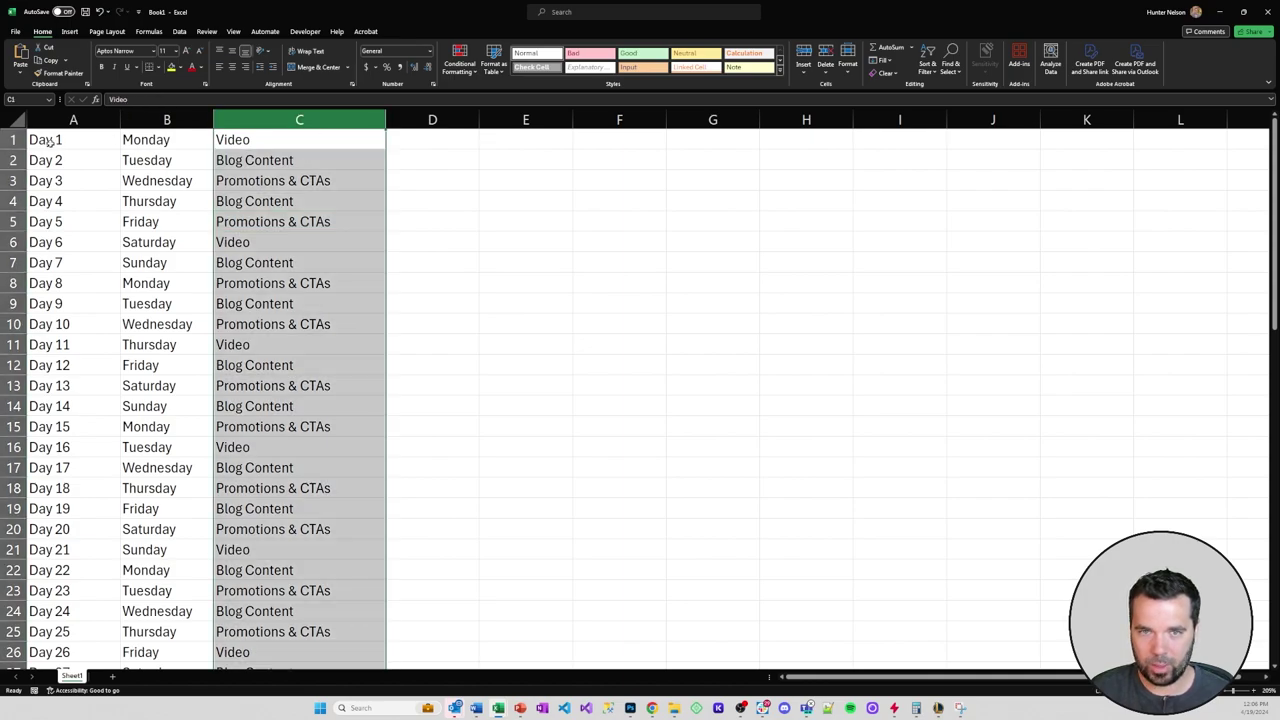
left_click(10, 140)
right_click(10, 140)
left_click(62, 244)
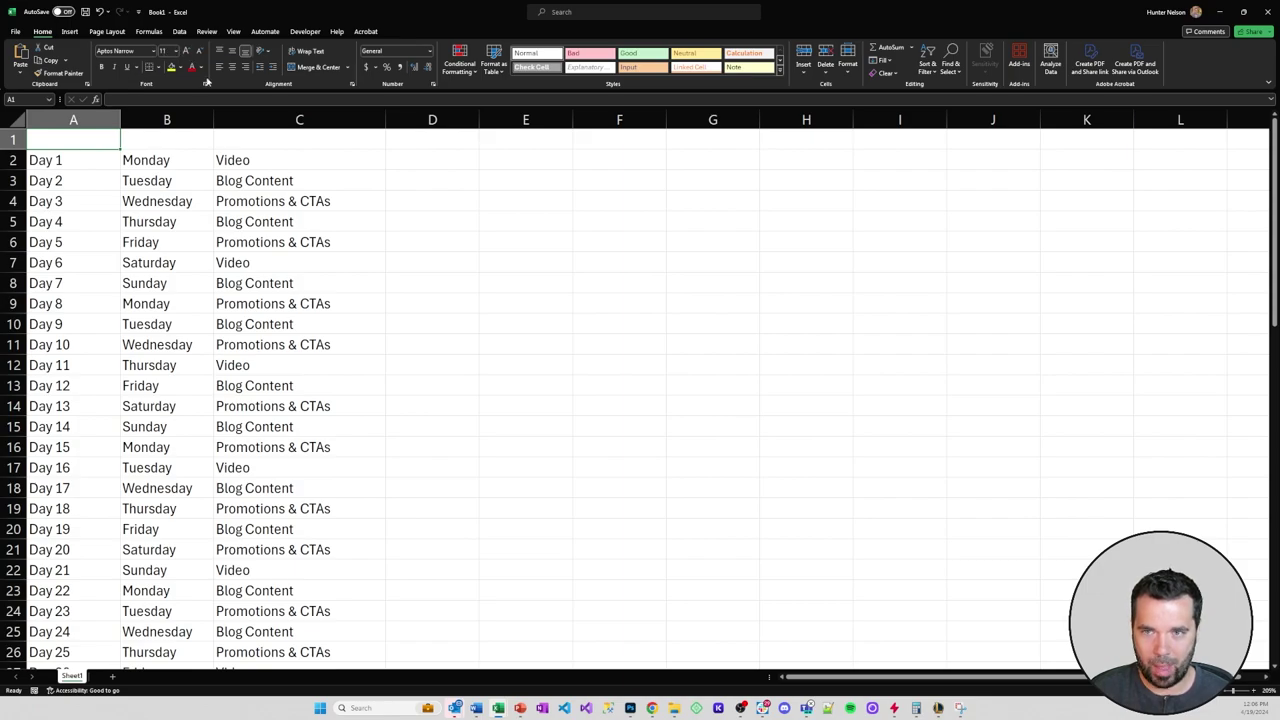
type("Day")
key("Tab")
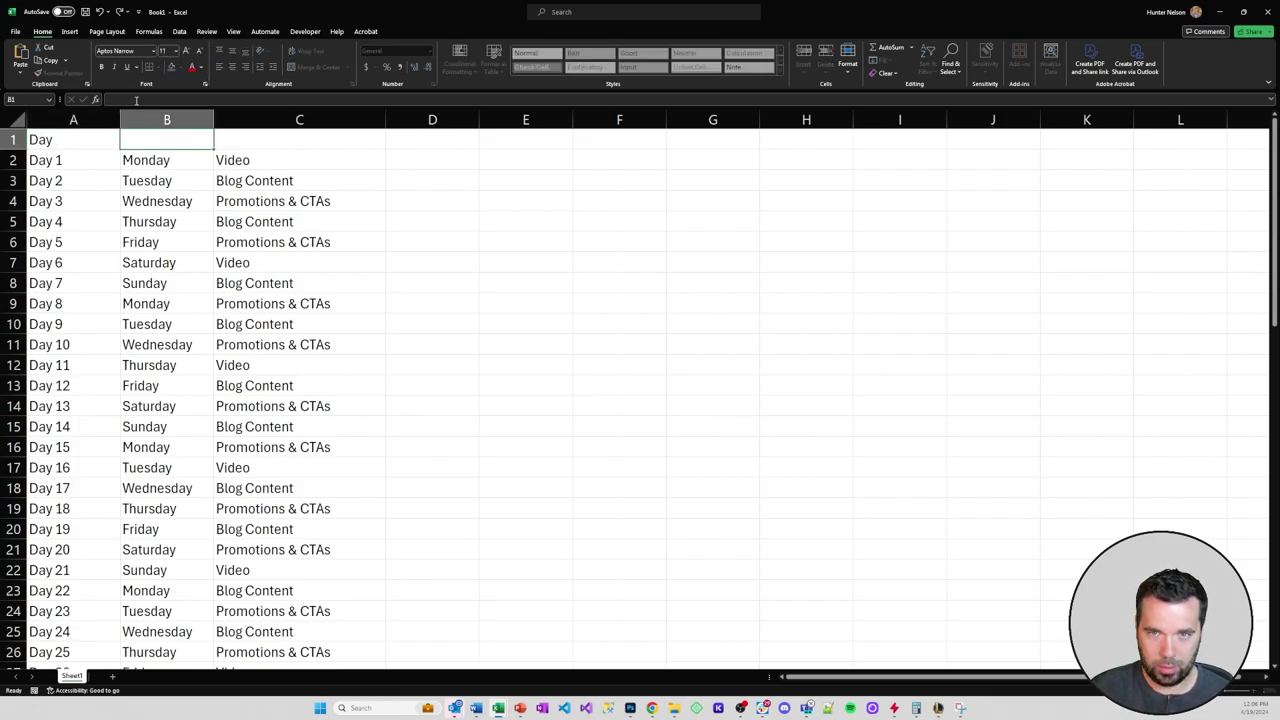
type("DOW")
key("Tab")
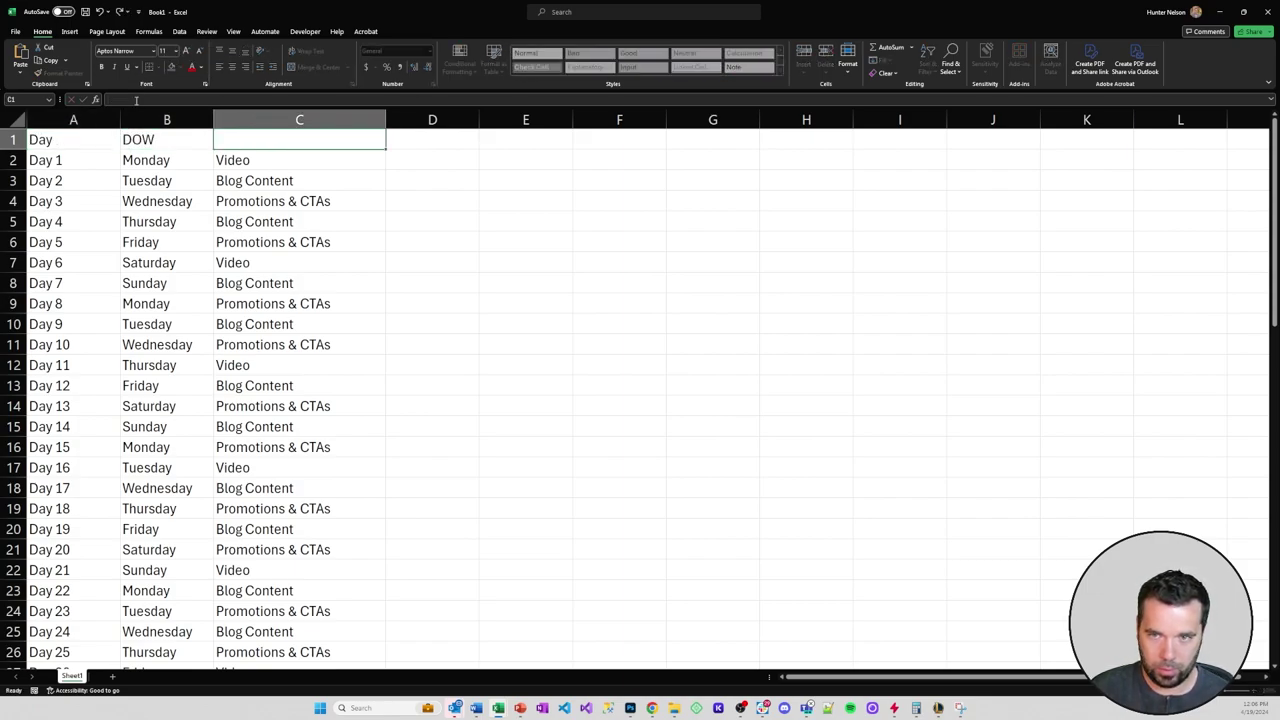
type("Type")
key("Return")
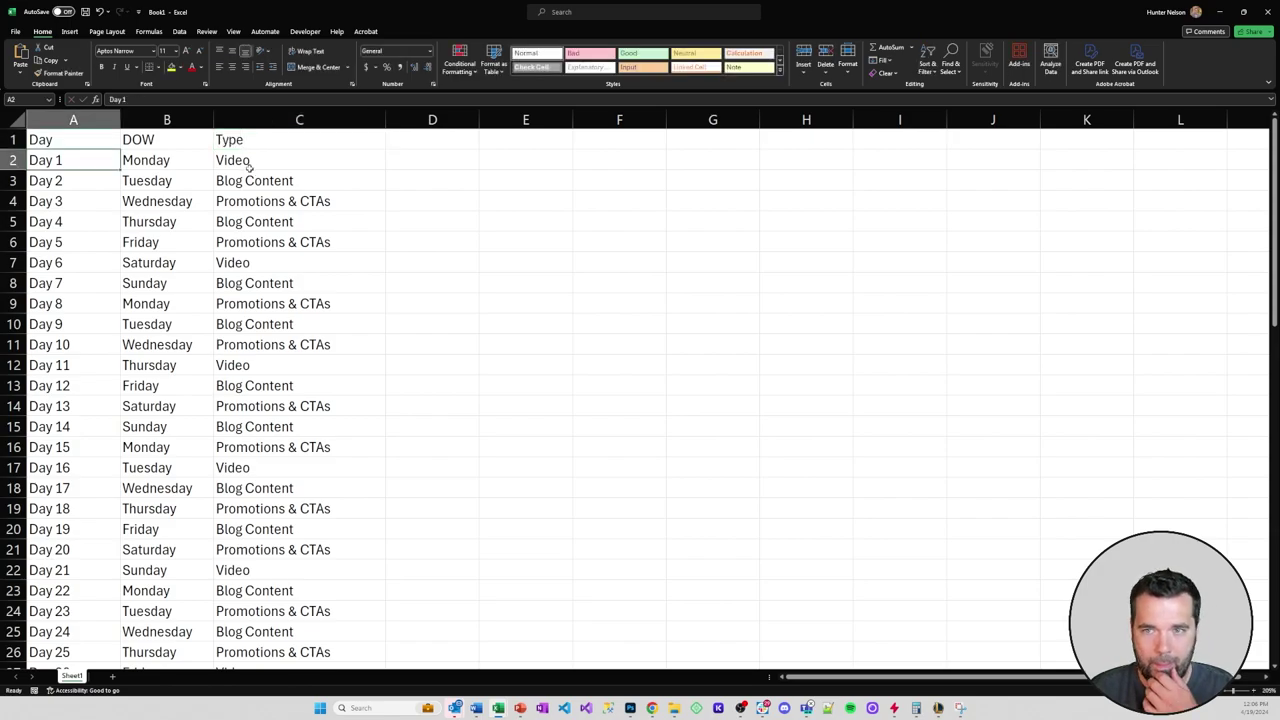
Step: Turn on filtering for the Day, DOW and Type header row
left_click(286, 143)
left_click(180, 31)
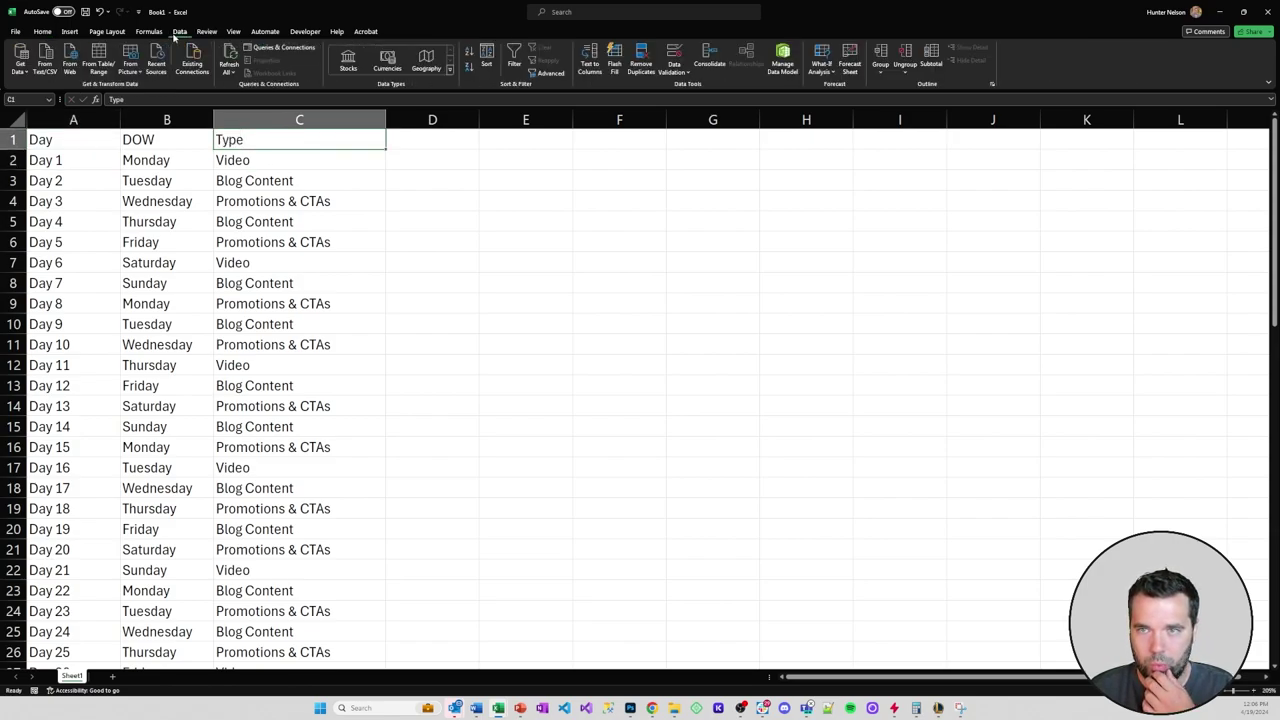
left_click(513, 56)
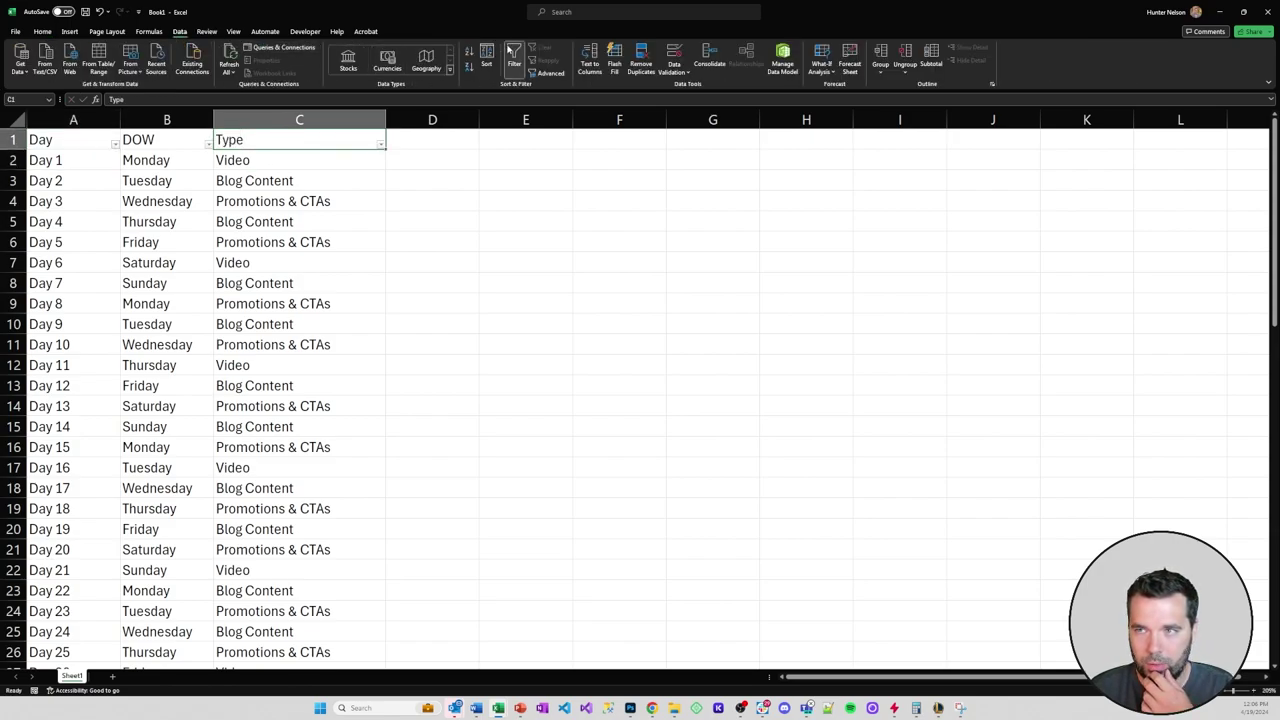
Step: Filter the Type column to show only Blog Content and select the matching cells in that column
left_click(381, 145)
left_click(297, 275)
left_click(301, 284)
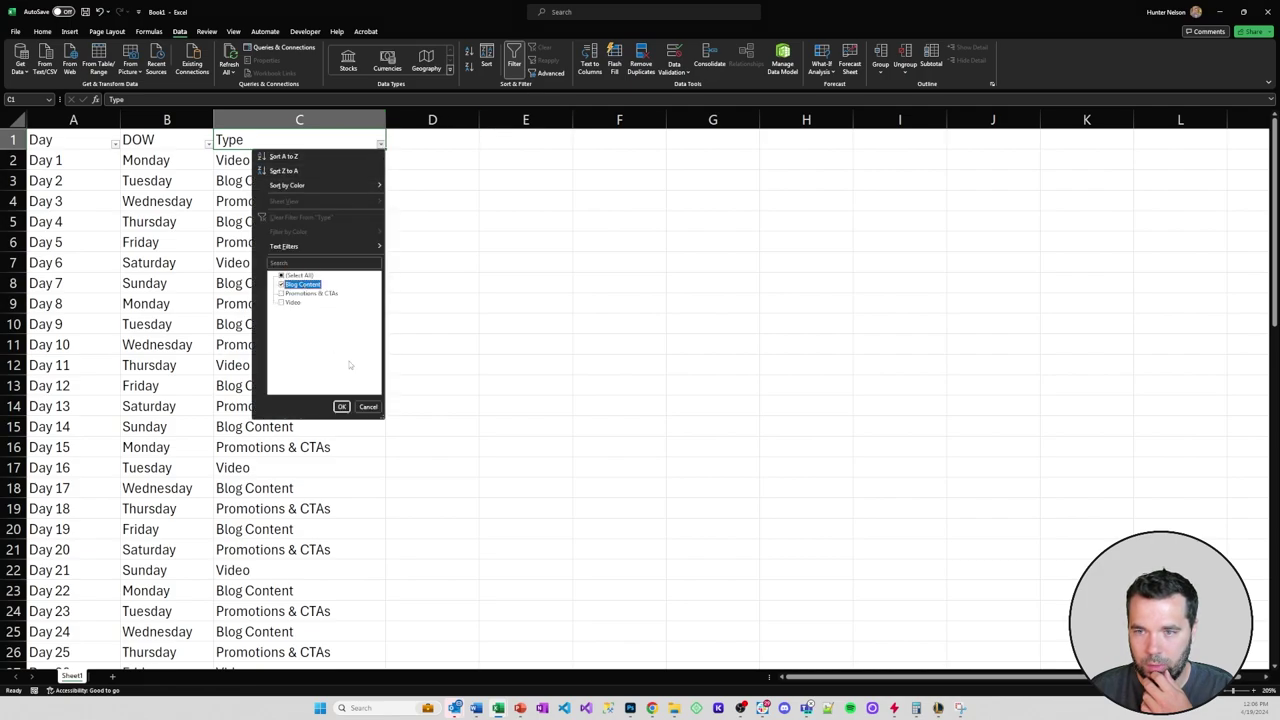
left_click(341, 407)
left_click_drag(318, 160, 324, 636)
scroll(325, 606, "up", 1)
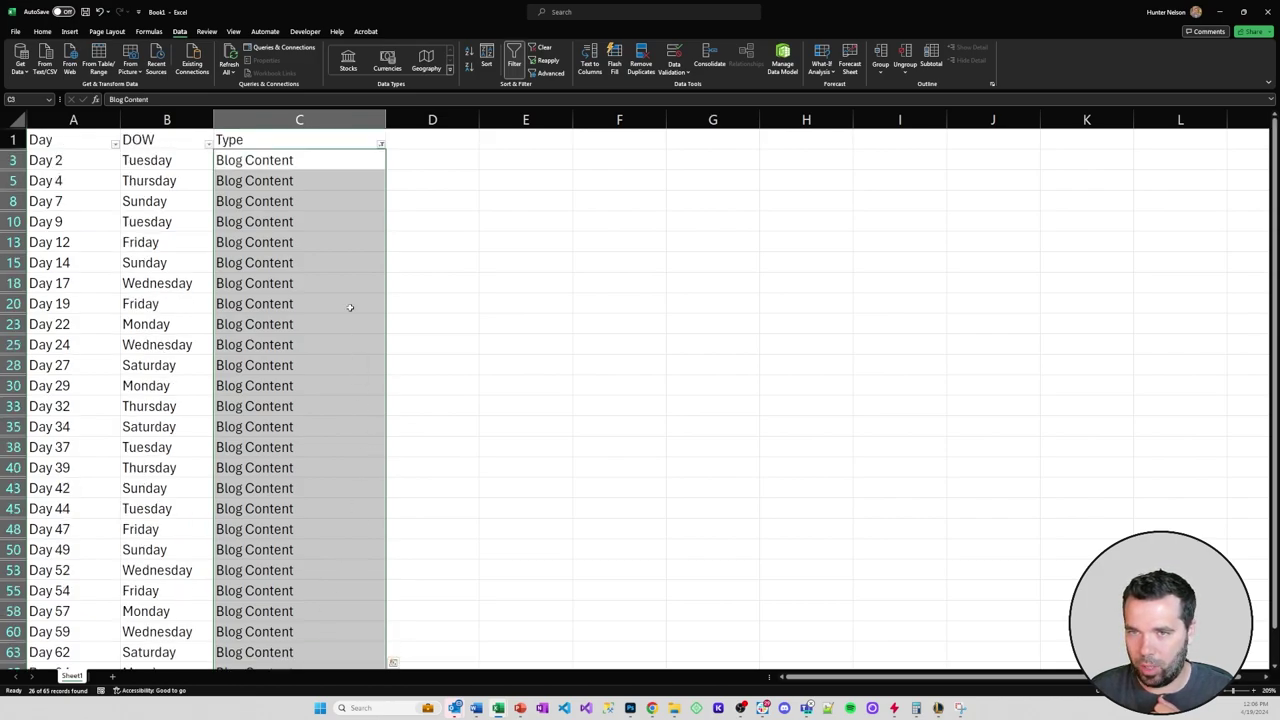
Step: Switch the Type filter to show only Promotions & CTAs and look through the matching days
left_click(381, 145)
left_click(312, 293)
left_click(302, 284)
left_click(341, 406)
scroll(335, 331, "down", 5)
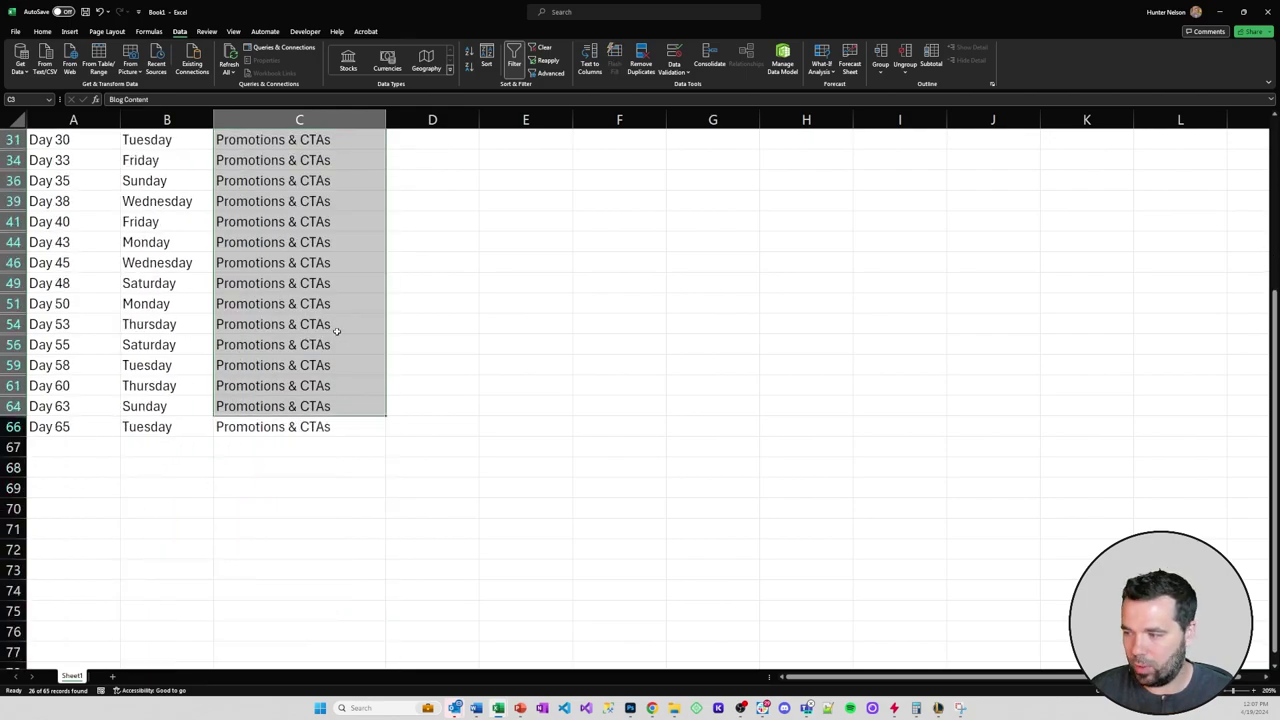
scroll(337, 331, "up", 5)
Step: Switch the Type filter to show only Video and select all the Video cells
left_click(381, 145)
left_click(295, 302)
left_click(300, 293)
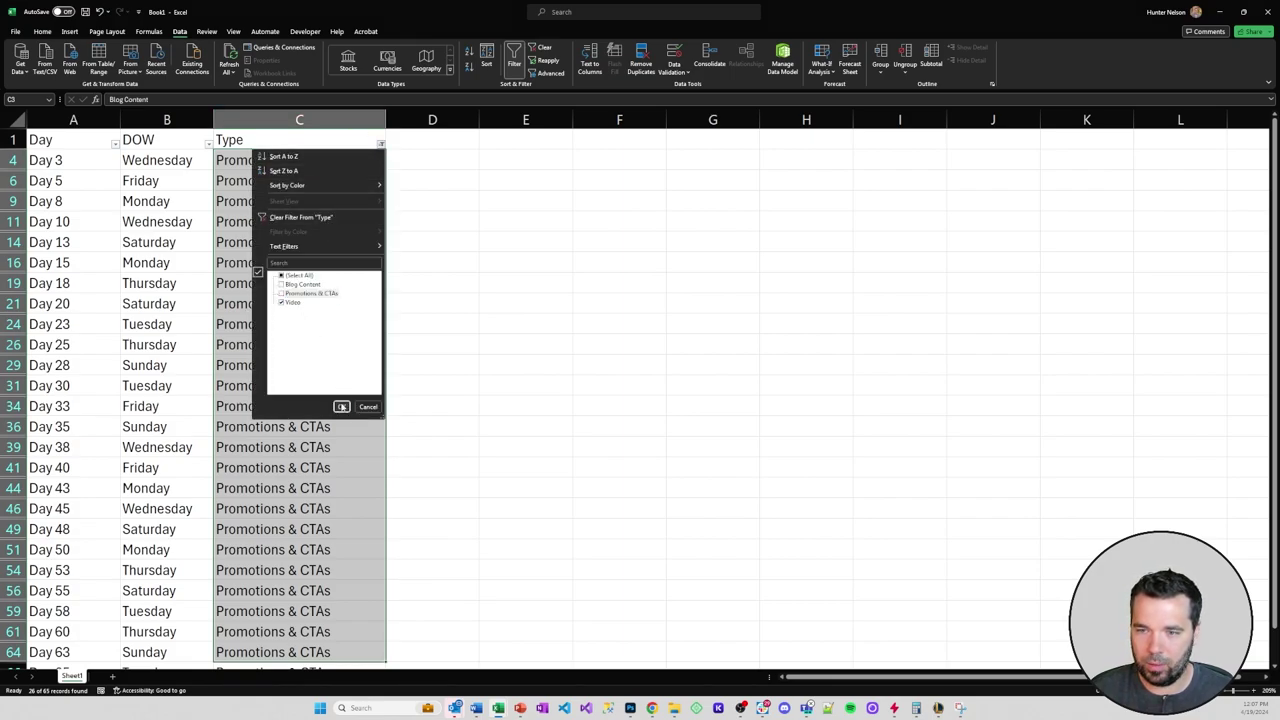
left_click(341, 406)
left_click(317, 164)
left_click_drag(317, 164, 329, 400)
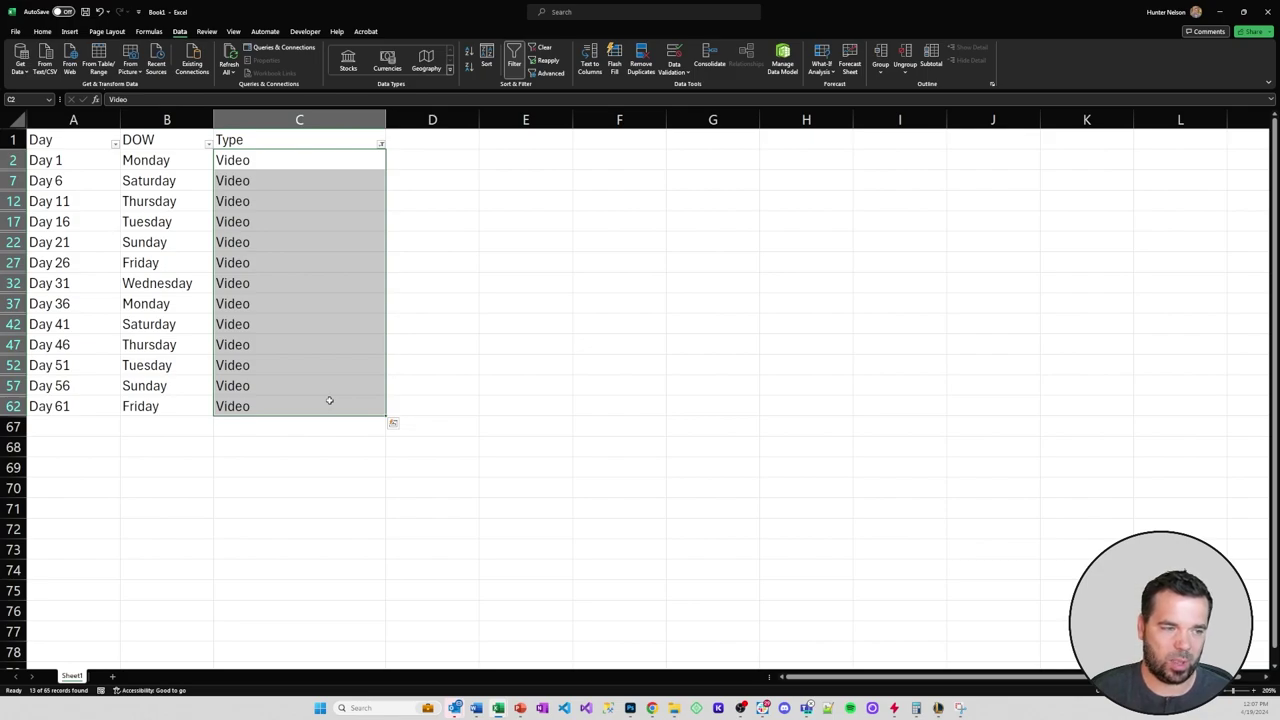
Step: Reset the Type filter to show all content types again and select the Day header cell
left_click(380, 144)
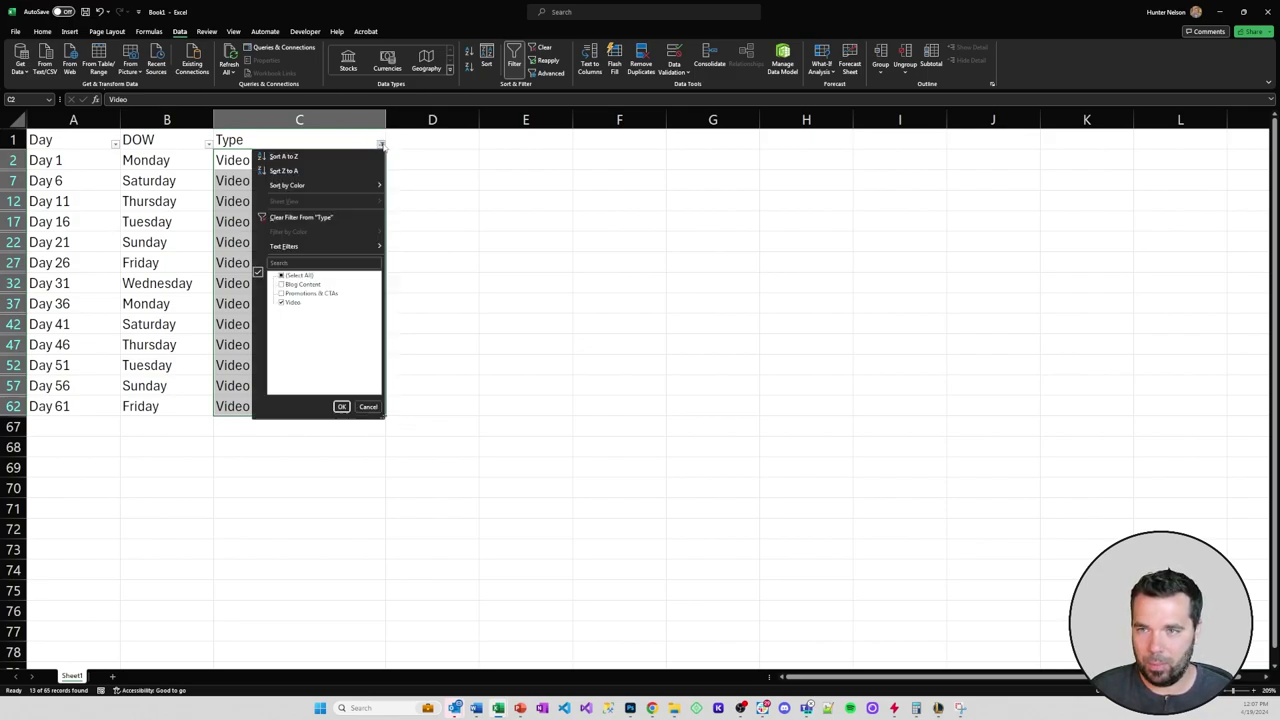
left_click(283, 275)
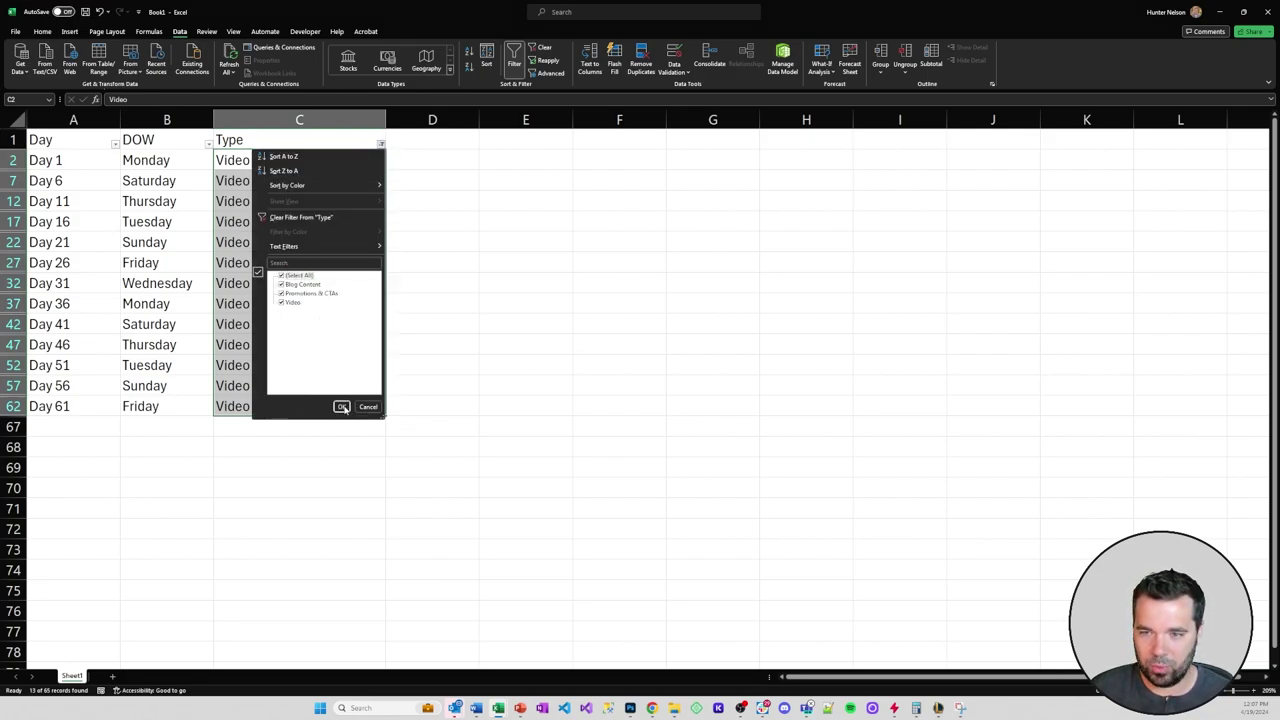
left_click(341, 406)
left_click(44, 142)
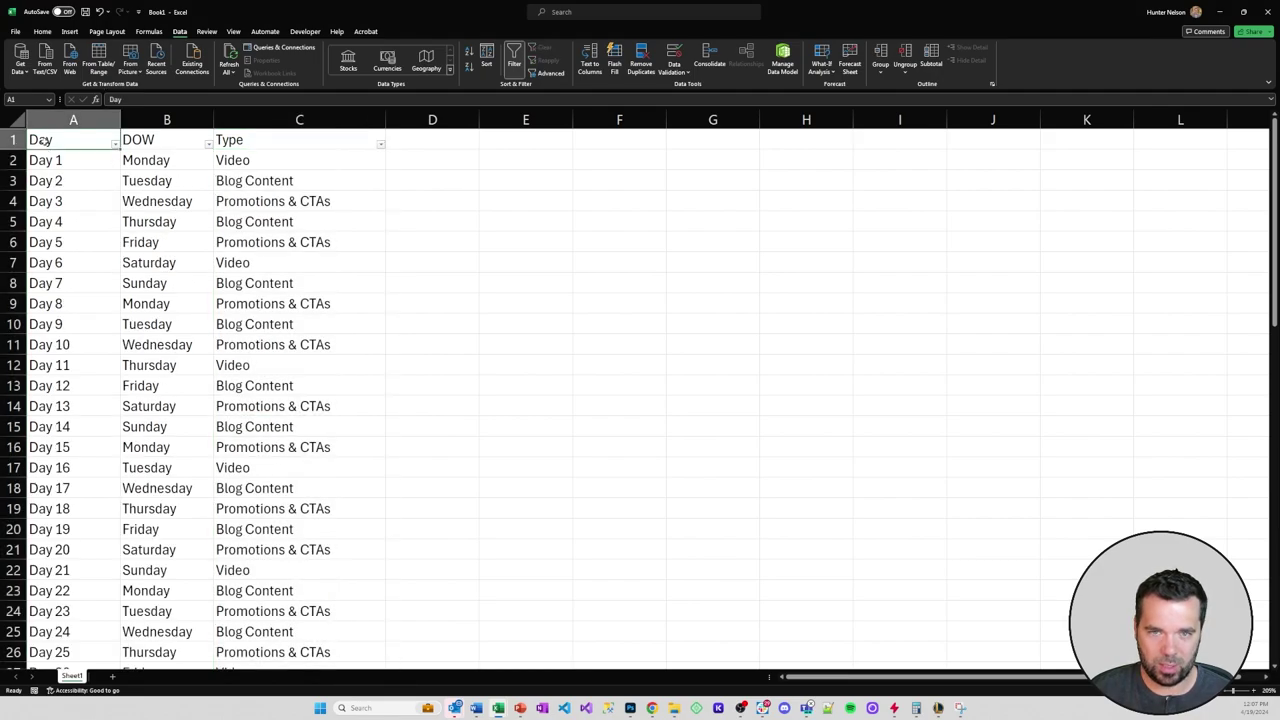
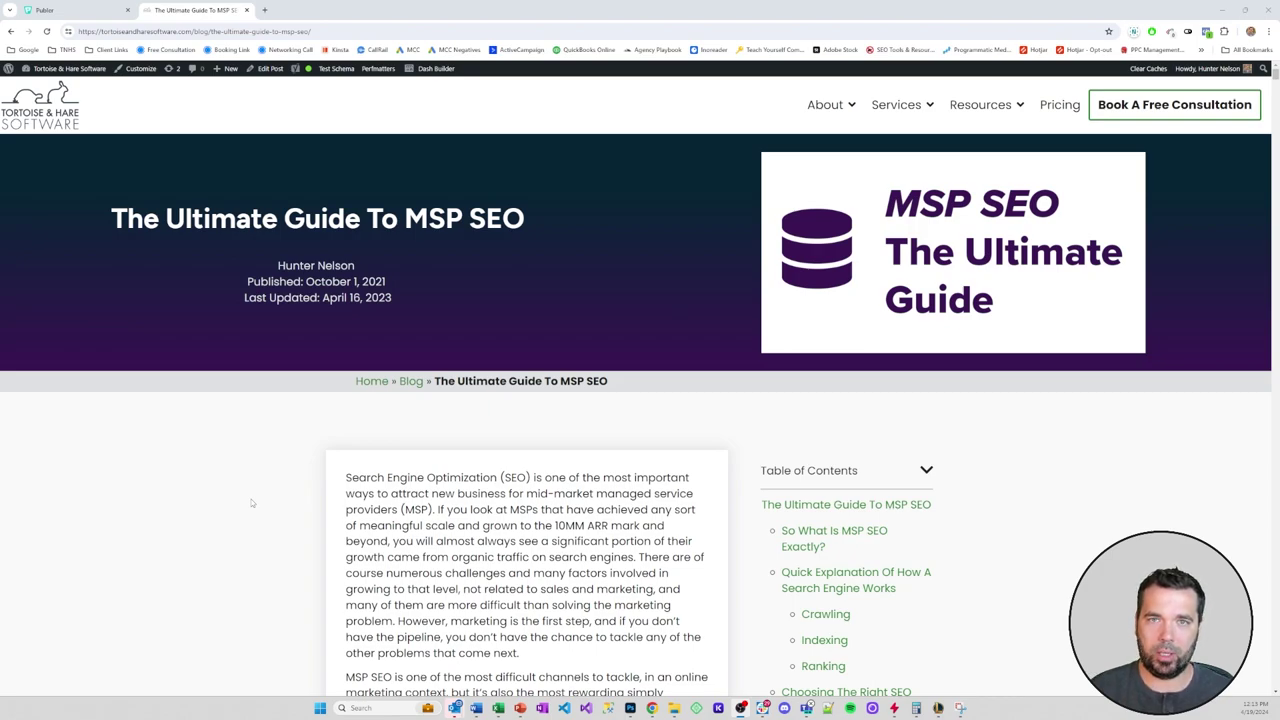
Step: Switch to the Publer post composer, deselect the LinkedIn page and select the Pinterest account instead
left_click(95, 14)
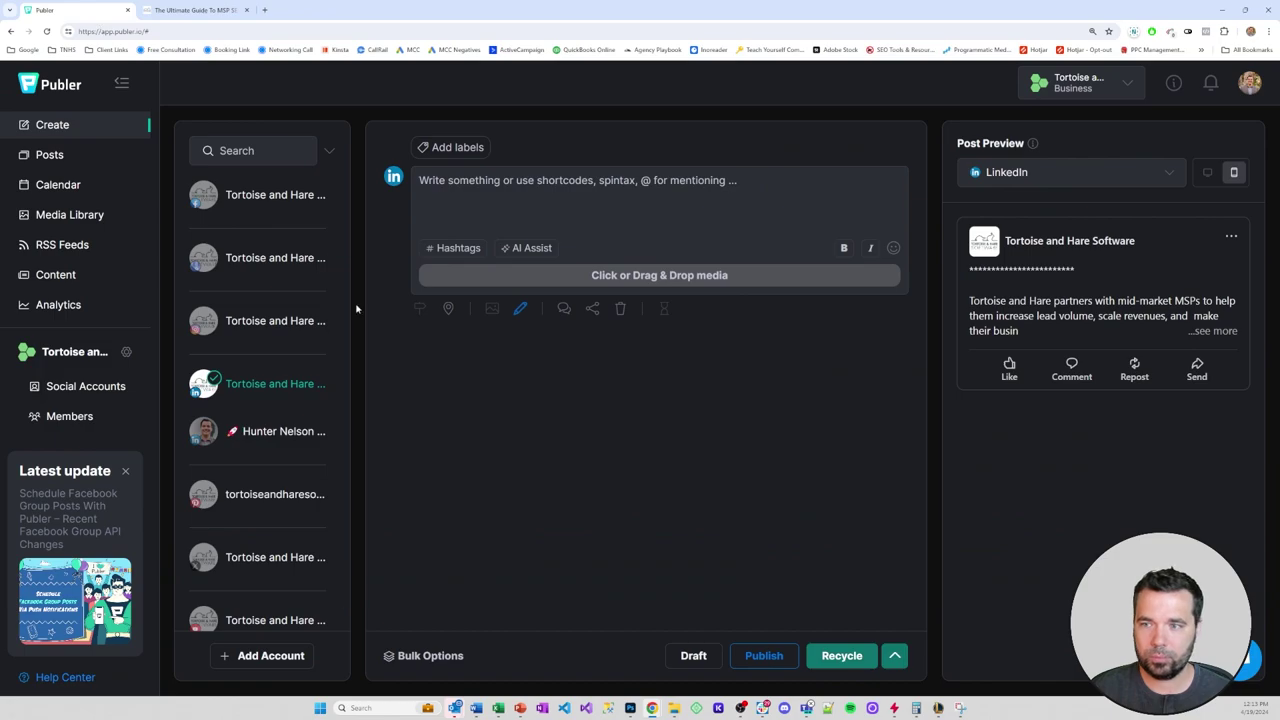
scroll(322, 395, "down", 1)
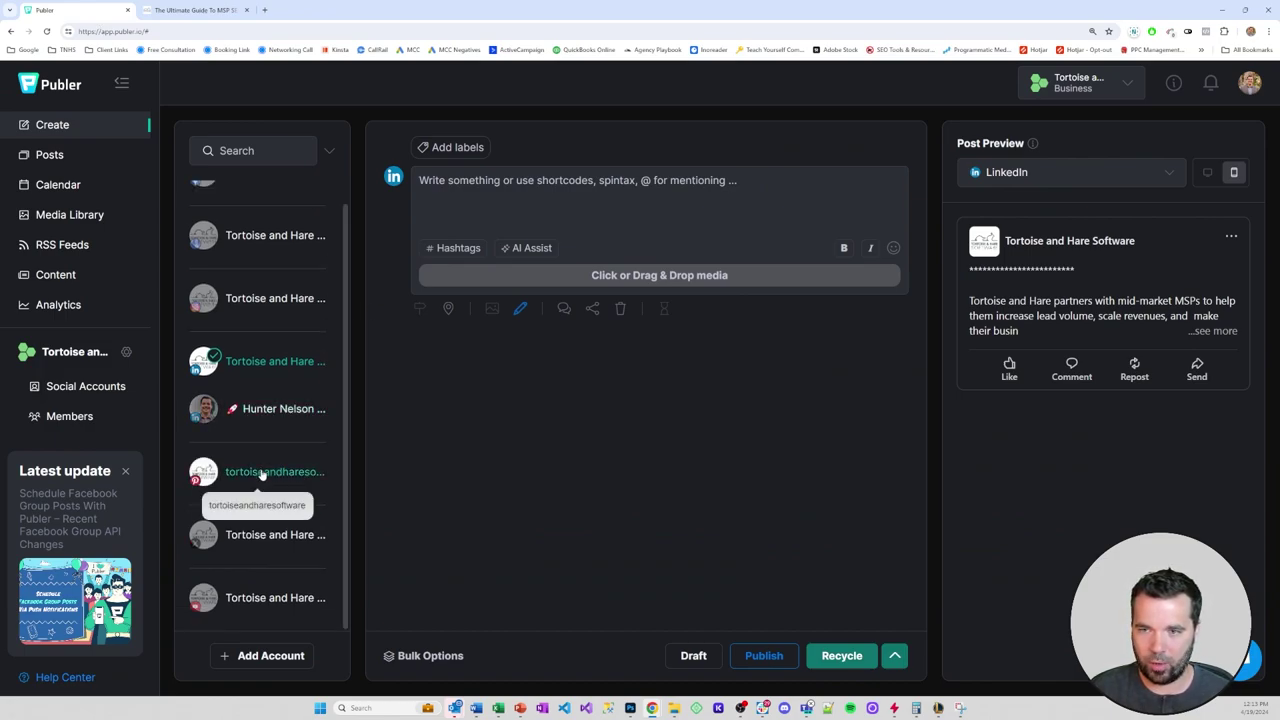
left_click(268, 361)
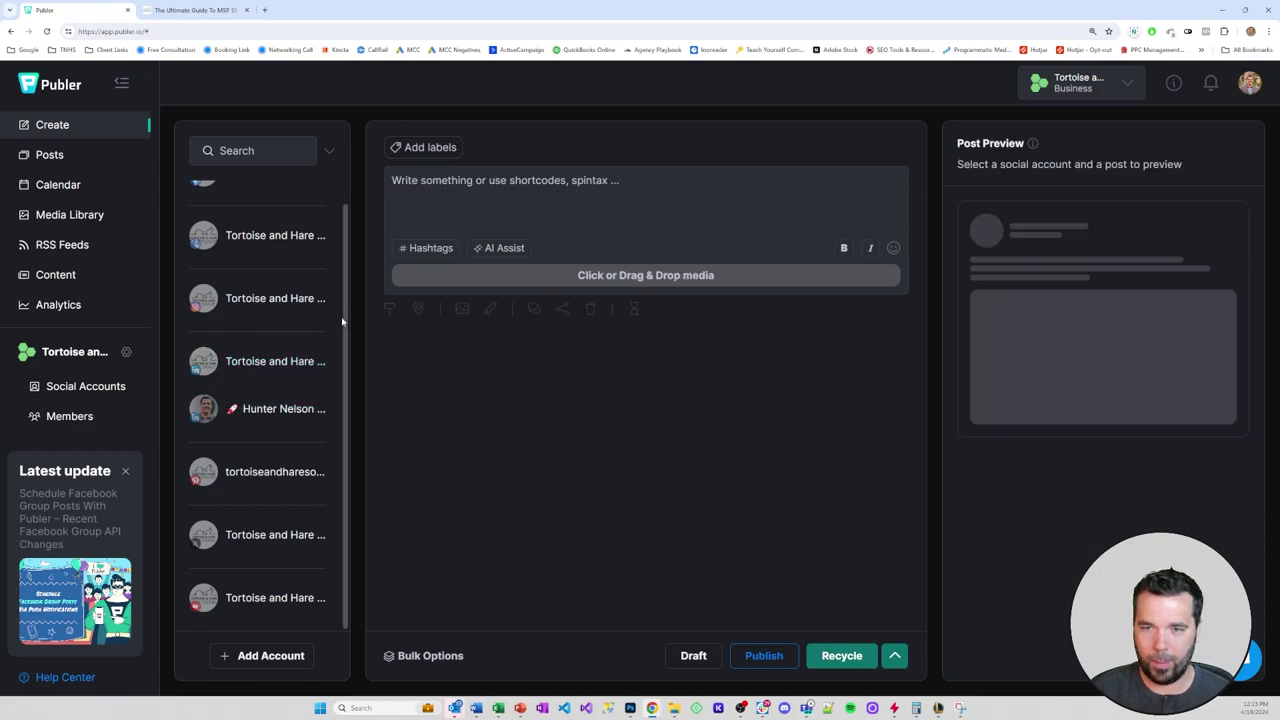
left_click(257, 472)
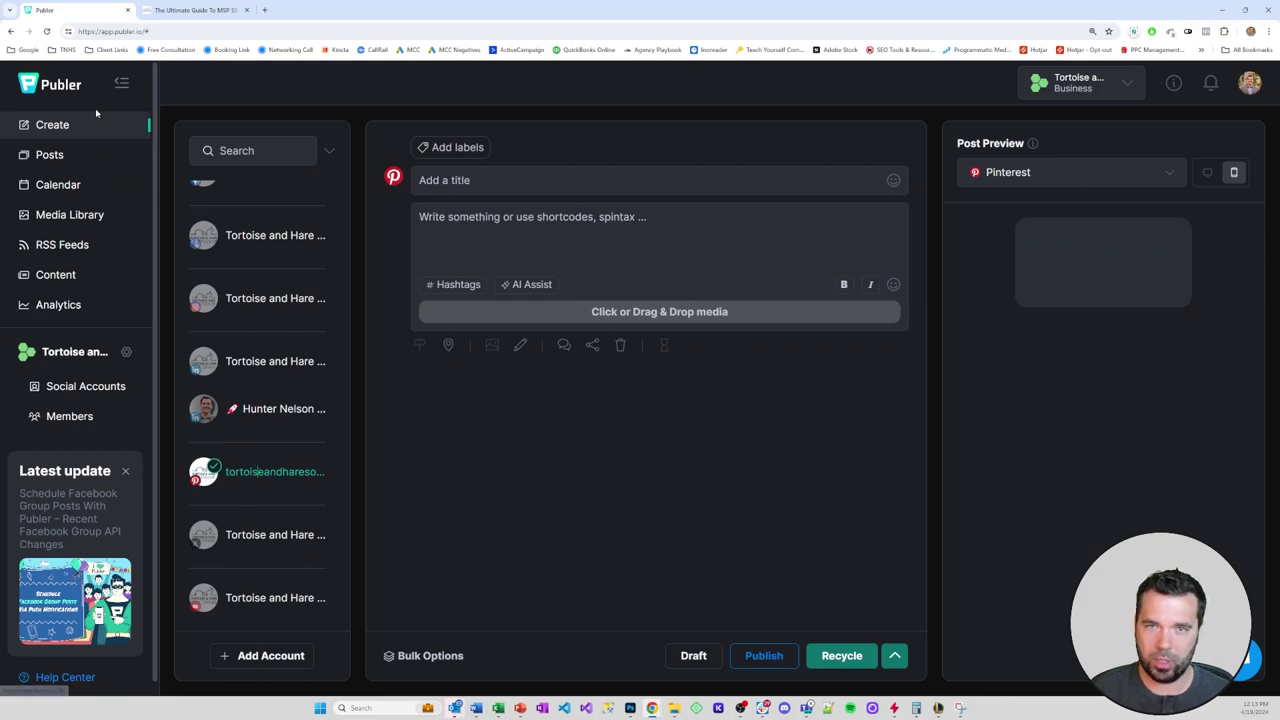
Step: Add the personal LinkedIn profile, LinkedIn page, Instagram, Google Business and Facebook accounts to the post's selected accounts
key("ctrl+minus")
key("ctrl+minus")
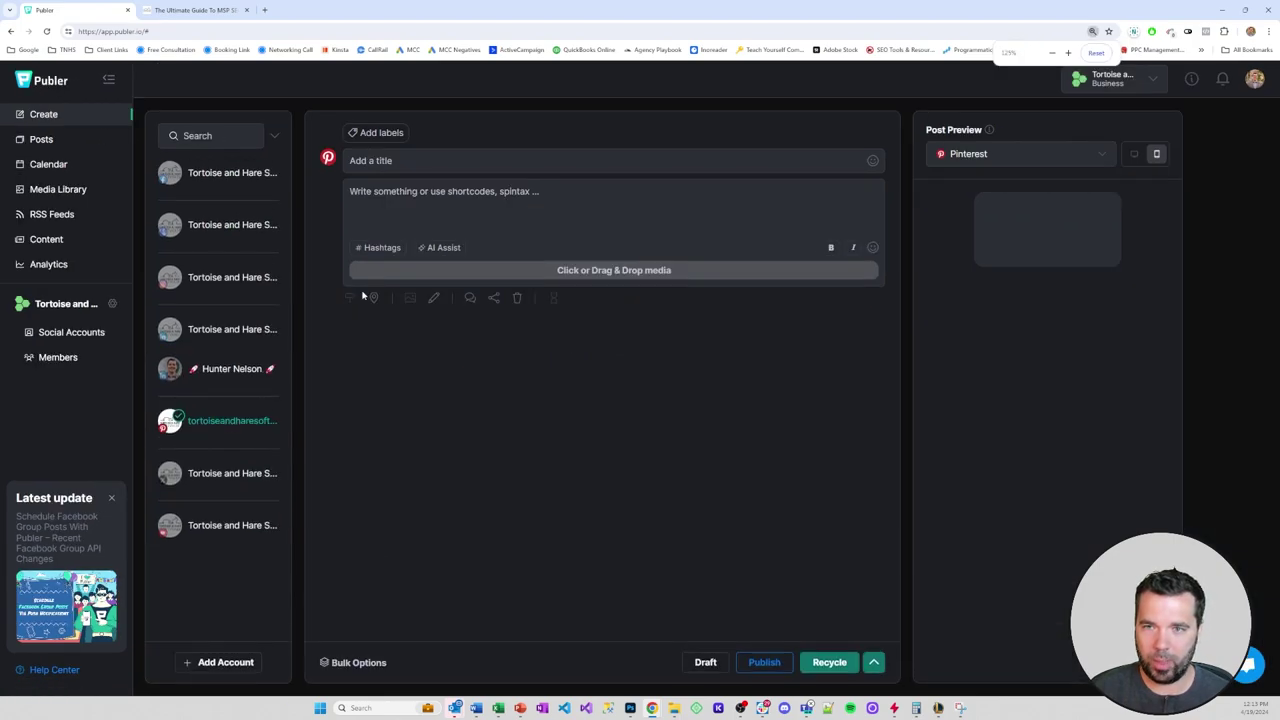
key("ctrl+plus")
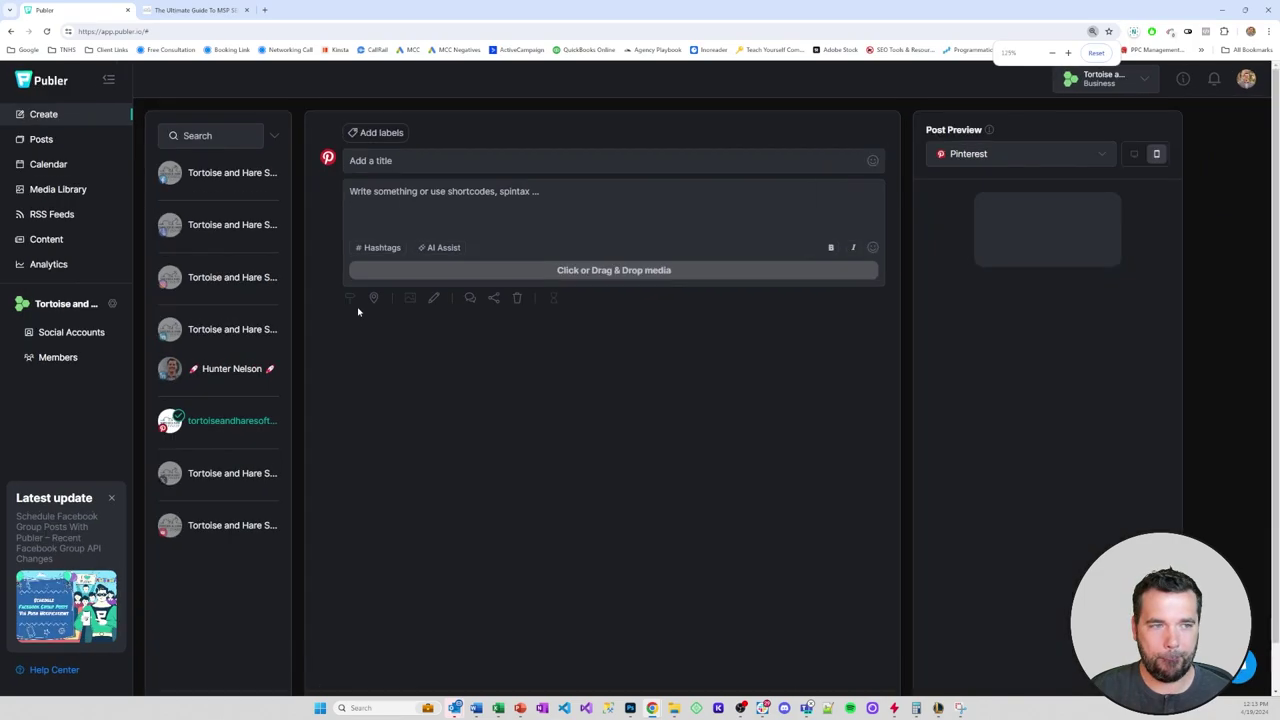
key("ctrl+plus")
key("ctrl+minus")
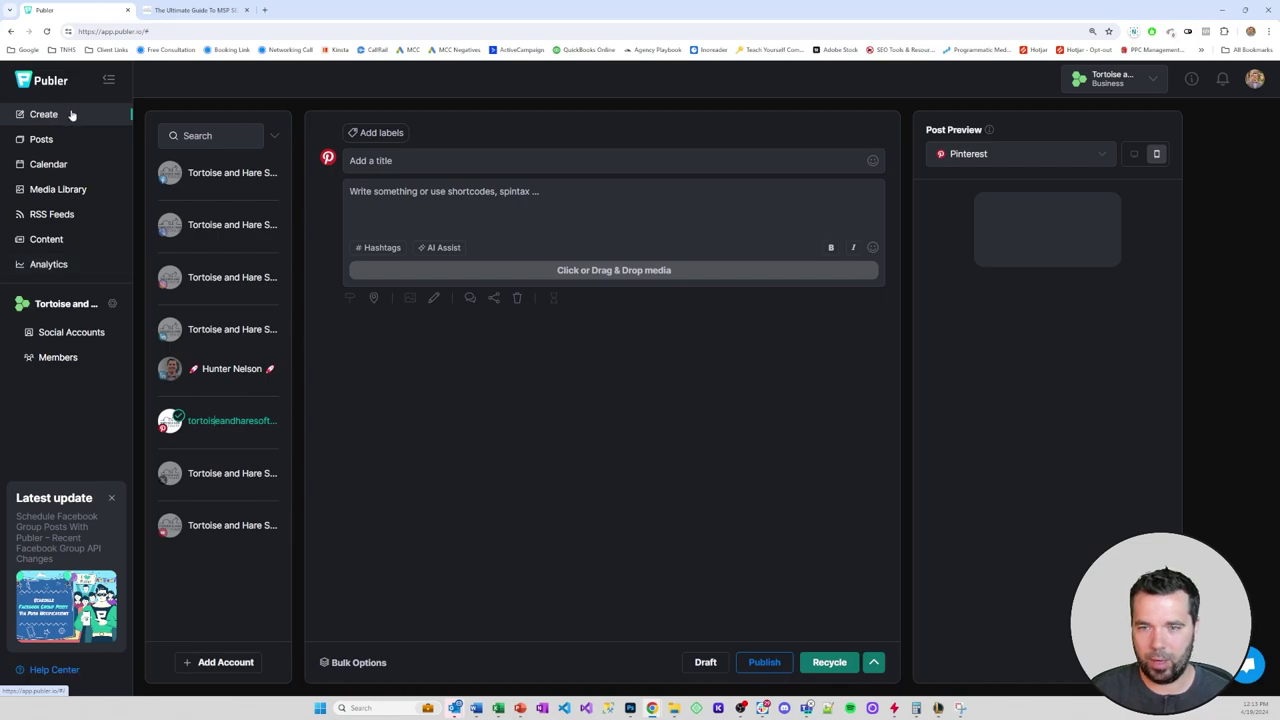
left_click(228, 366)
left_click(228, 329)
left_click(229, 277)
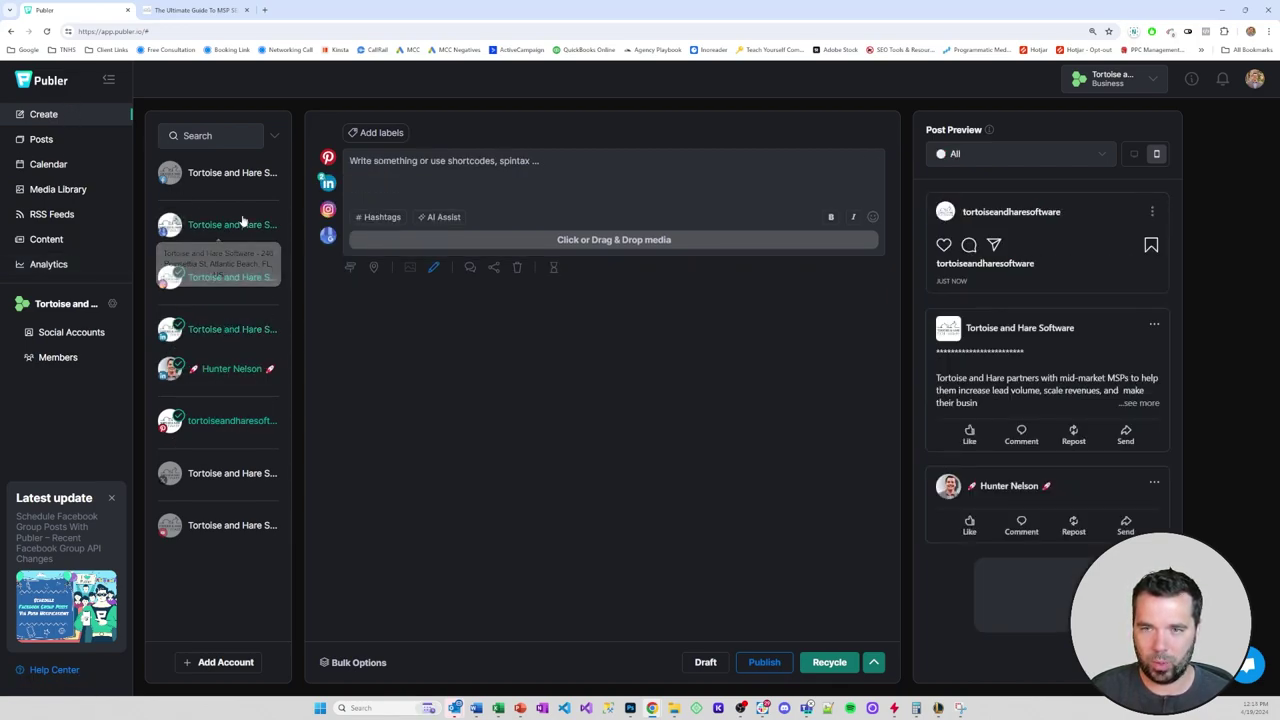
left_click(233, 224)
left_click(251, 180)
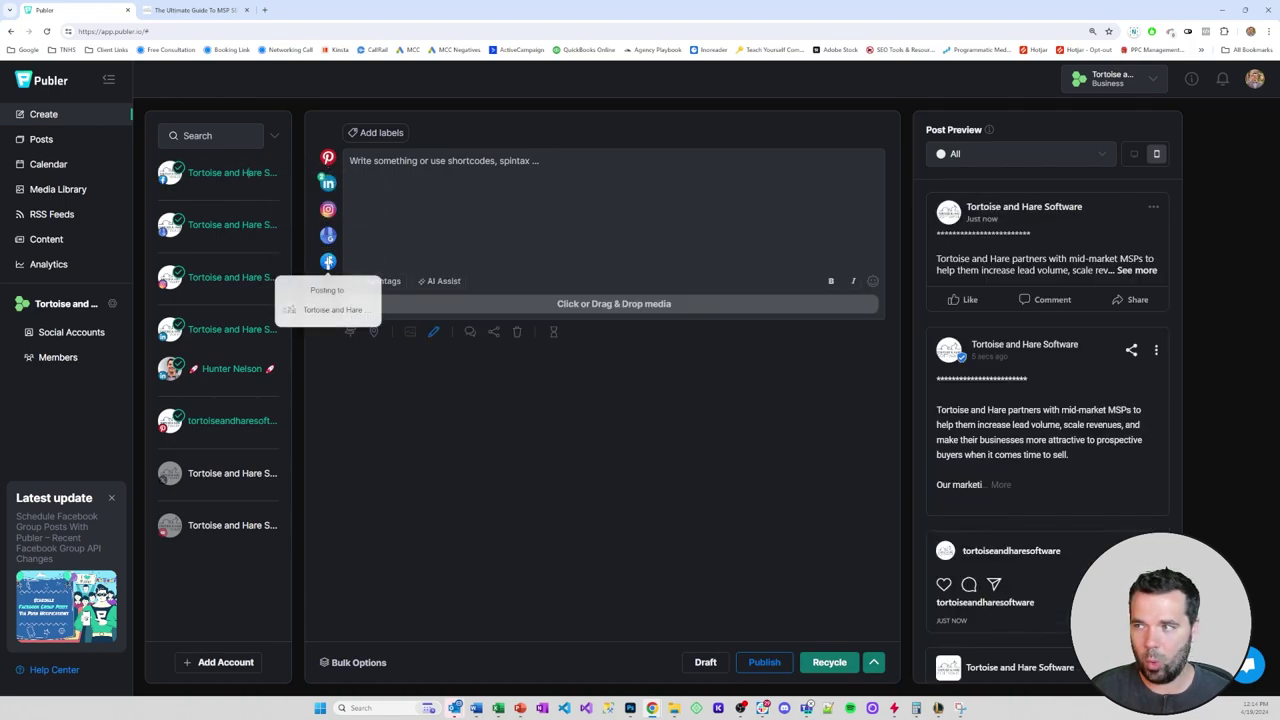
Step: Clear all selected social accounts in the post composer
left_click(274, 135)
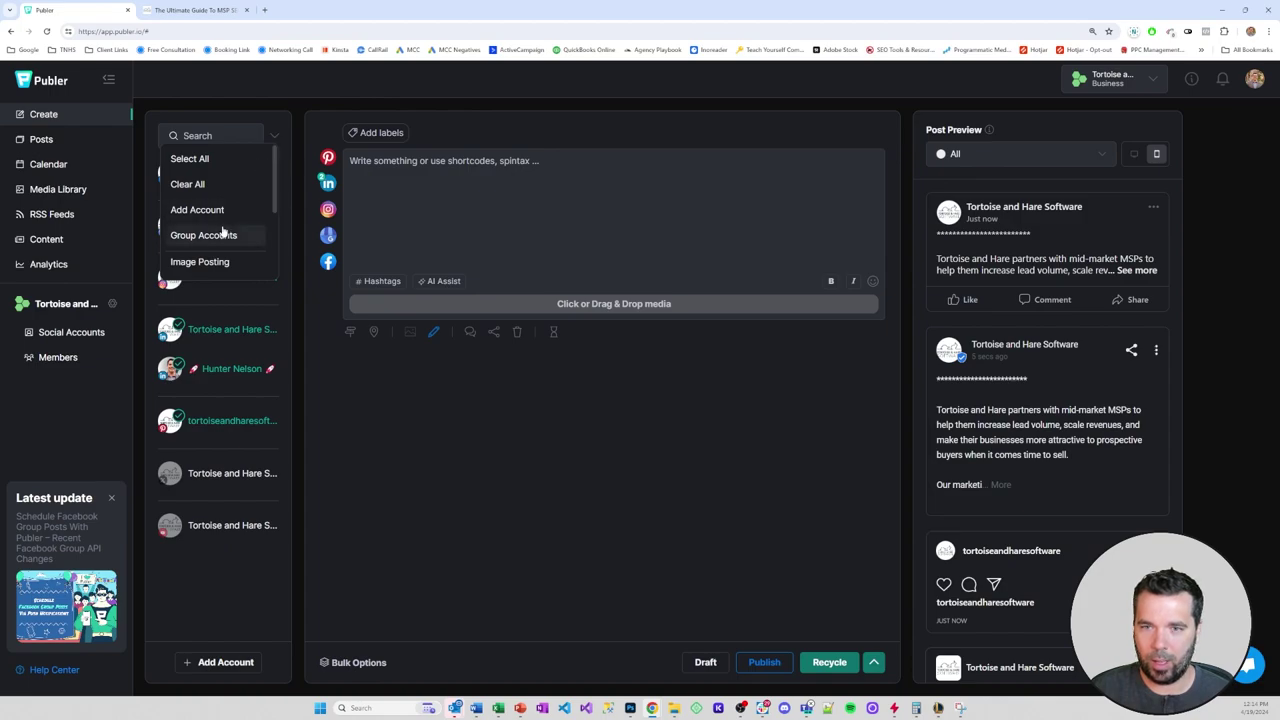
left_click(212, 184)
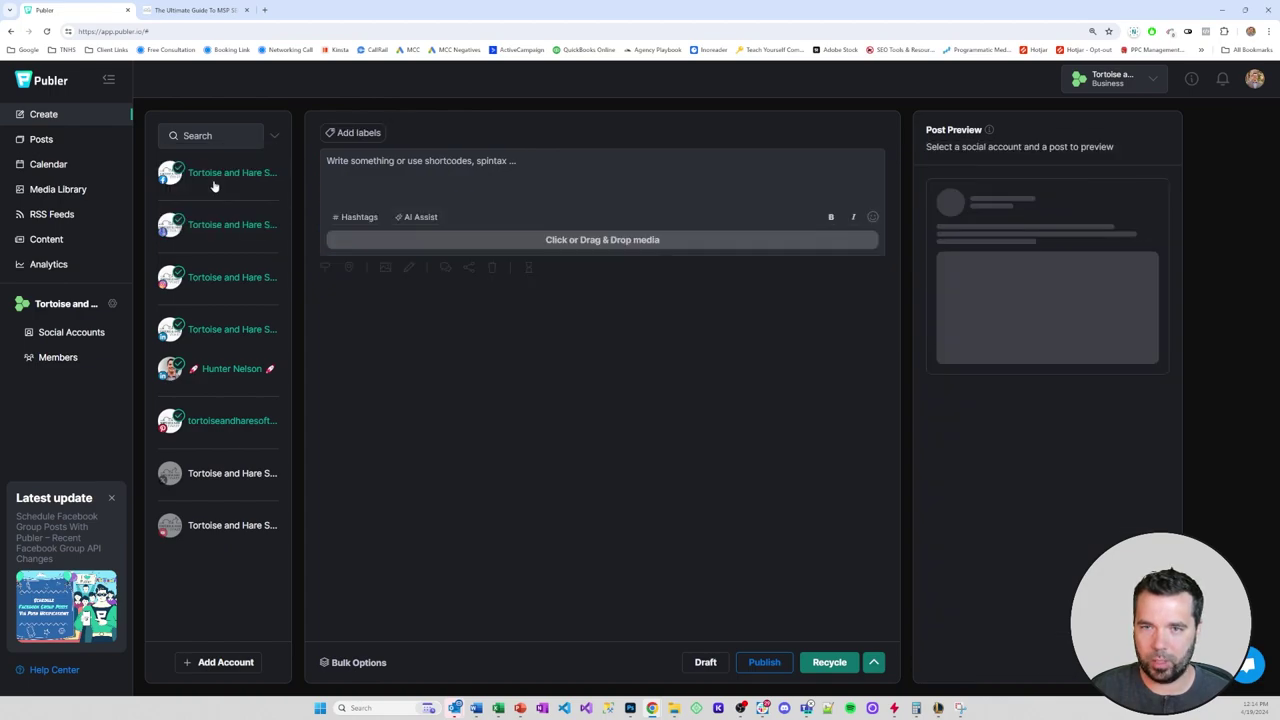
Step: Select the Pinterest account for the post and set the post title to "The Ultimate Guide To MSP SEO"
left_click(226, 425)
left_click(404, 158)
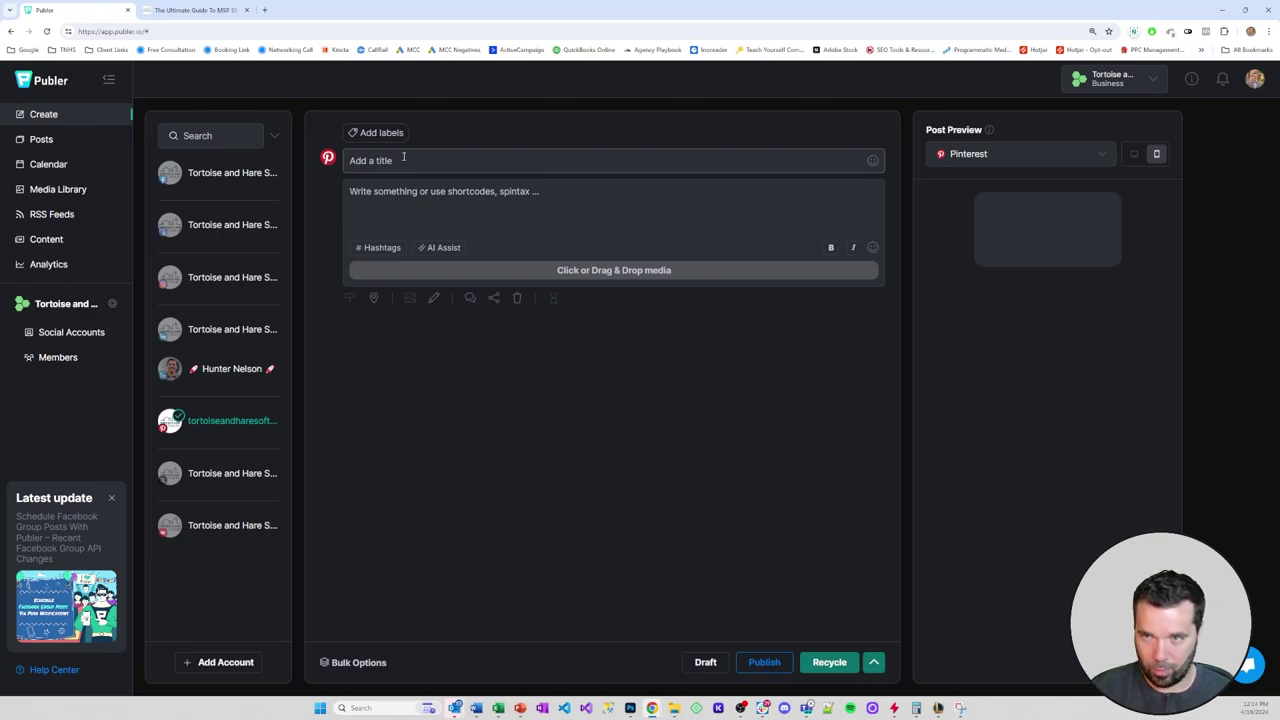
type("The Ultimate G")
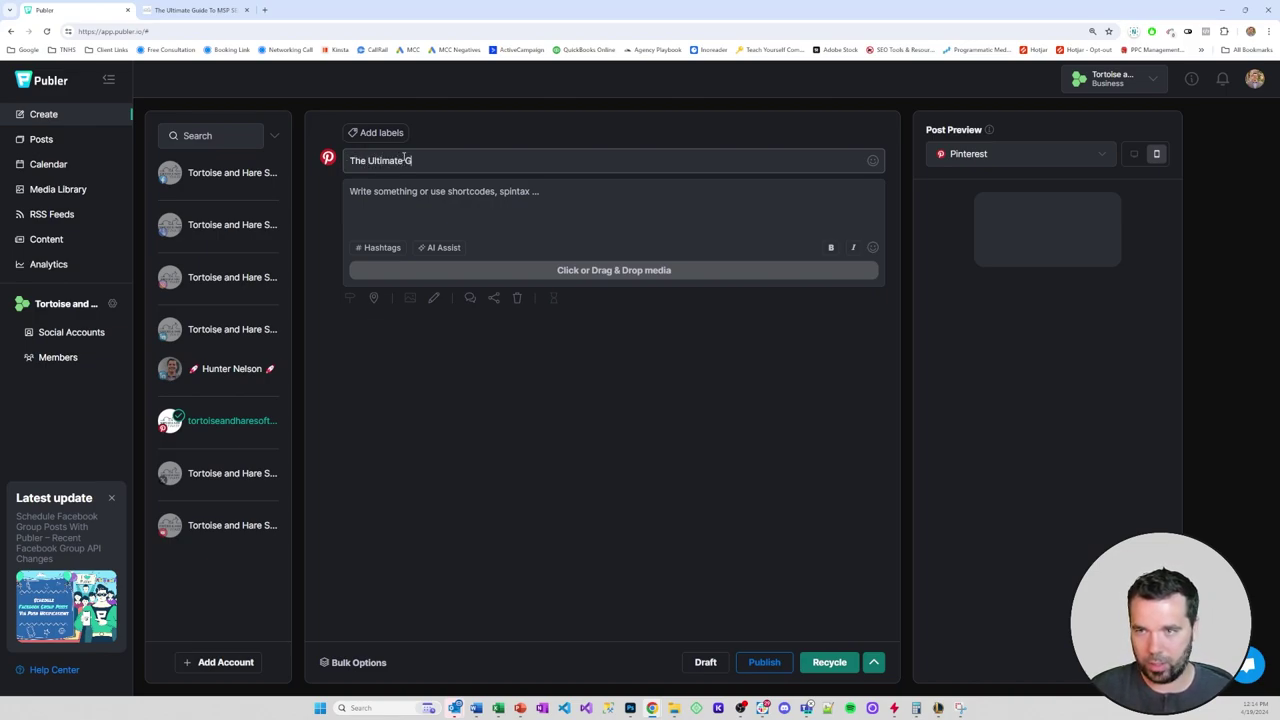
type("uide To MSP SE")
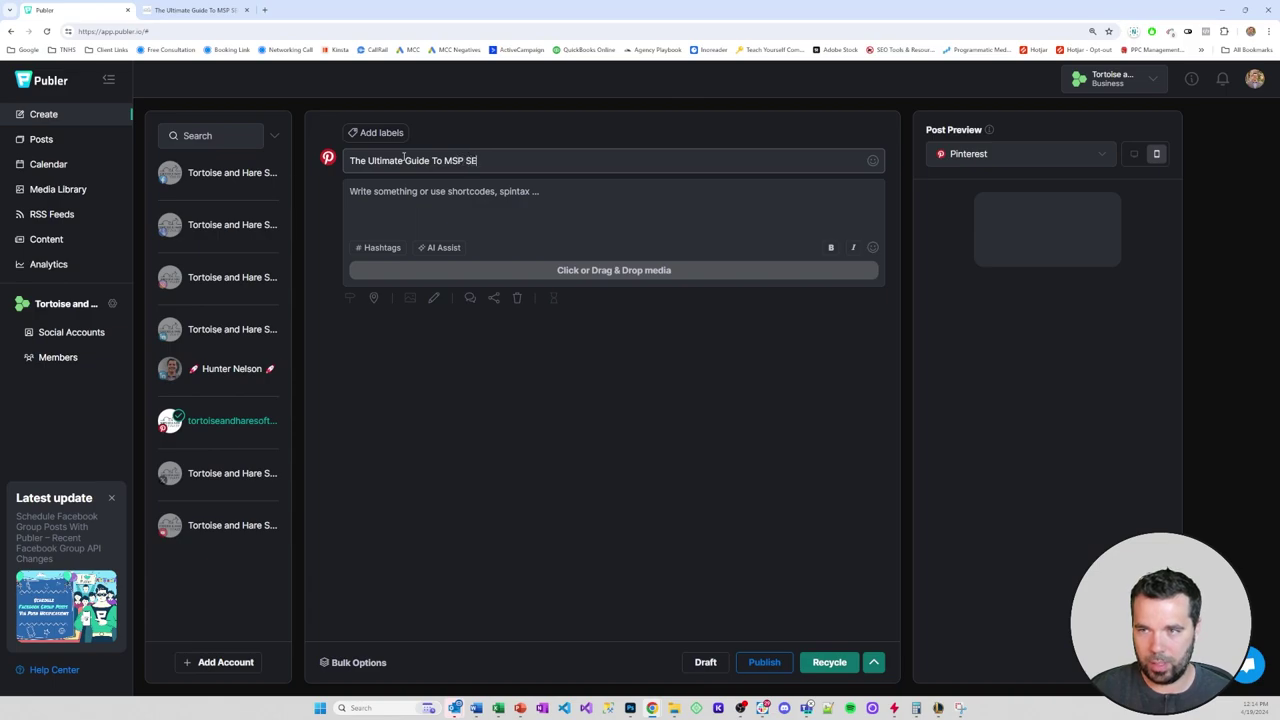
type("O")
left_click(423, 200)
type("https://tortoiseandharesoftware.com/blog/the-ultimate-guide-to-msp-seo/")
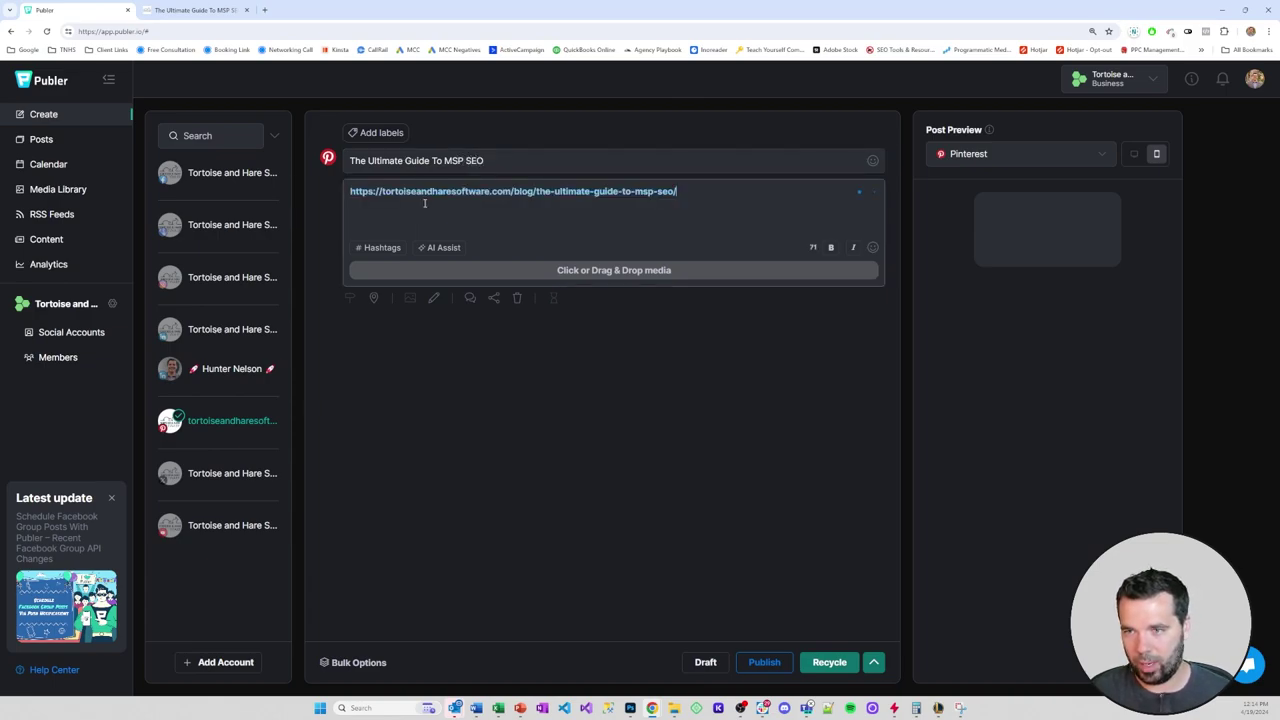
key("Home")
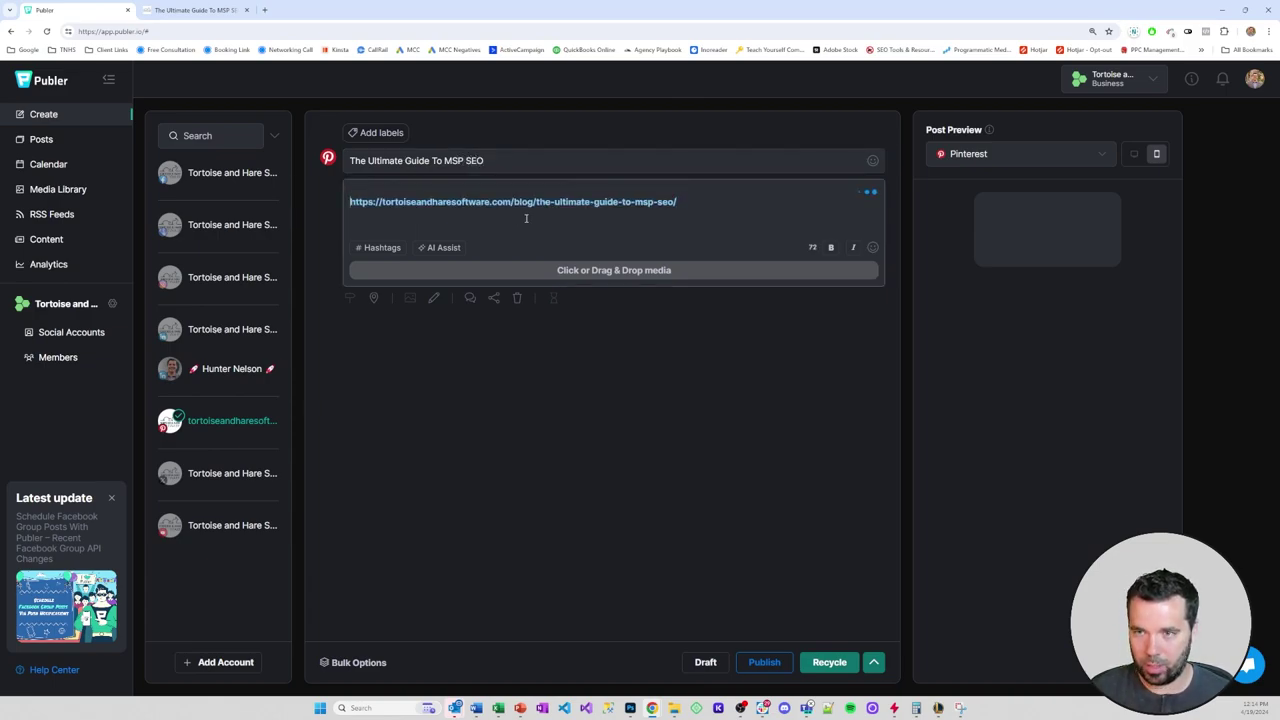
key("Return")
key("Up")
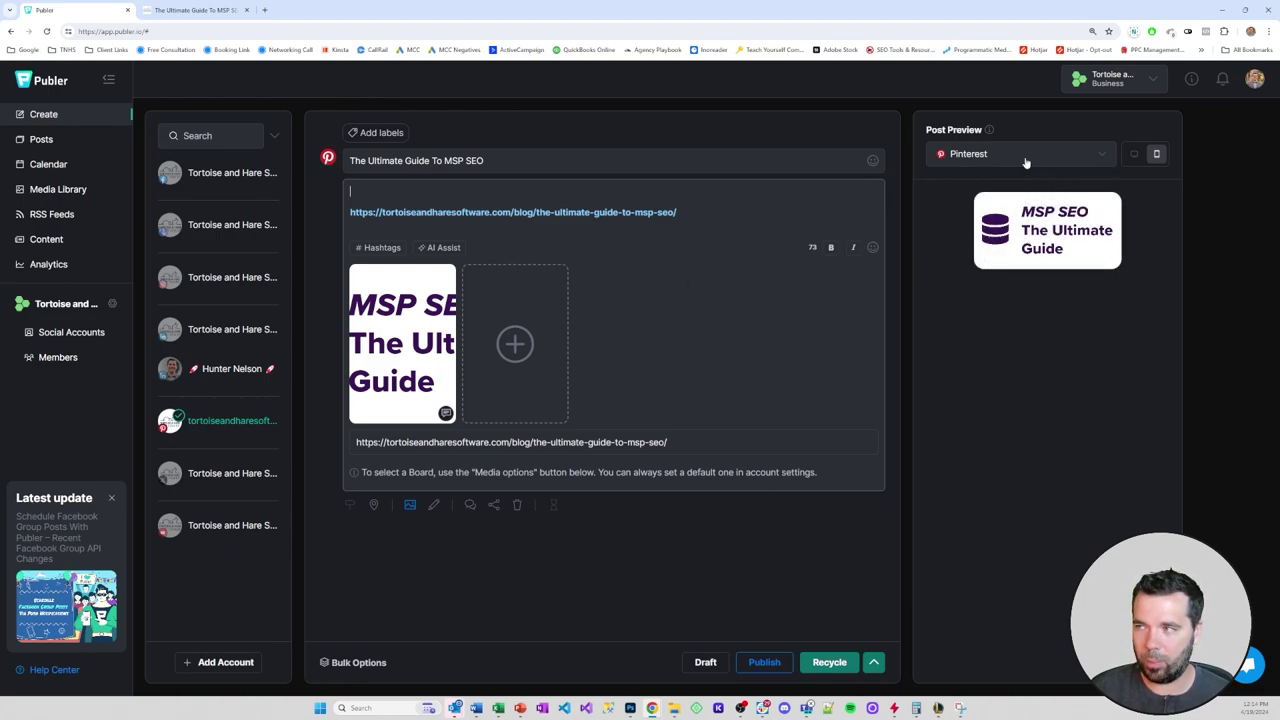
Step: Check the Pinterest post preview in desktop view and return it to mobile view
left_click(1133, 154)
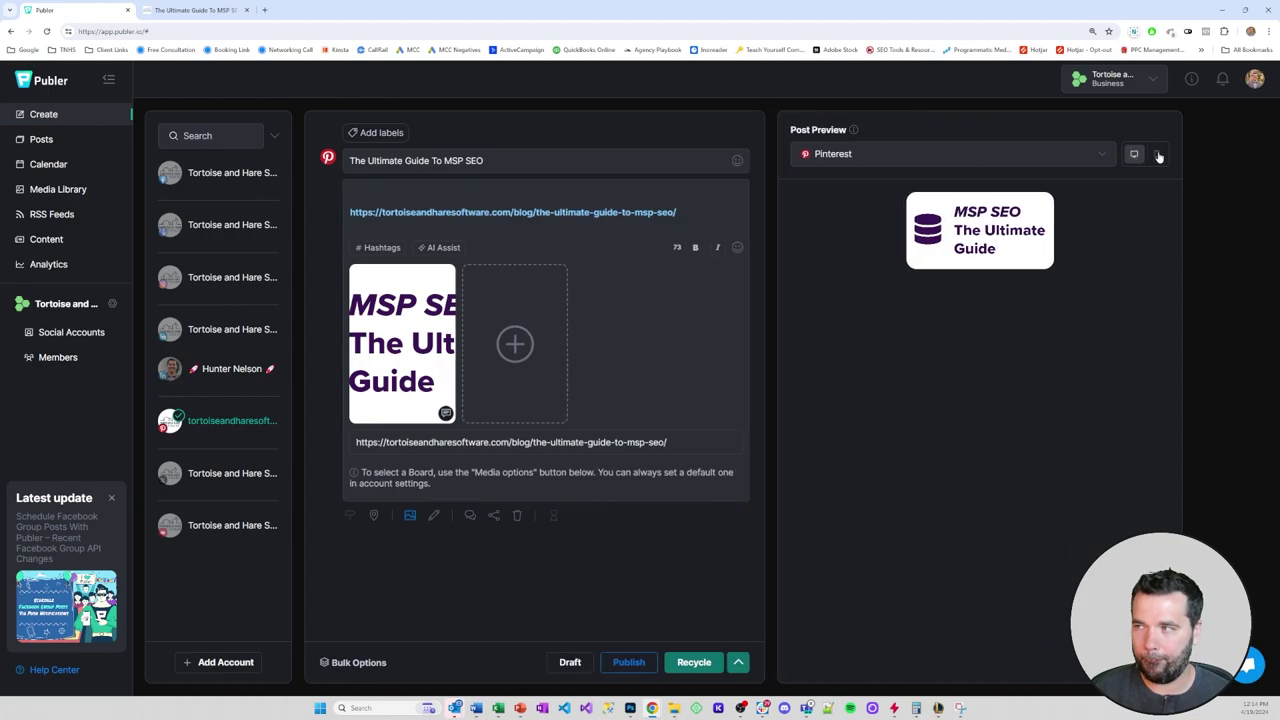
left_click(1158, 156)
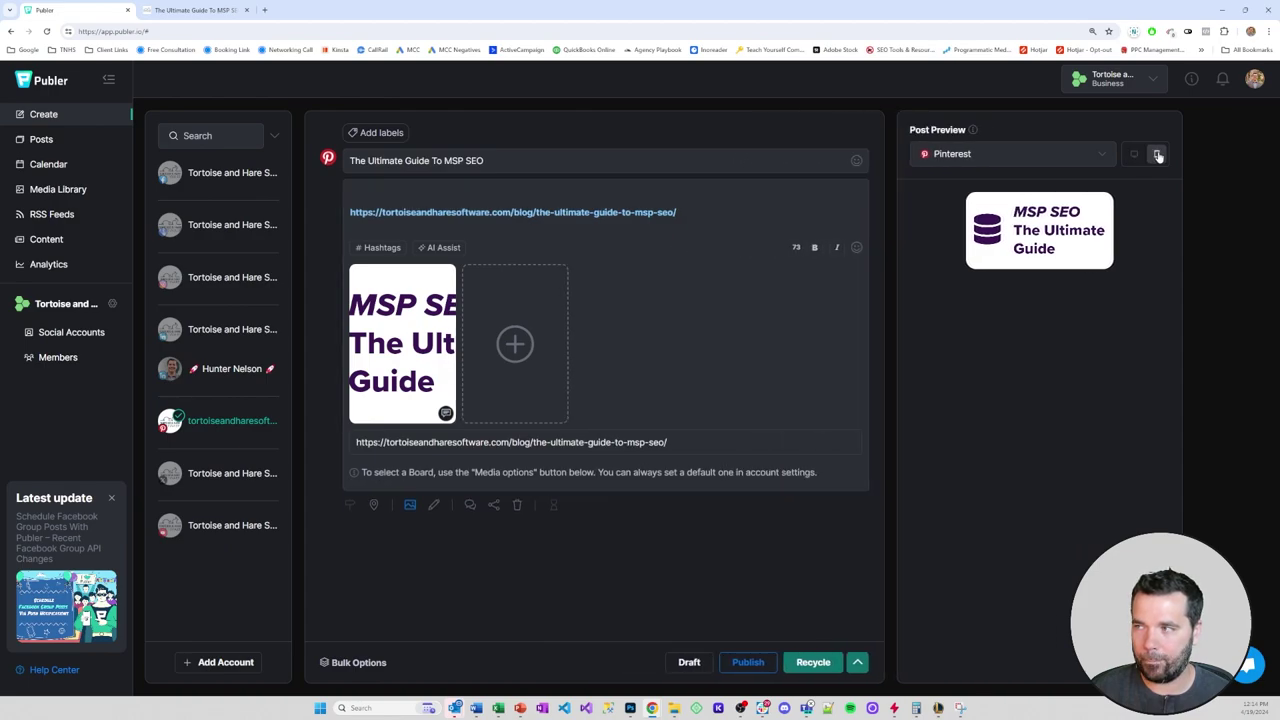
Step: Enter the AI Assist new-text prompt "write a social media post about why msps should read the following blog article" followed by the article's URL
left_click(657, 187)
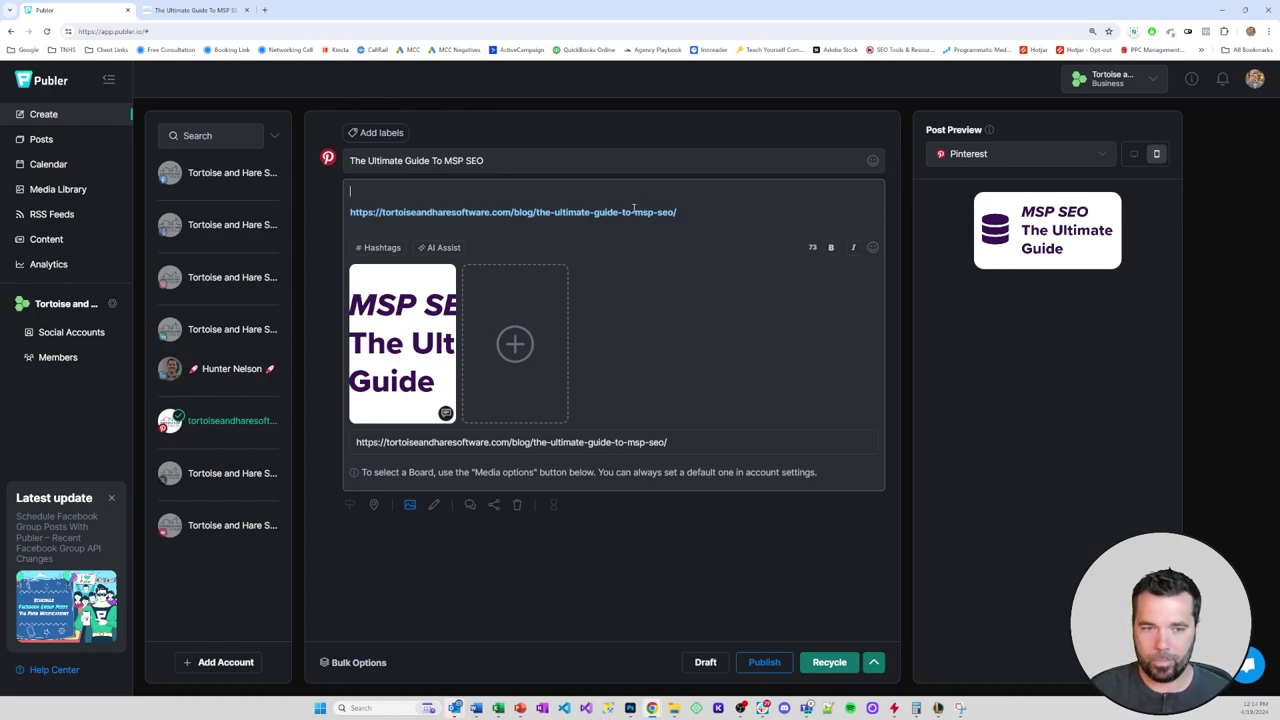
left_click(444, 248)
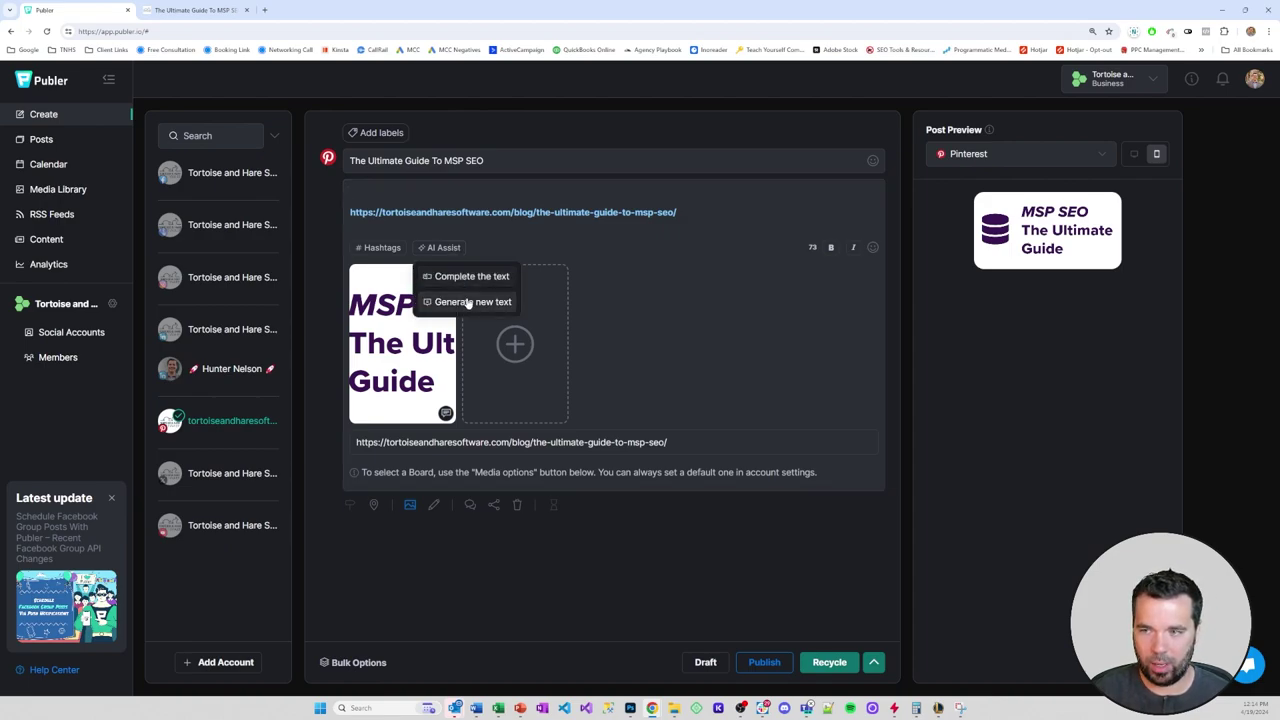
left_click(467, 302)
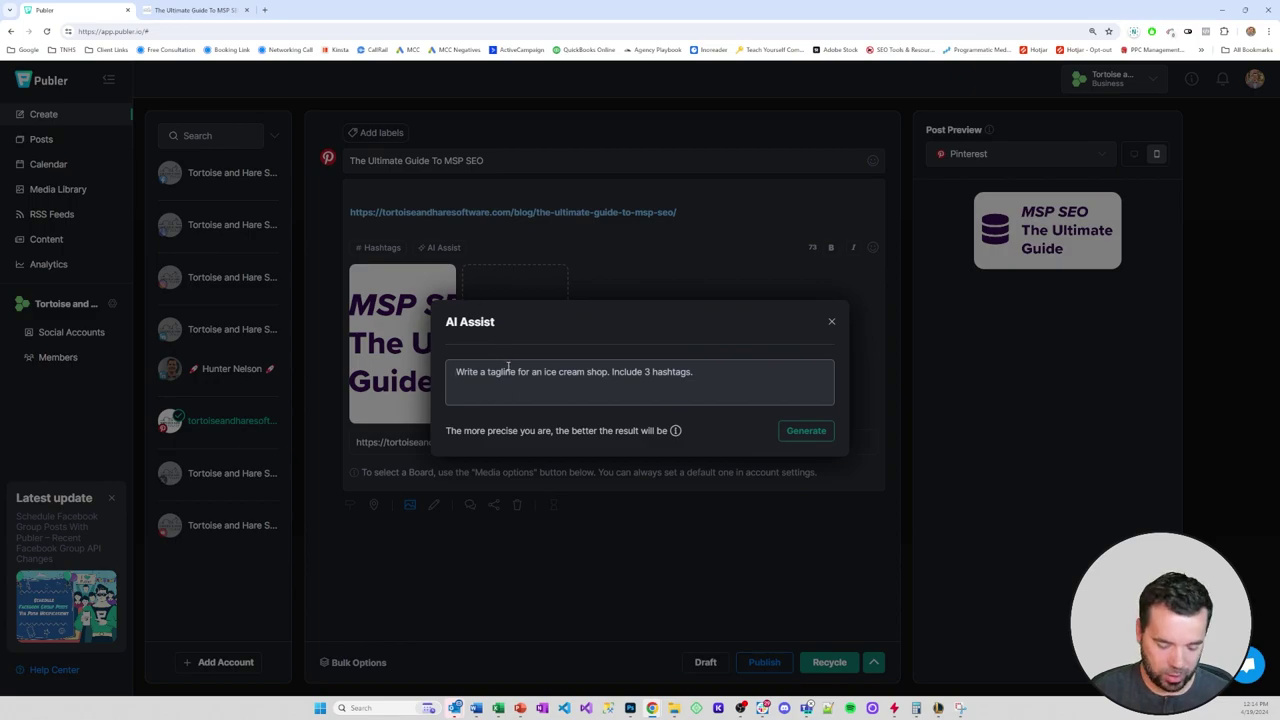
type("write a soci")
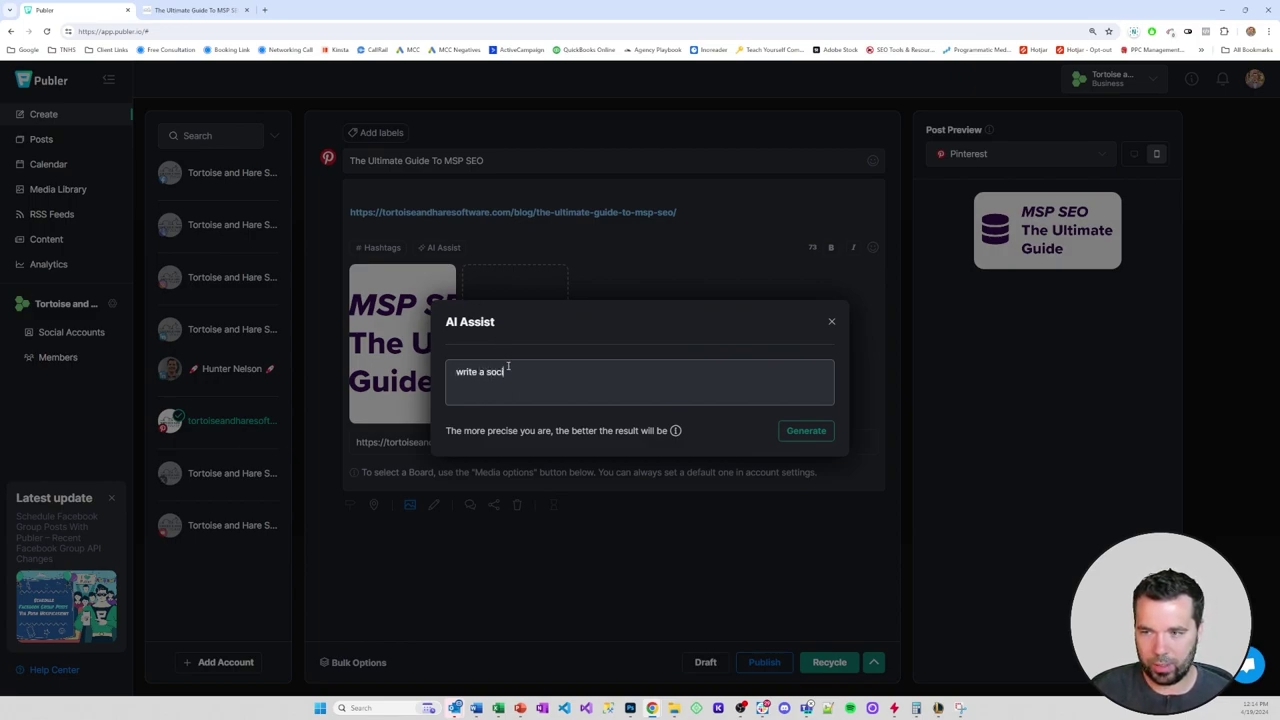
type("al med")
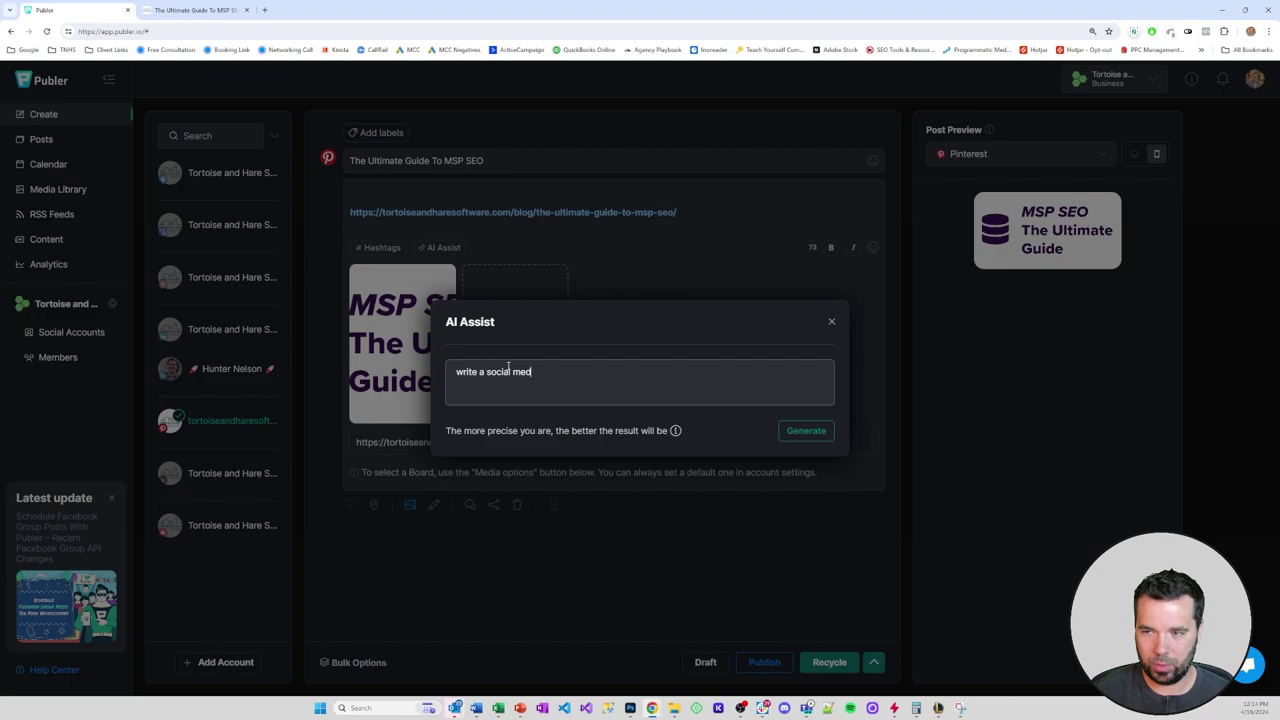
type("ia post abou")
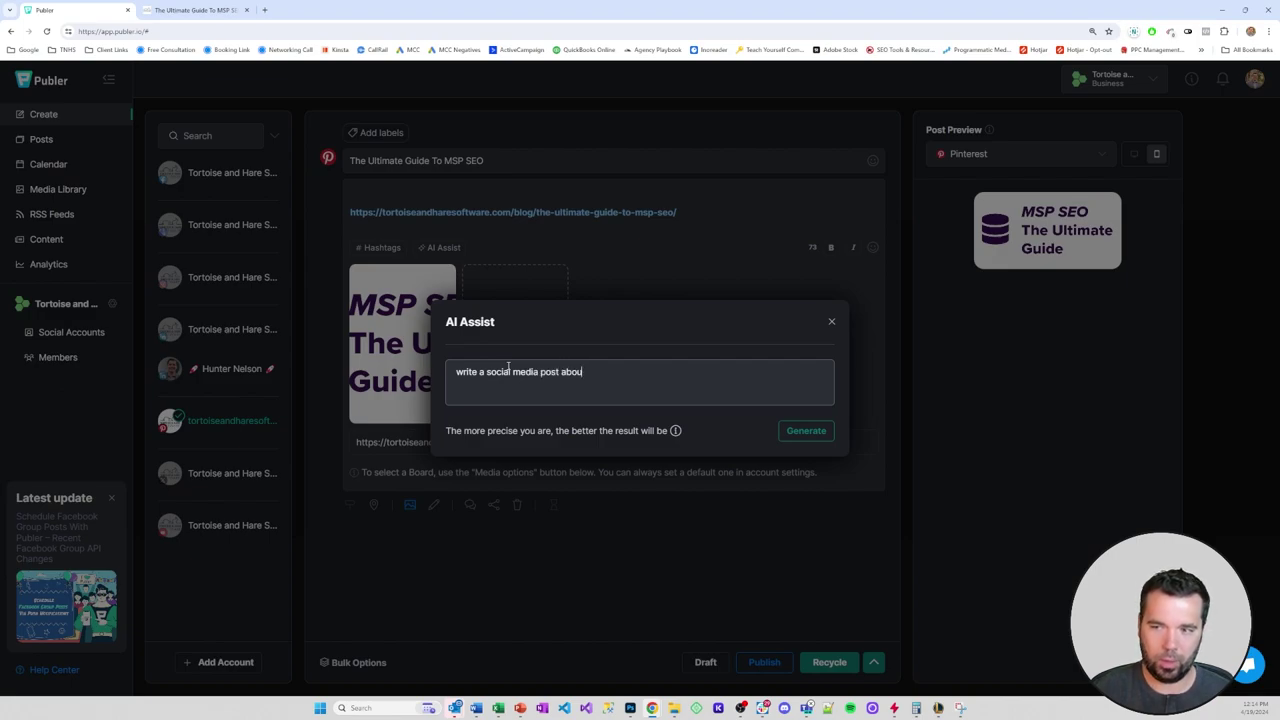
type("t why msps should fe")
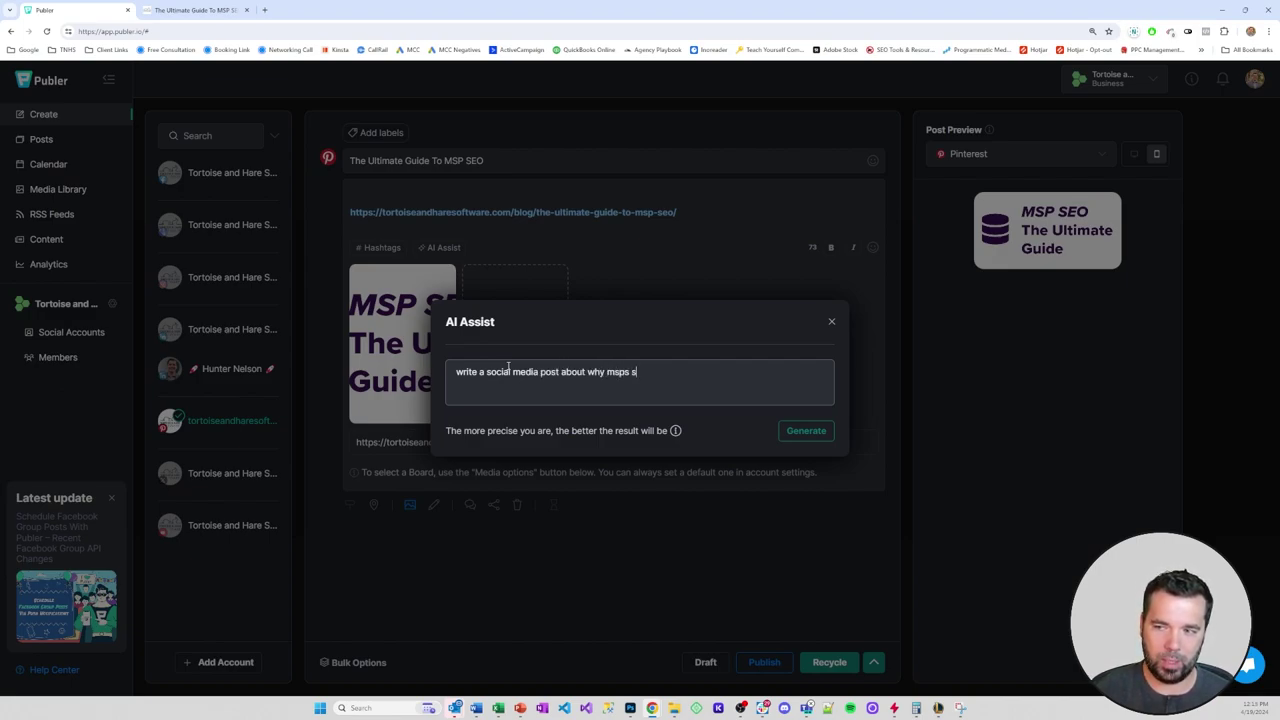
key("BackSpace")
key("BackSpace")
type("read the folloinw")
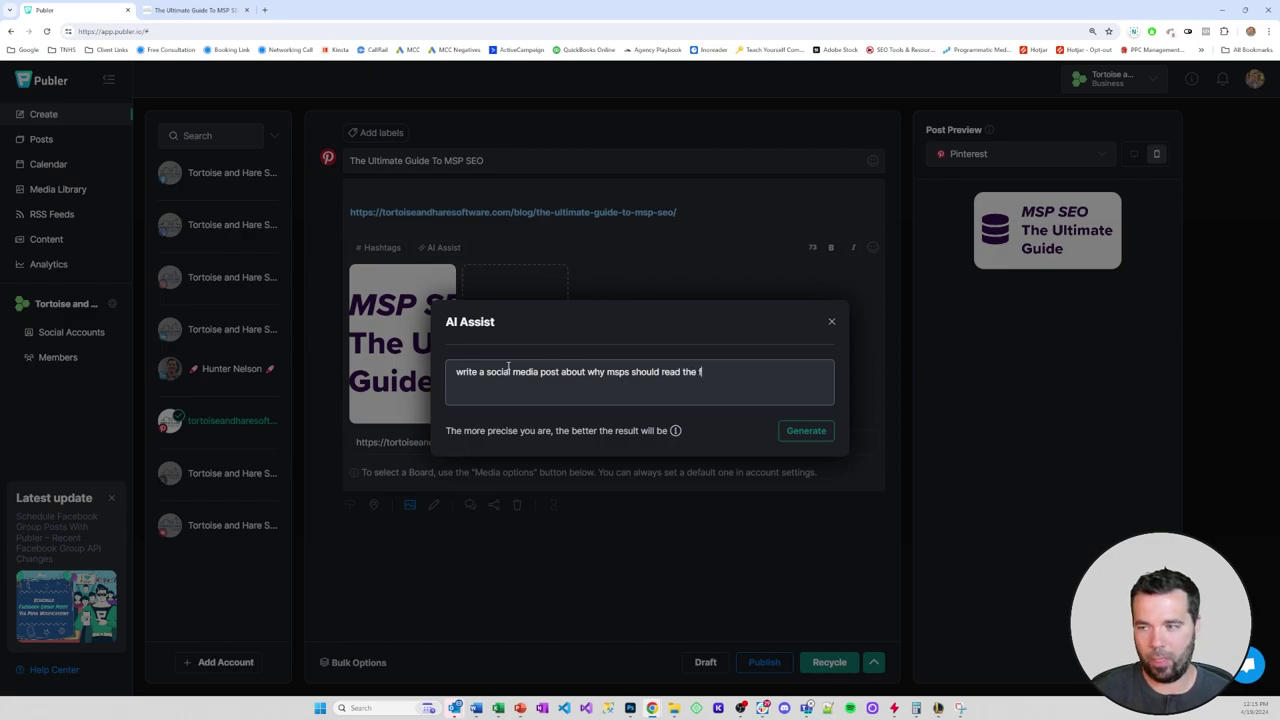
key("BackSpace")
key("BackSpace")
key("BackSpace")
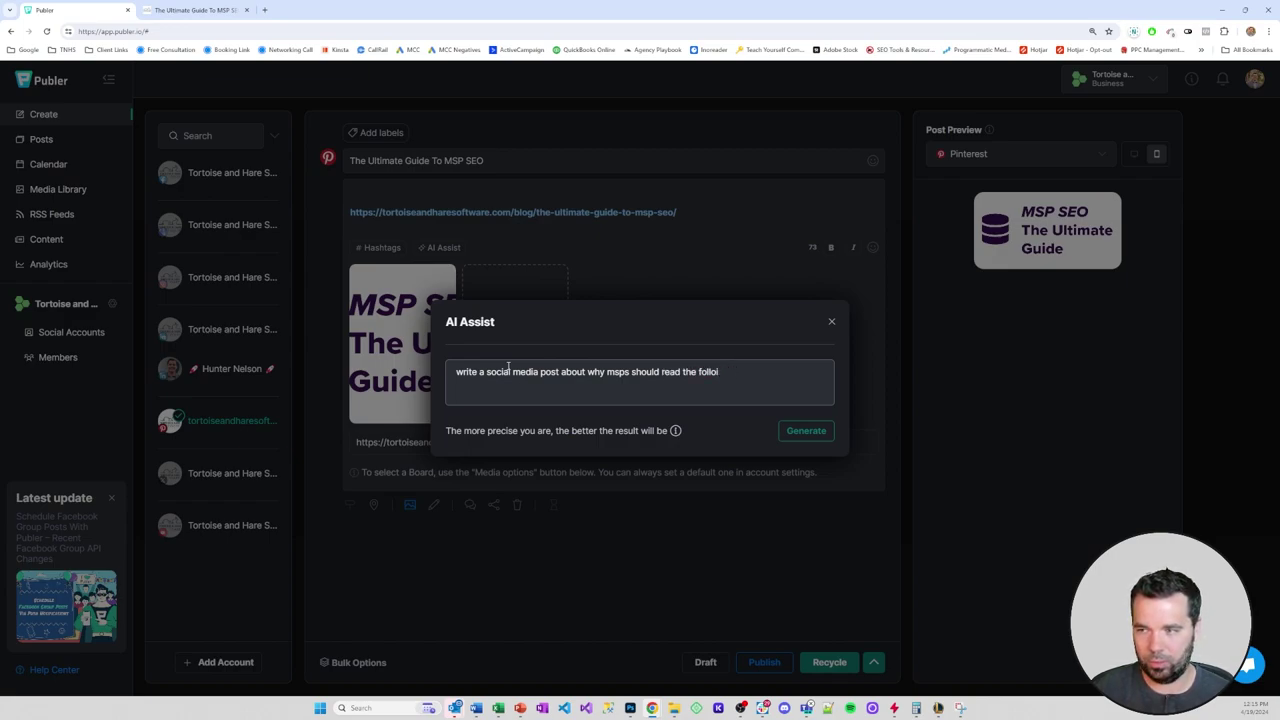
type("wing blog article")
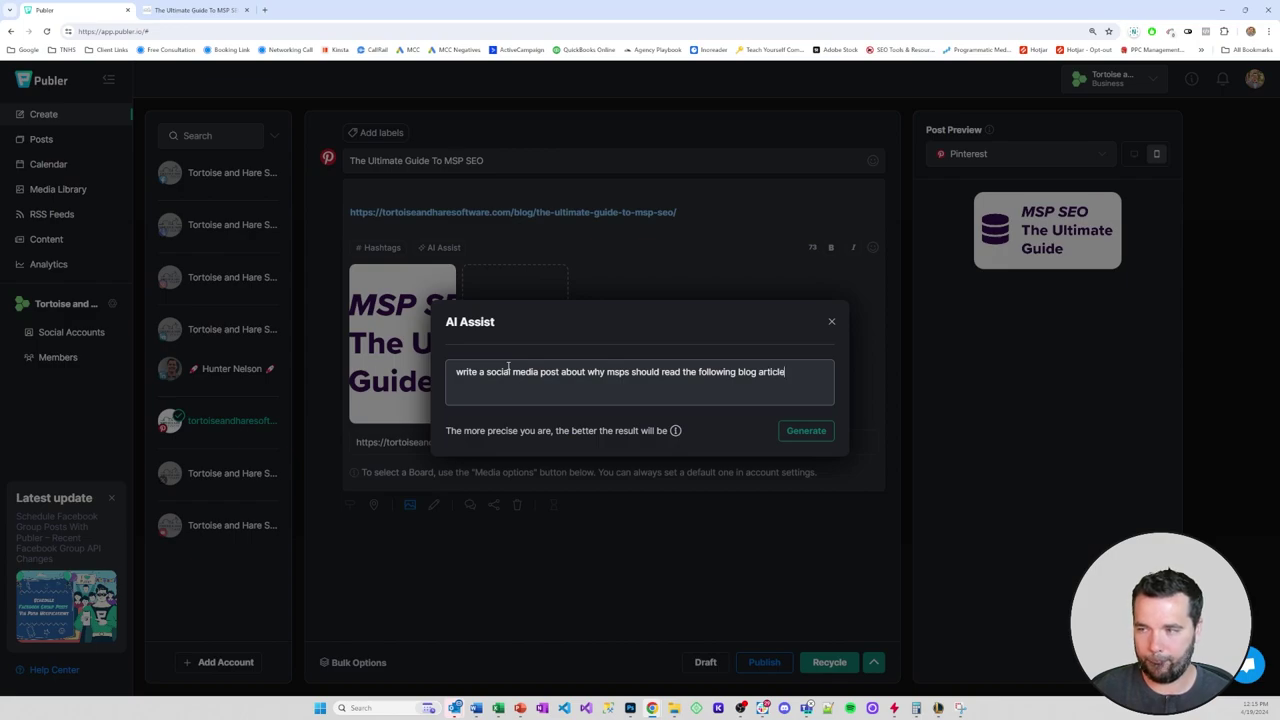
type("https://tortoiseandharesoftware.com/blog/the-ultimate-guide-to-msp-seo/")
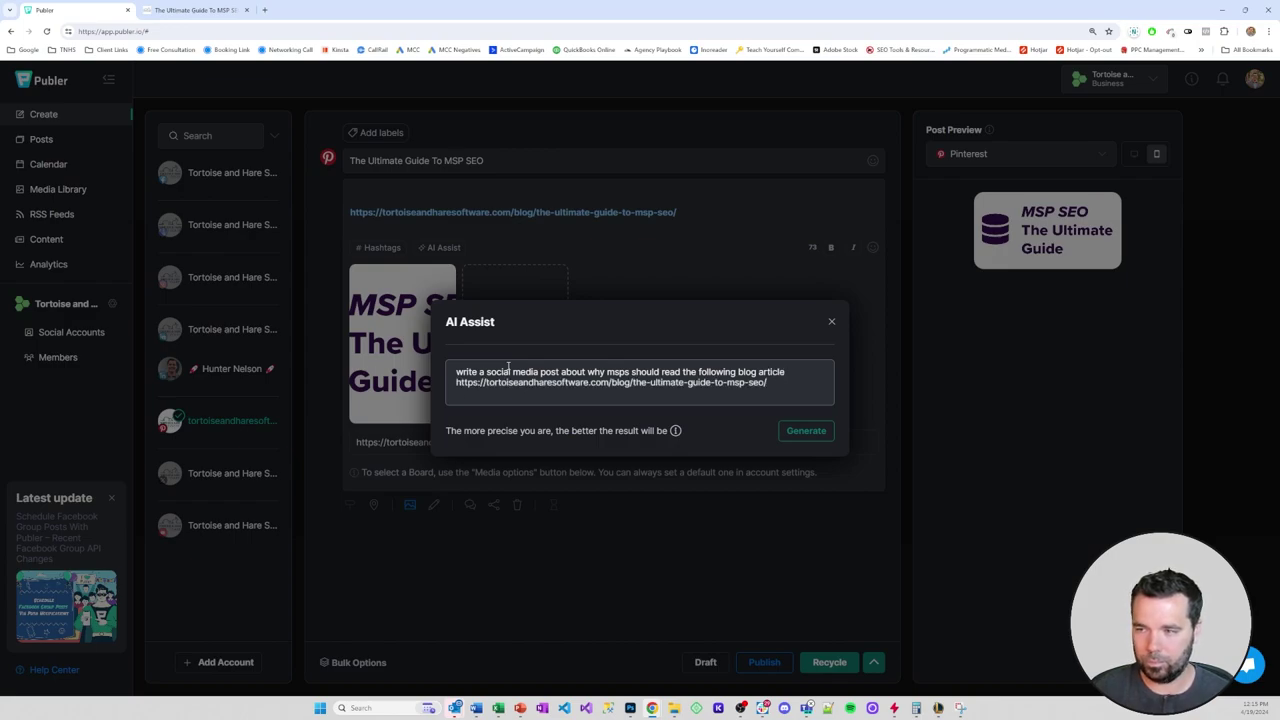
Step: Generate the AI text and add it to the post body above the article link
left_click(794, 430)
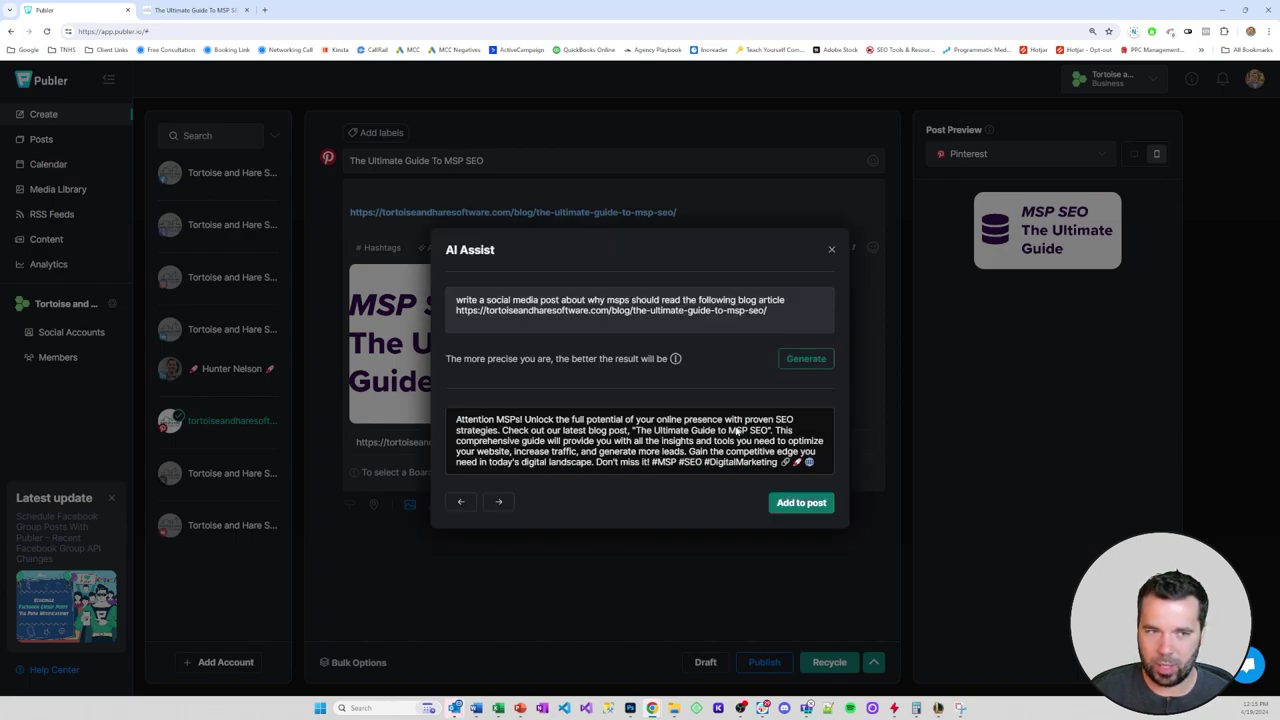
left_click(801, 503)
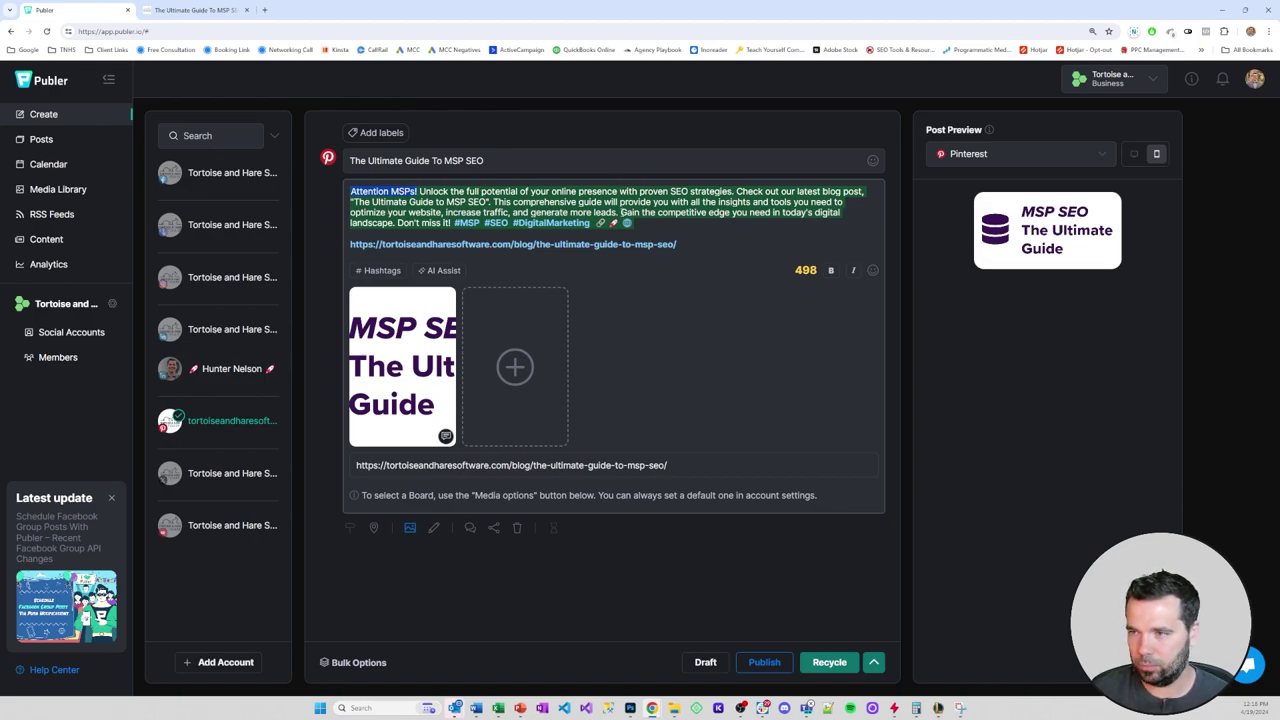
Step: Delete the generated text from "Gain the competitive edge" through the hashtags and emojis, leaving a blank line before the link
left_click_drag(621, 213, 678, 230)
key("BackSpace")
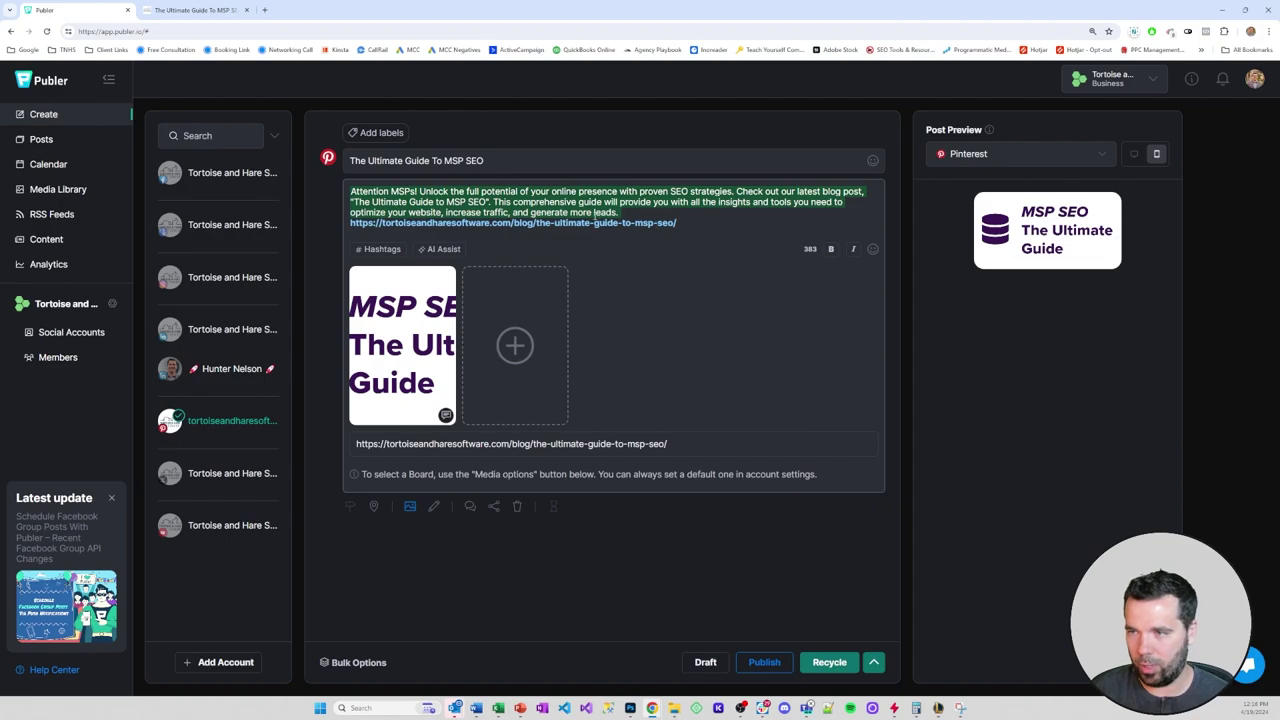
key("Return")
key("Return")
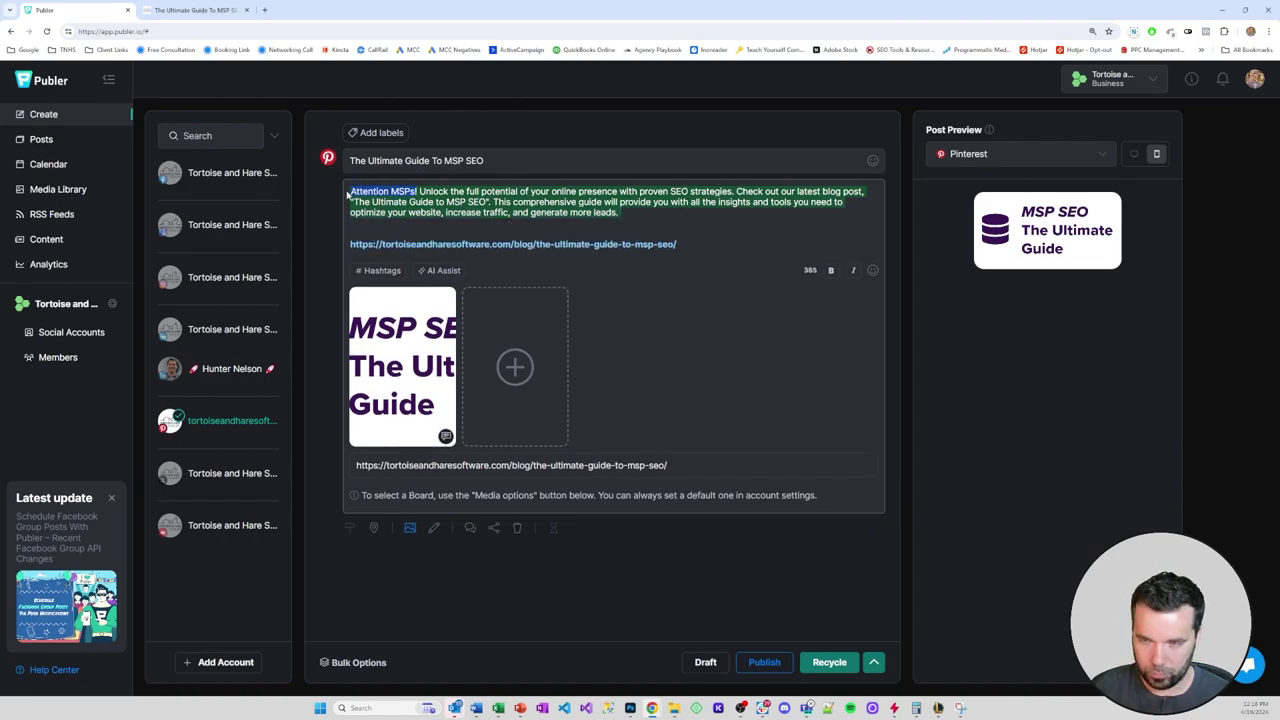
Step: Delete "Attention MSPs!" and its trailing space from the generated paragraph and leave an empty opening line with one blank line below it
key("BackSpace")
key("Return")
key("Return")
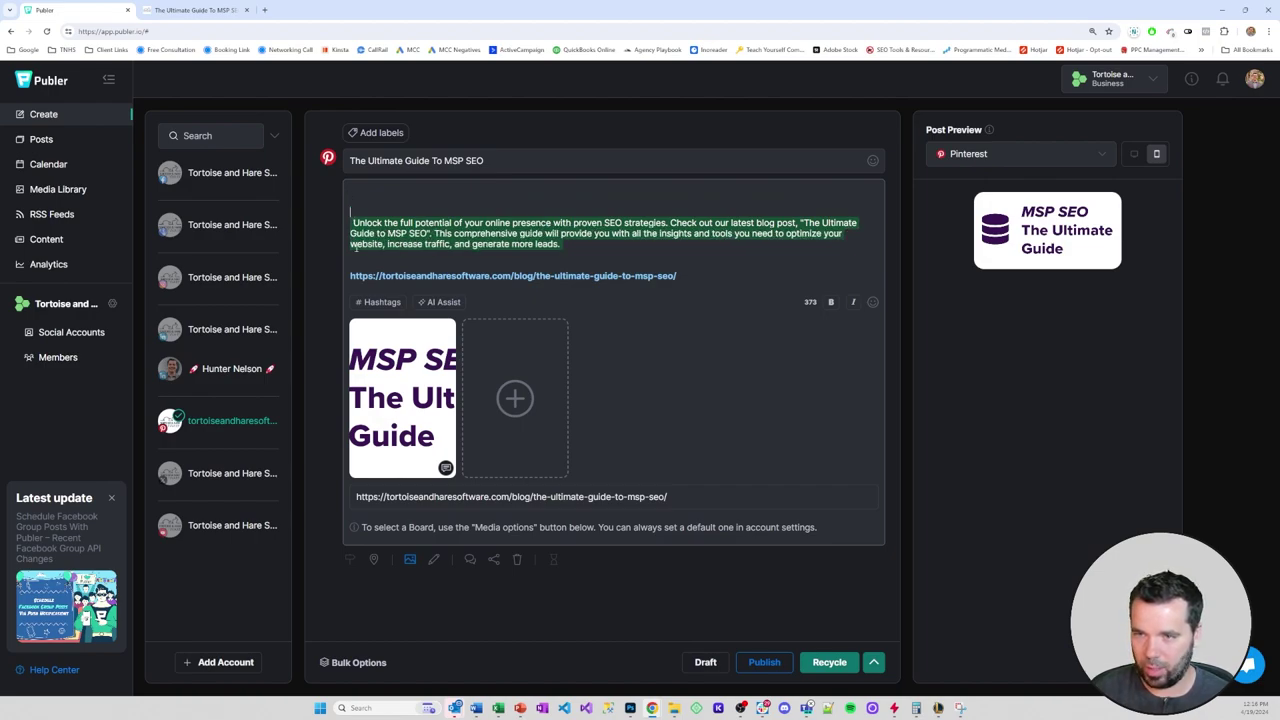
key("Delete")
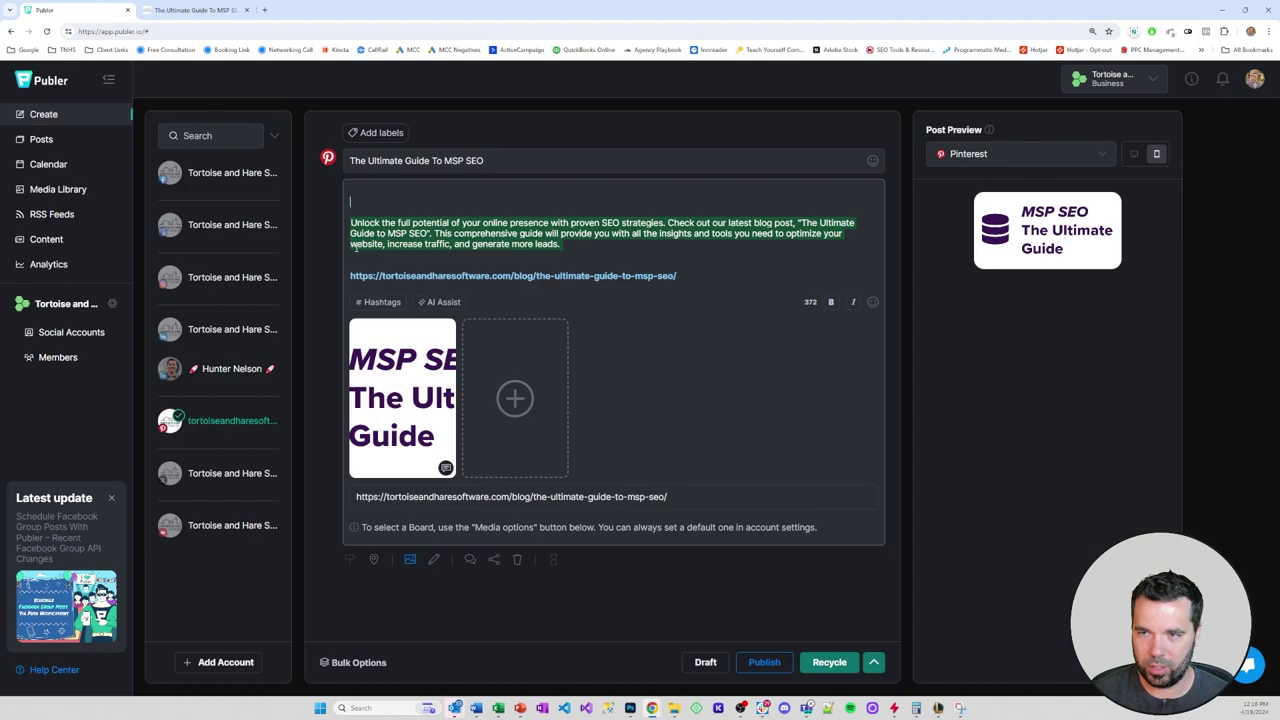
key("Up")
key("Delete")
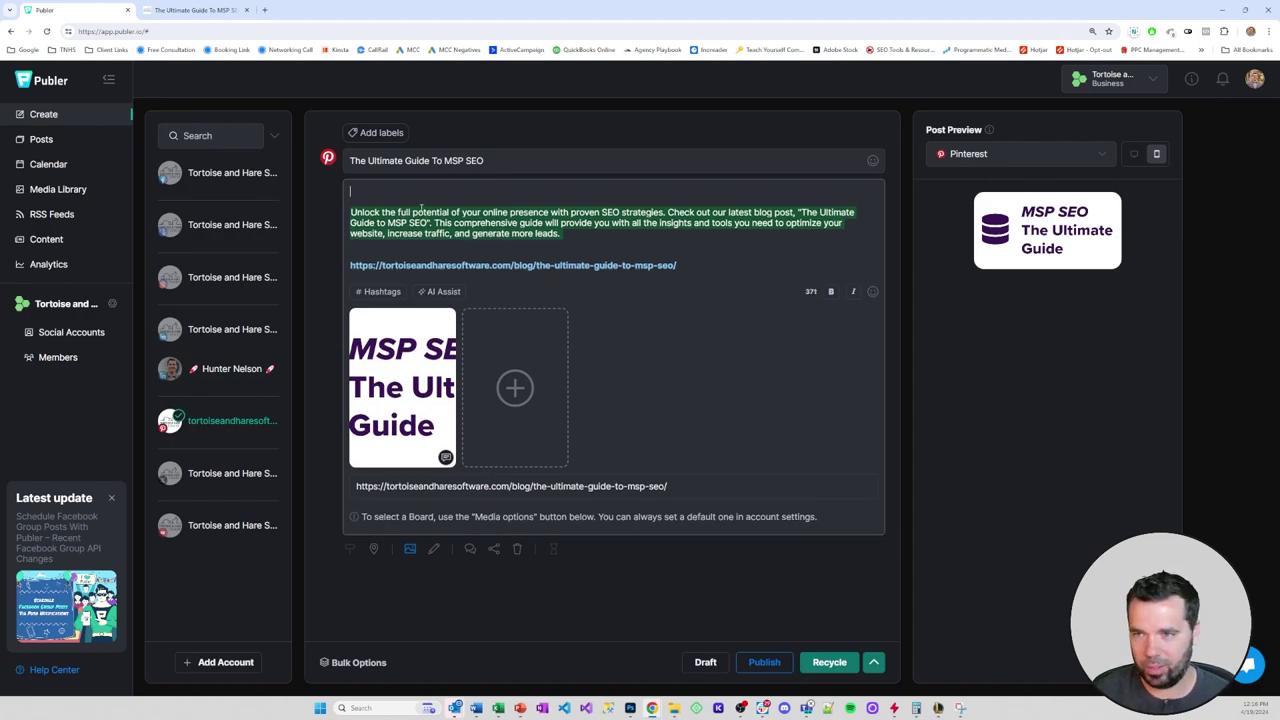
Step: Write the opening line "Are you trying to optimize your MSPs website, generate more traffic, and more leads for your sales team to close?"
type("Aaaaa")
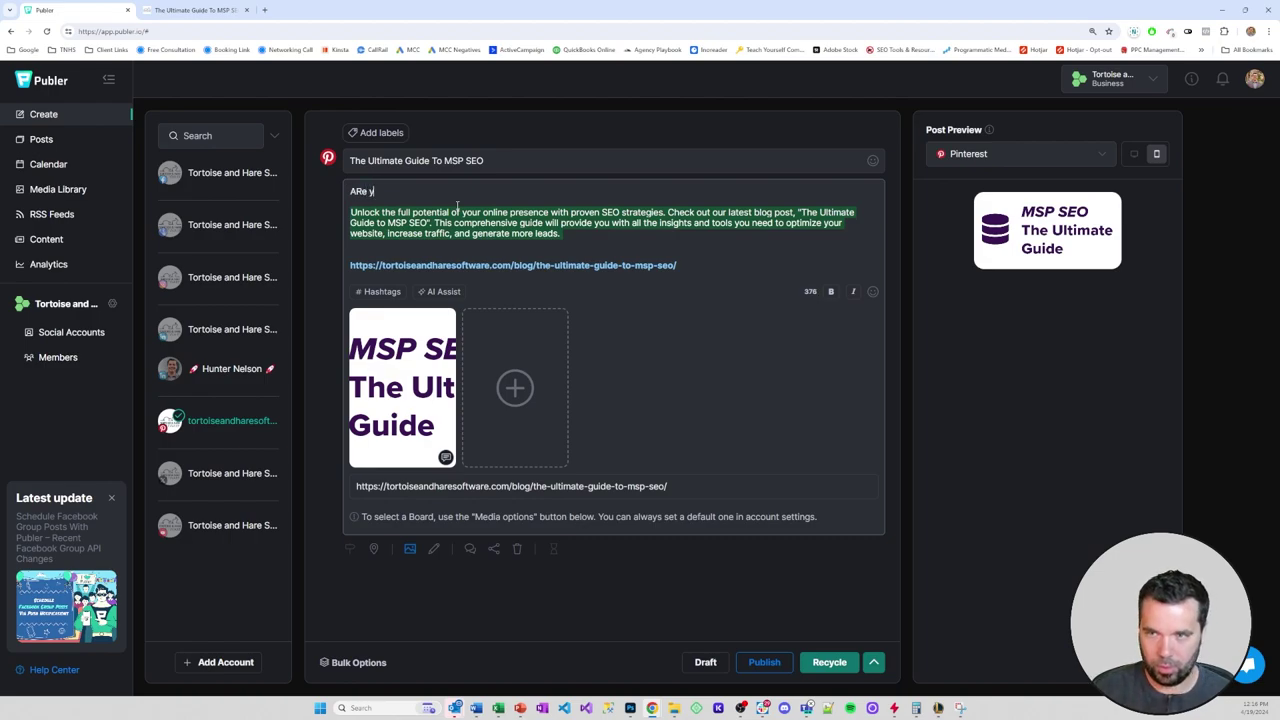
key("BackSpace")
key("BackSpace")
key("BackSpace")
key("BackSpace")
type("a")
key("BackSpace")
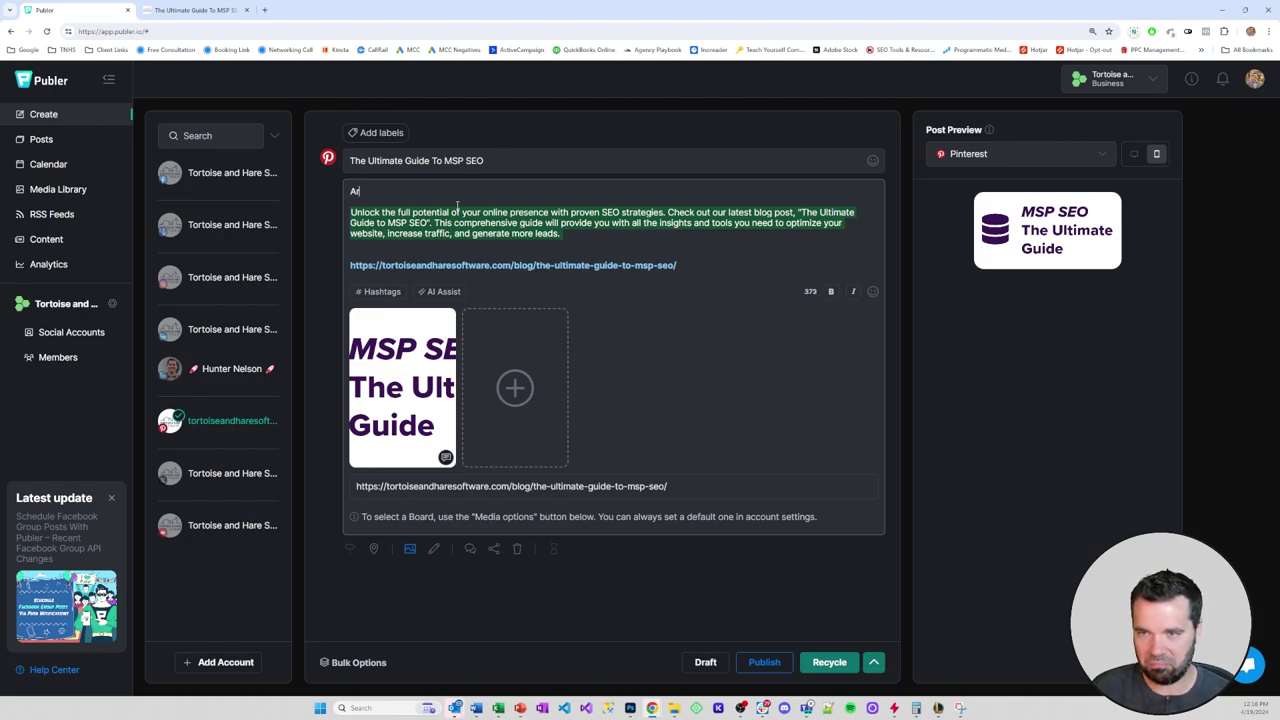
type("re you trying to ")
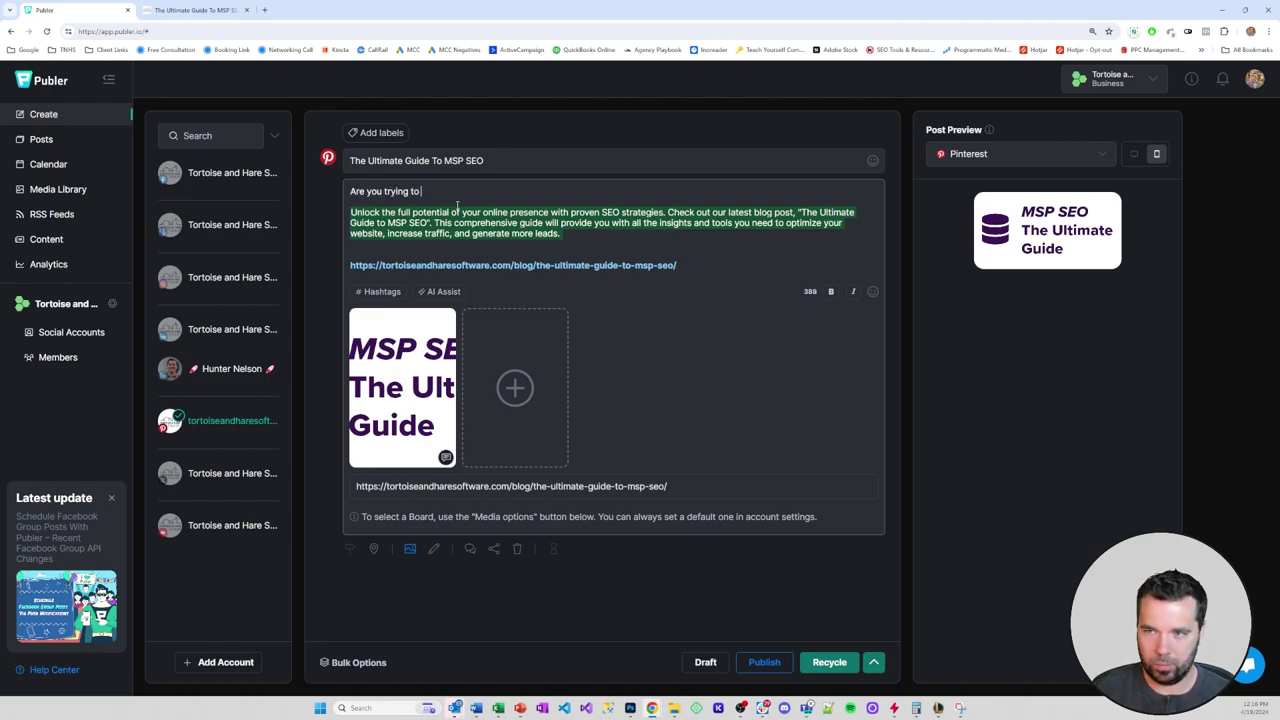
type("optimize your MSPs")
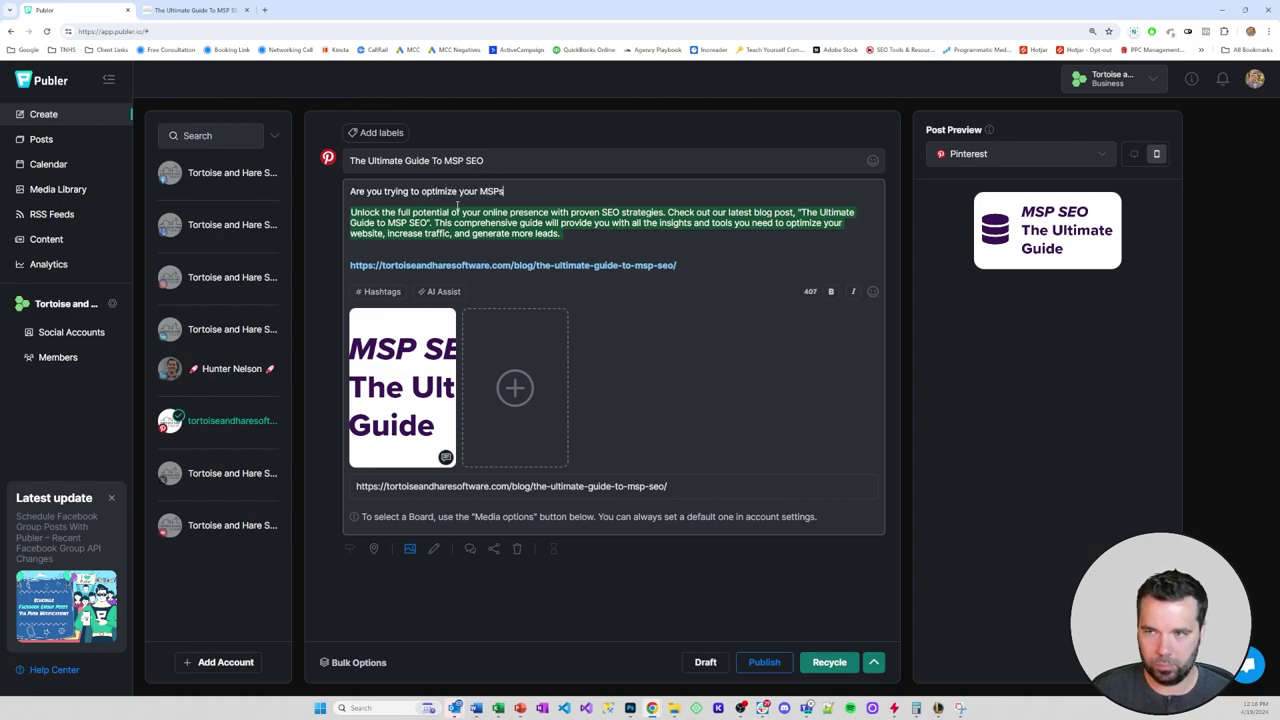
type(" website, g")
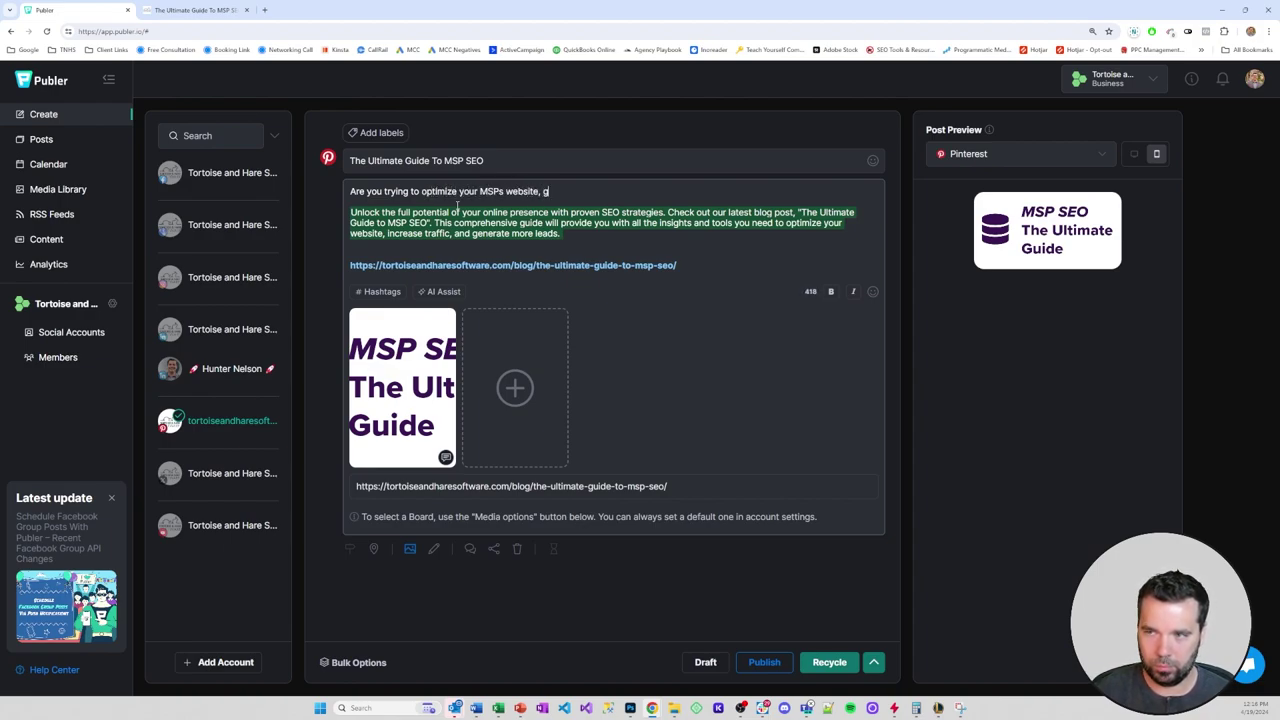
type("enerate more traf")
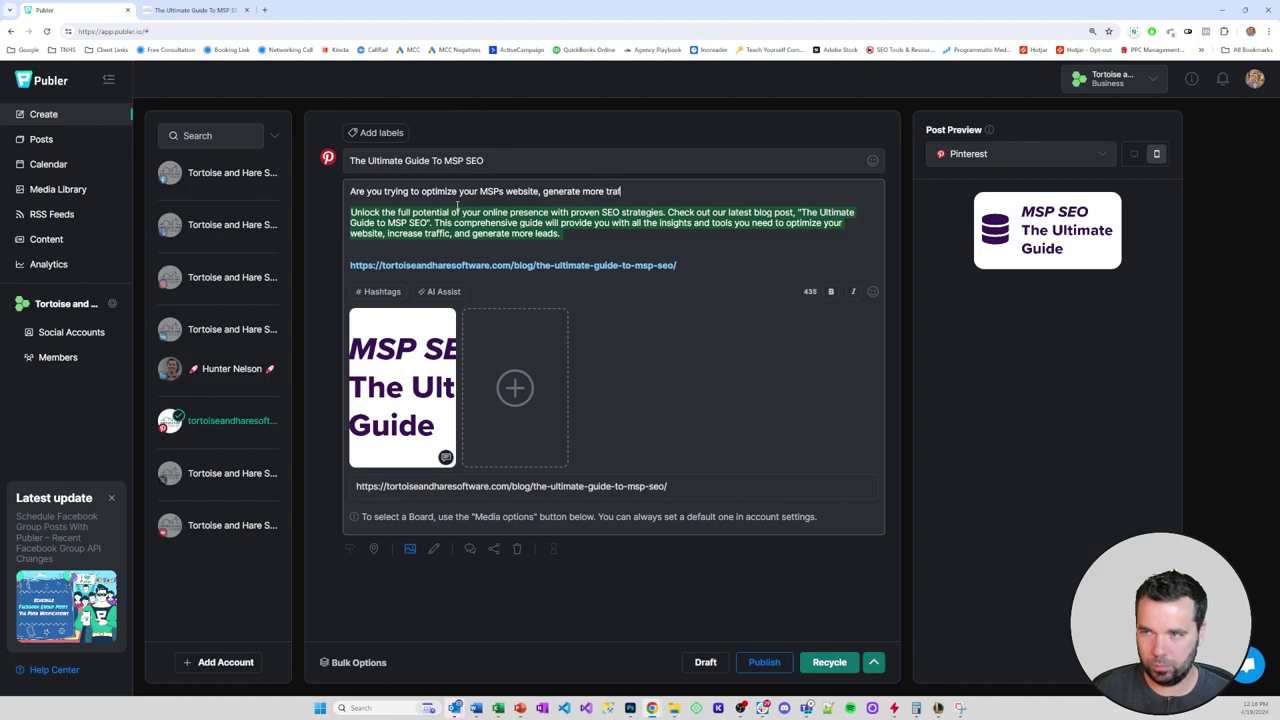
type("fic, and")
type("leads")
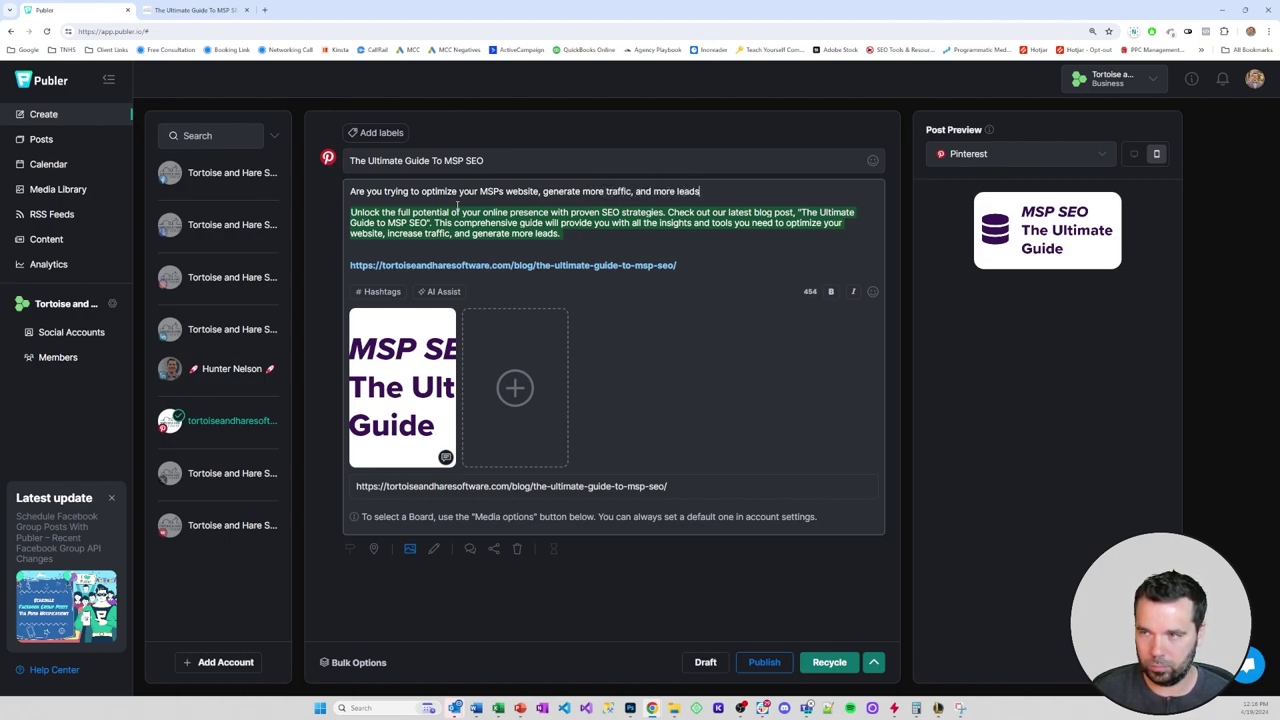
key("BackSpace")
key("BackSpace")
key("BackSpace")
key("BackSpace")
key("BackSpace")
type("leads for your sale")
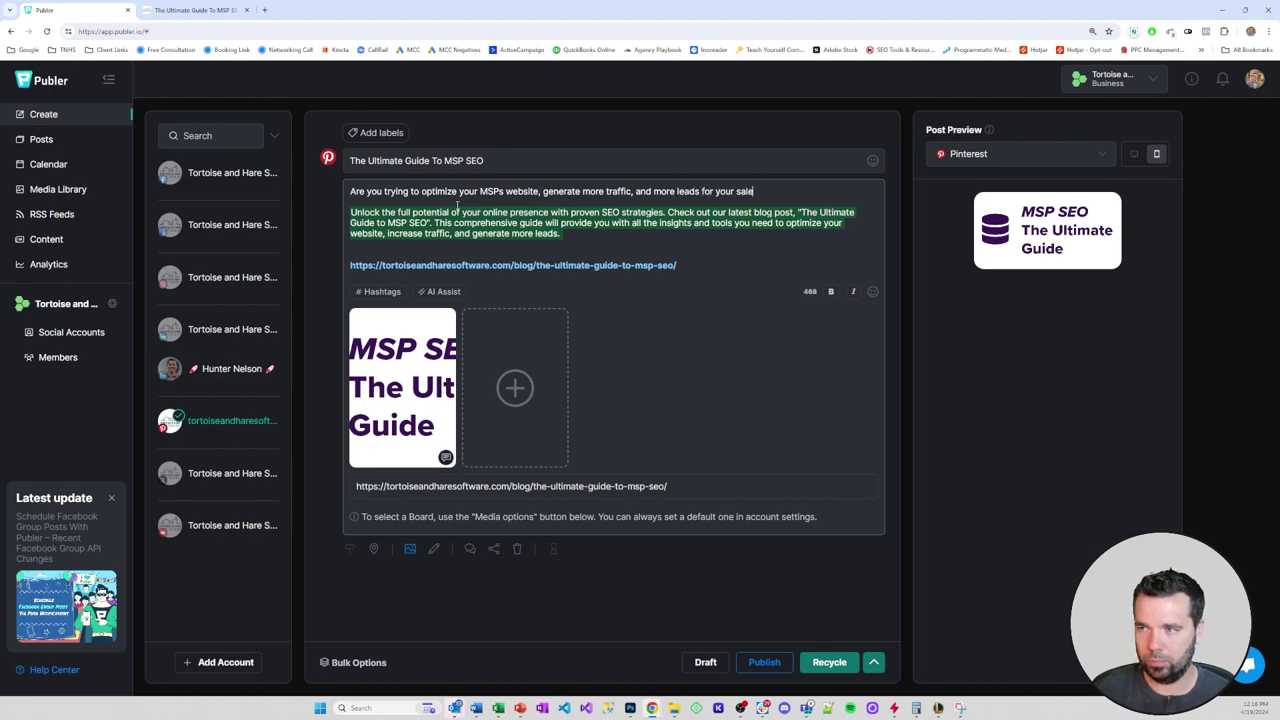
type("s team to close?")
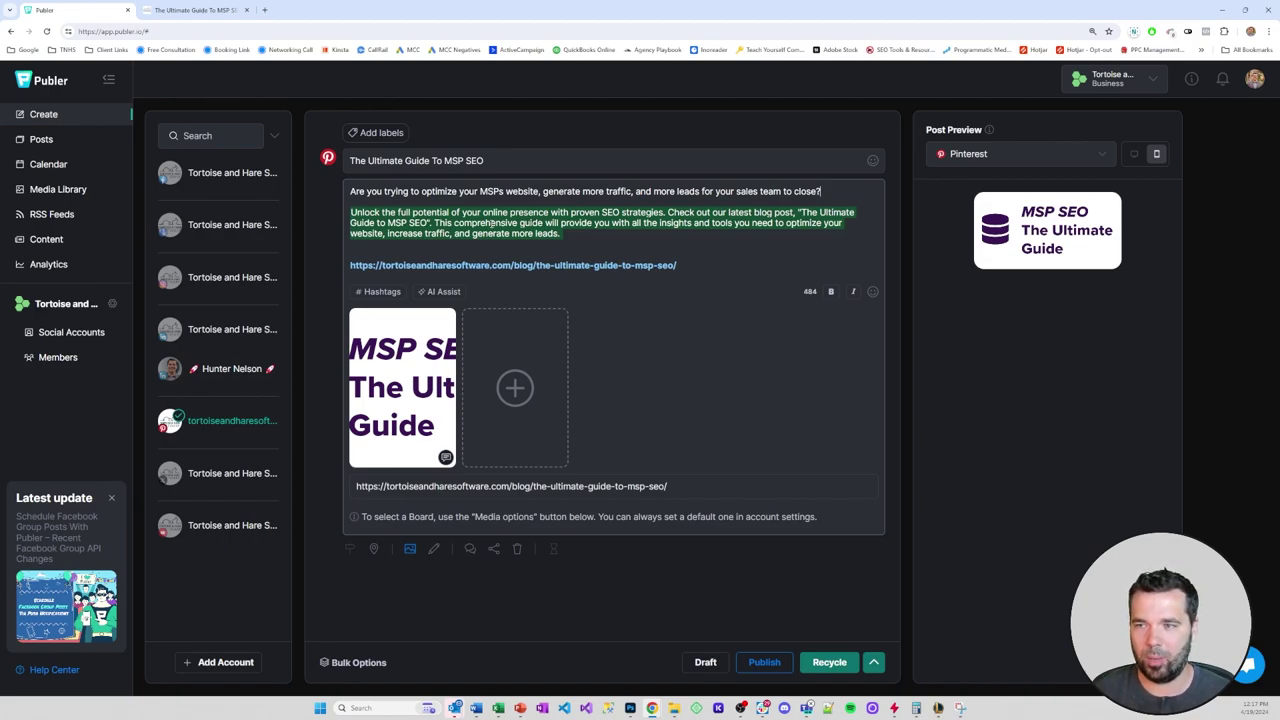
Step: Add the line "Read the post below:" directly above the article link in the post body
left_click(580, 252)
key("Return")
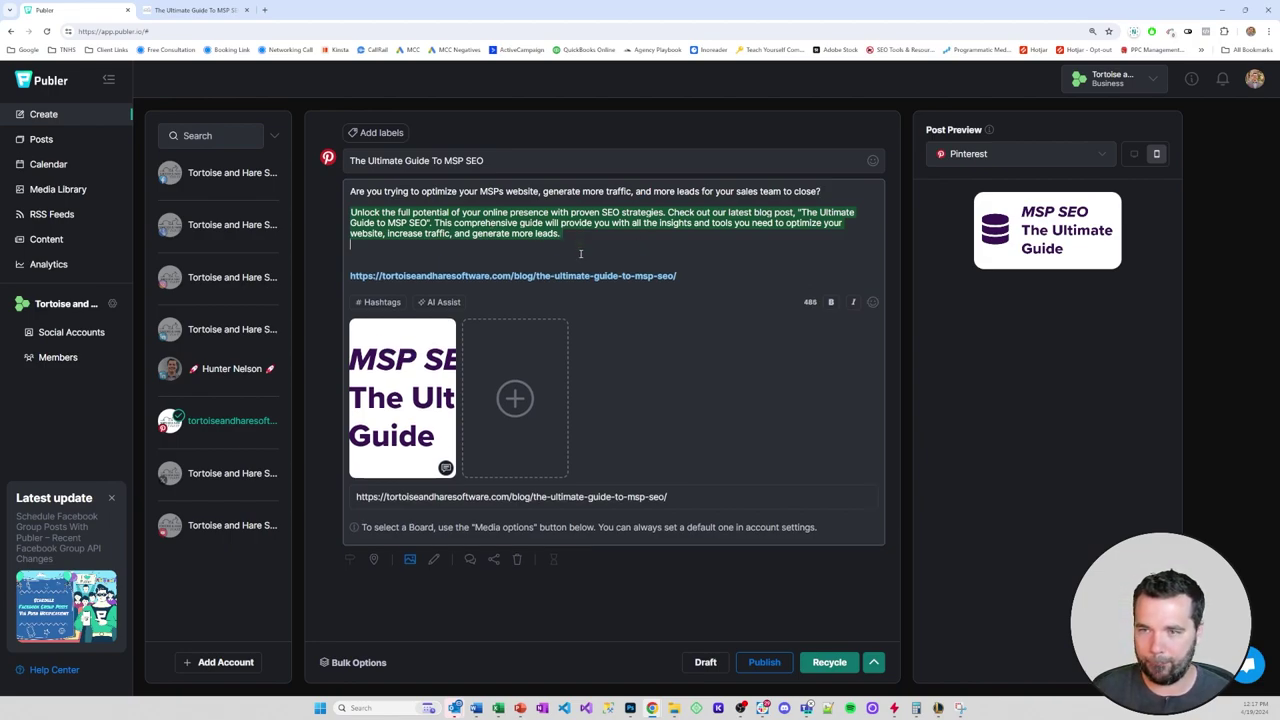
key("BackSpace")
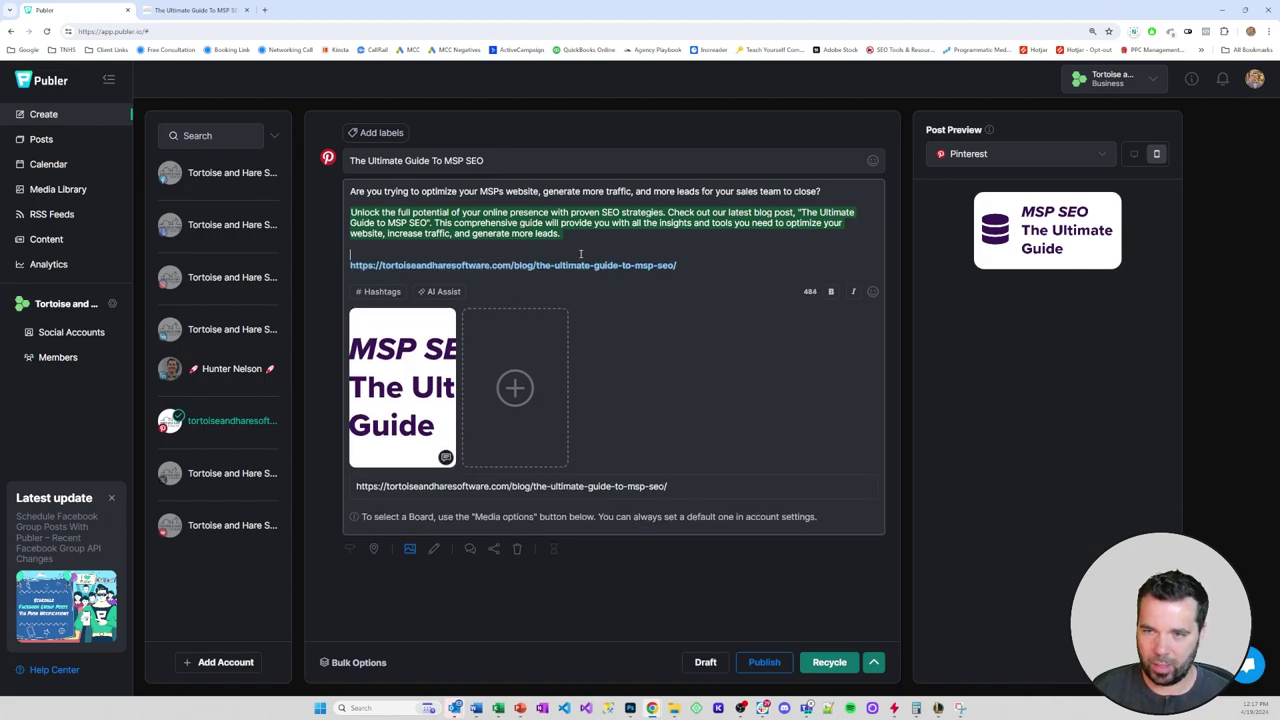
type("REad th")
key("BackSpace")
key("BackSpace")
key("BackSpace")
key("BackSpace")
key("BackSpace")
key("BackSpace")
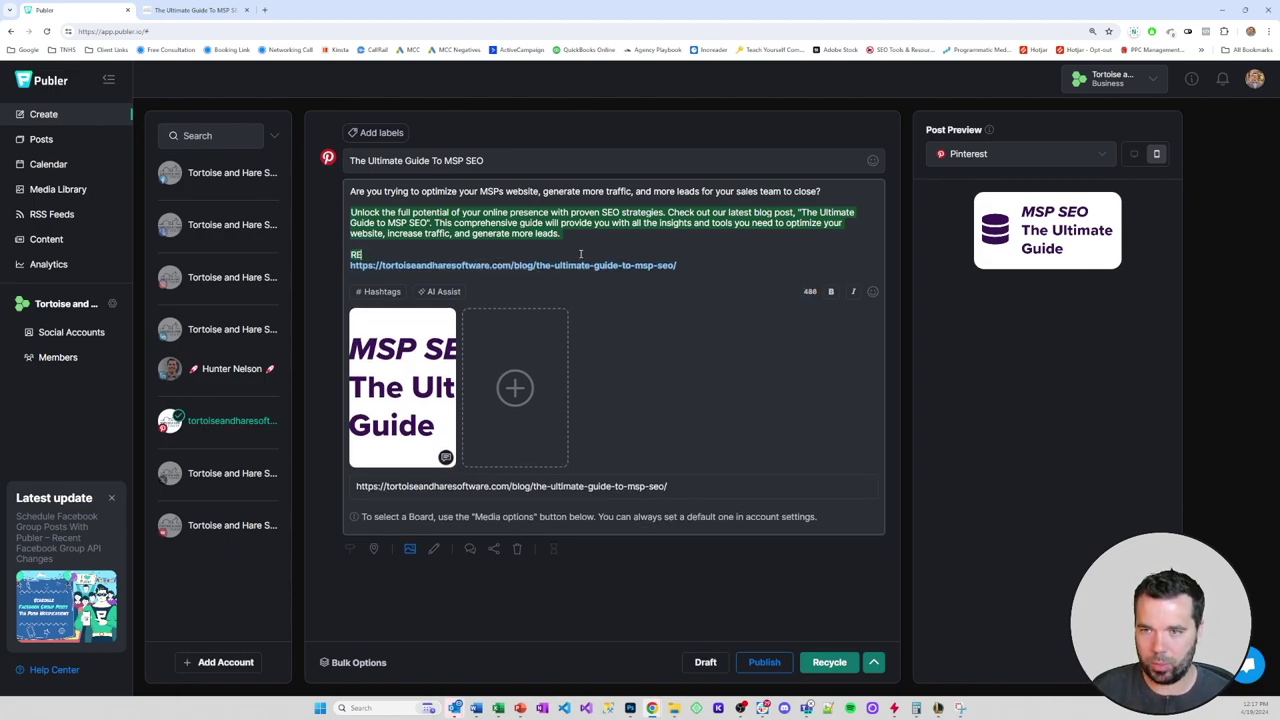
type("ead the")
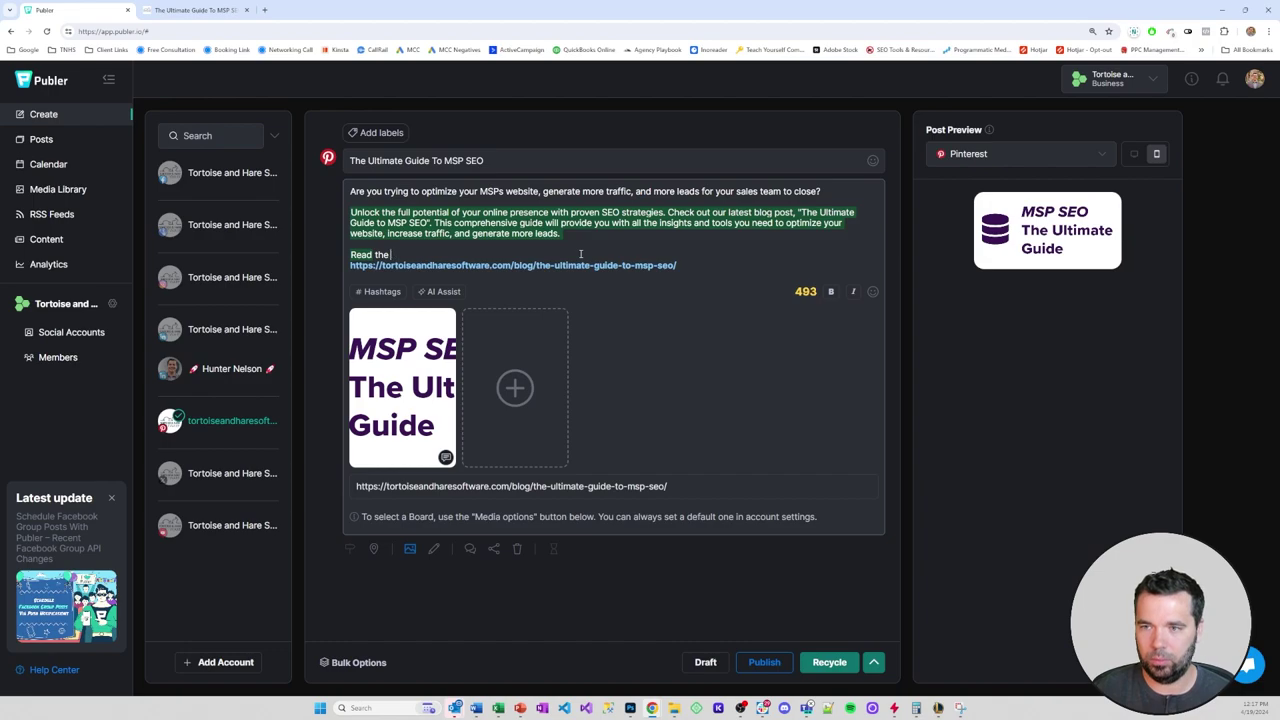
type(" post below:")
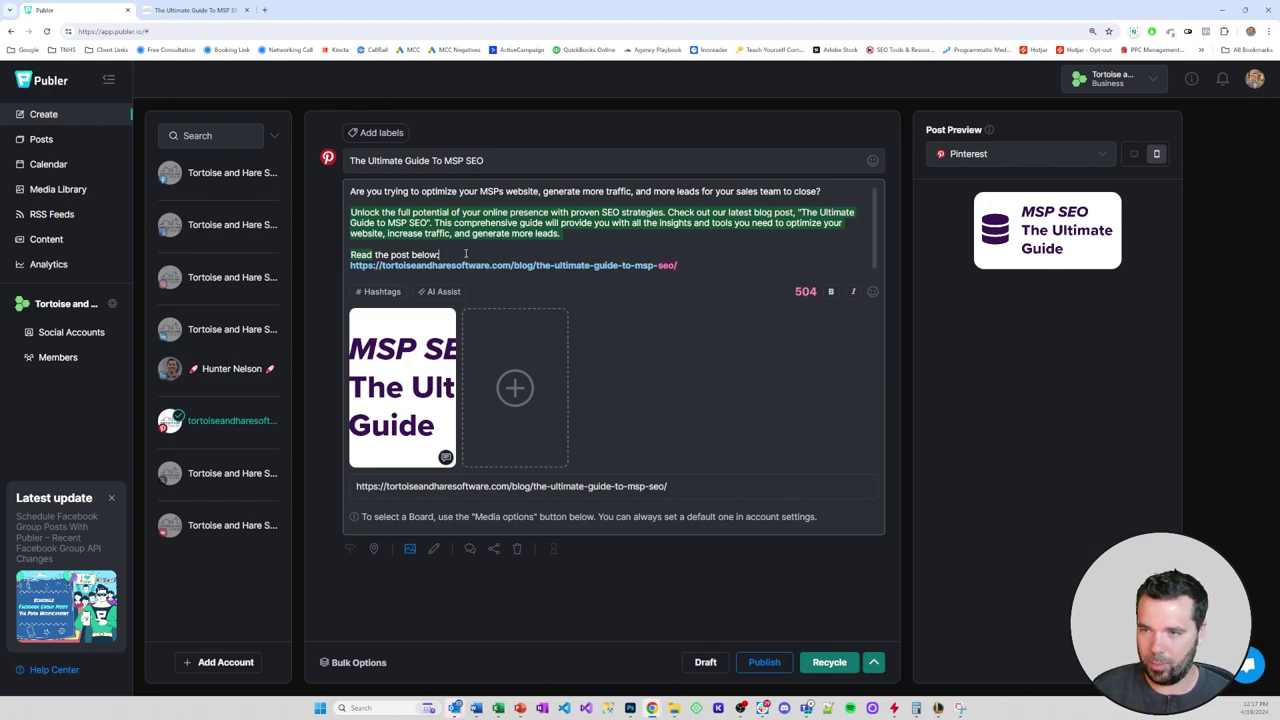
Step: Delete the "Read the post below:" line, leaving a single blank line between the paragraph and the article link
left_click_drag(414, 253, 352, 254)
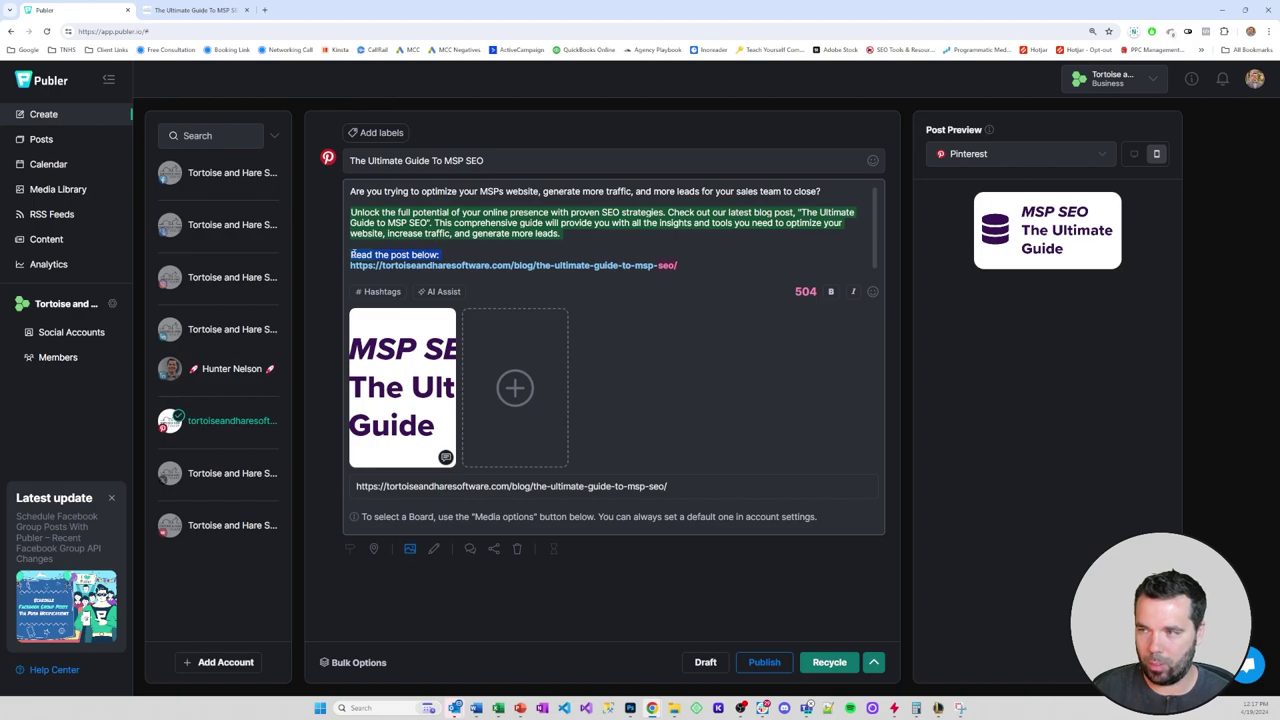
key("BackSpace")
key("BackSpace")
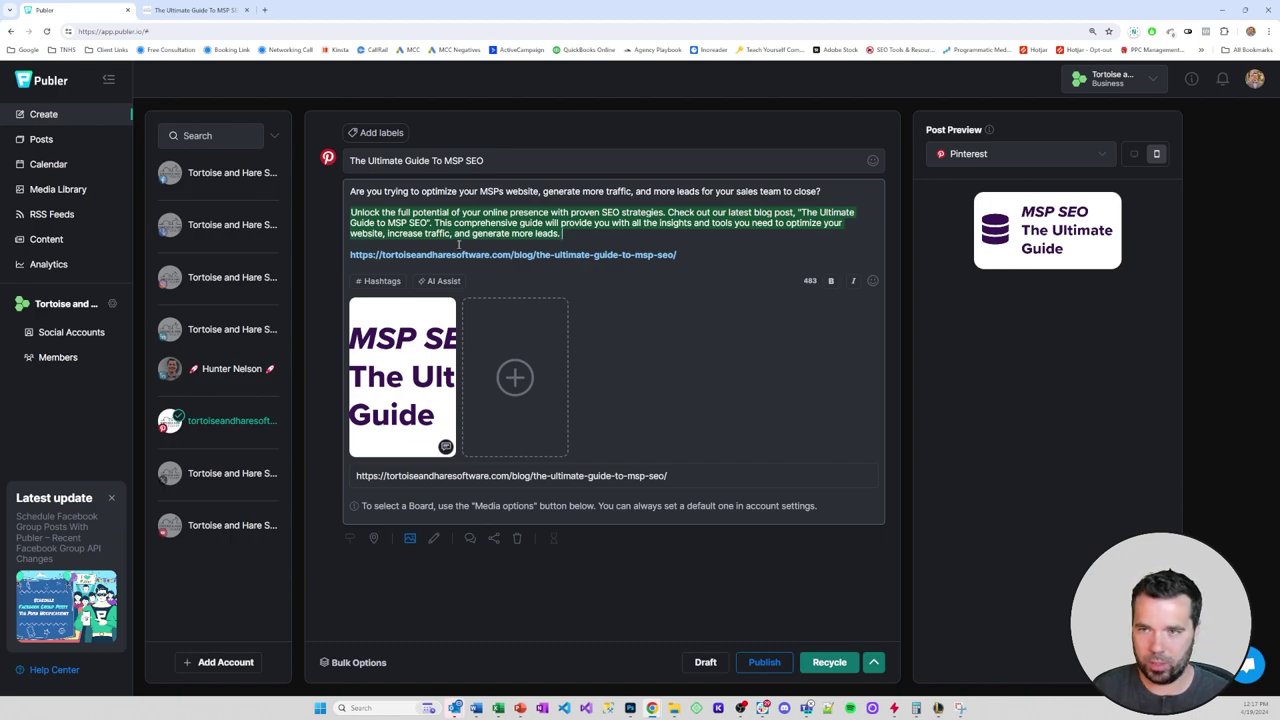
Step: Search Google for "pinterest tortoise and hare software" in a new browser tab and open the company's Pinterest profile
left_click(264, 10)
type("pinte")
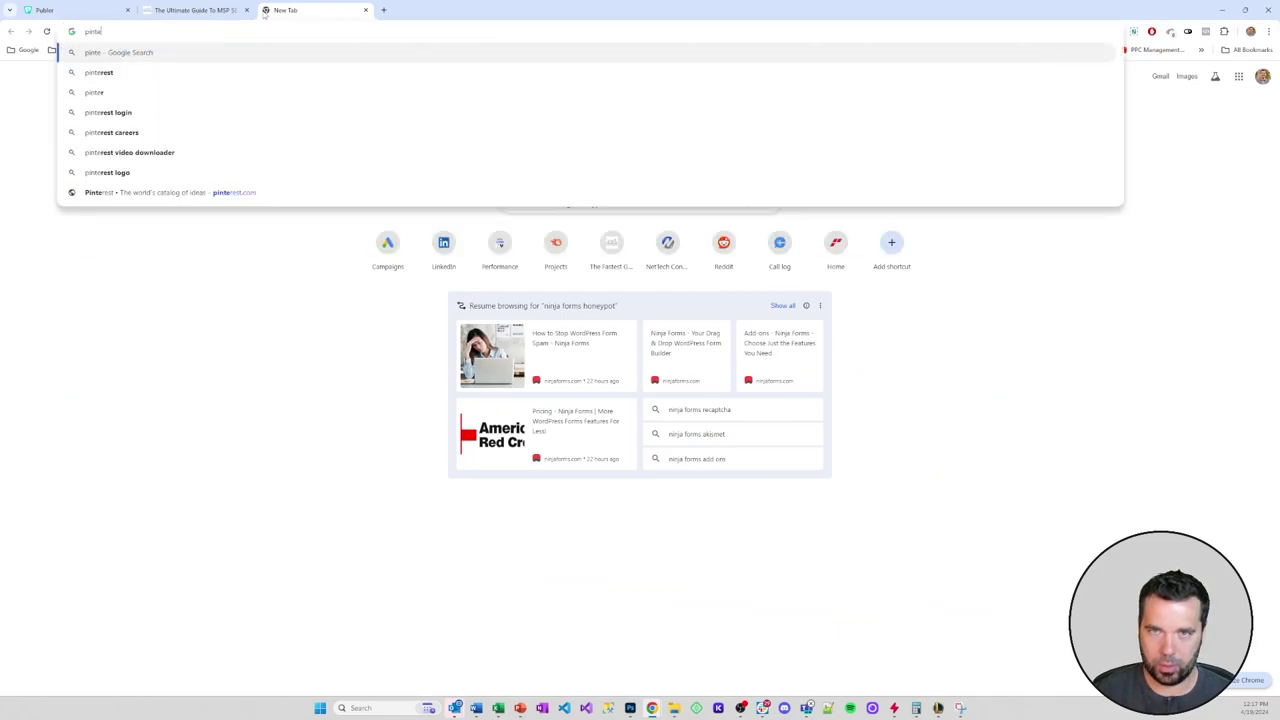
type("rest tortoise a")
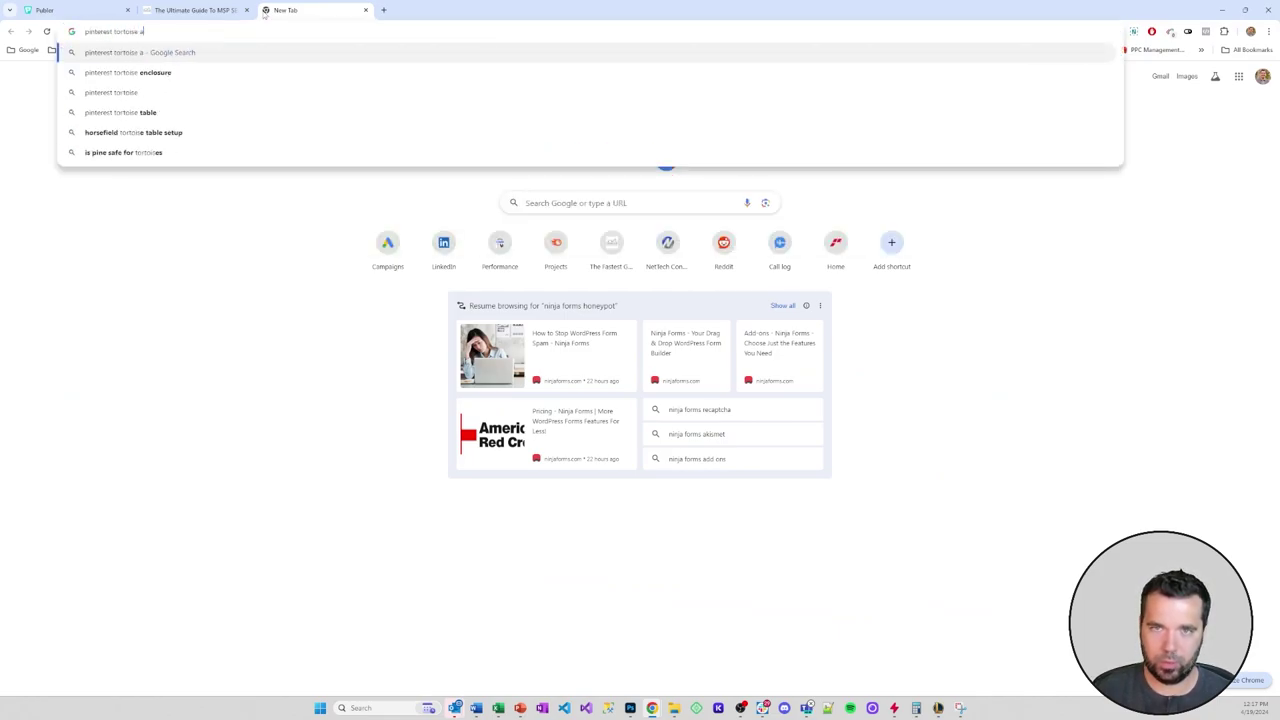
type("nd hare software")
key("Return")
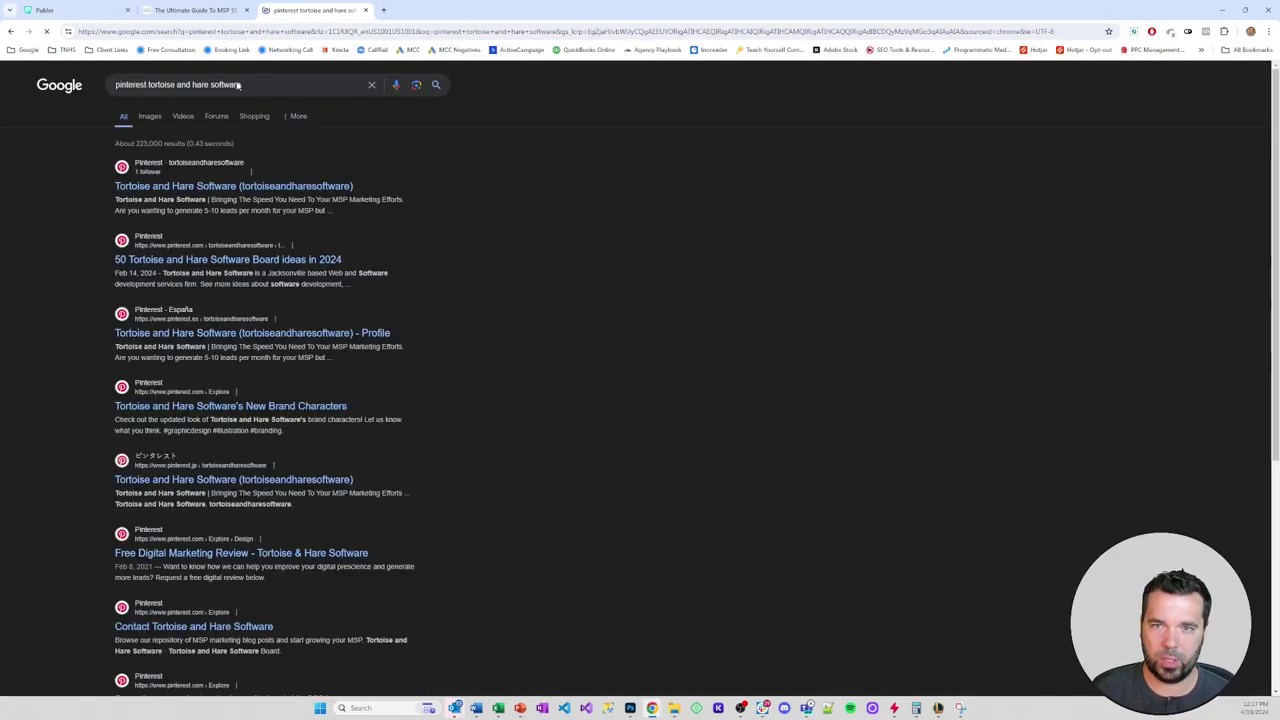
left_click(240, 186)
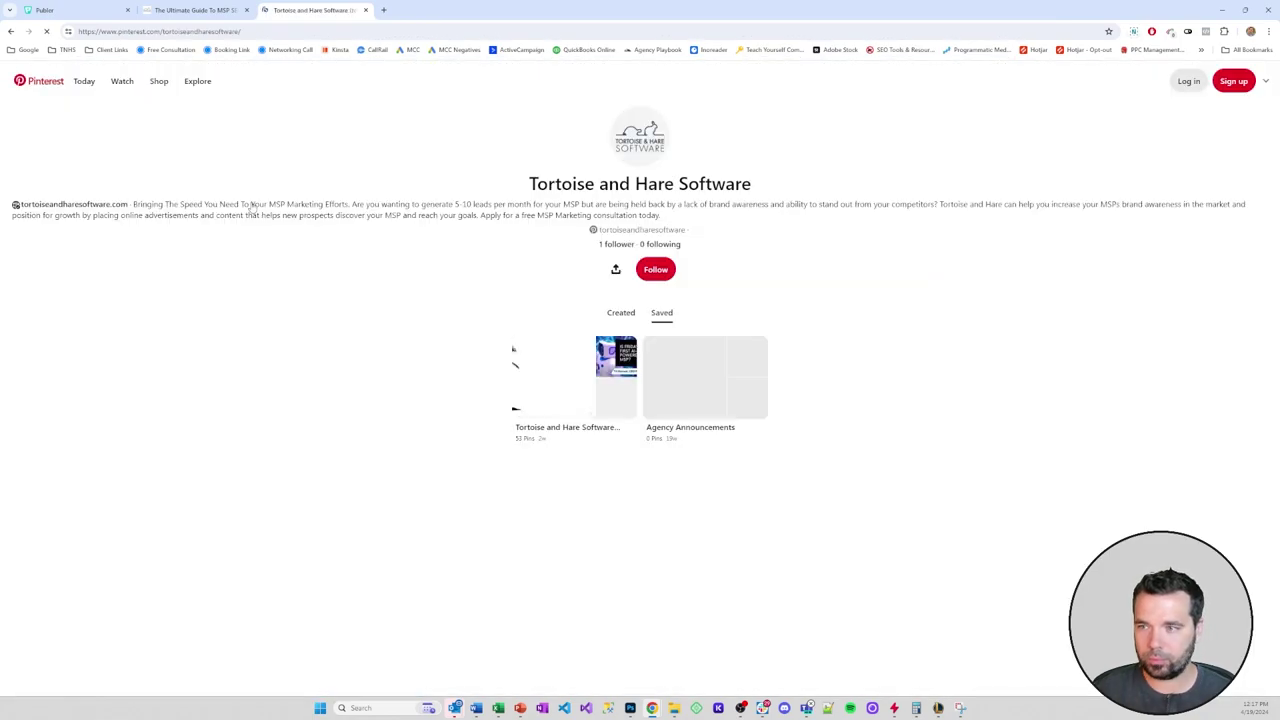
Step: Look through the pins on the Tortoise and Hare Software profile to examine the kinds of content and images shared
scroll(294, 282, "down", 2)
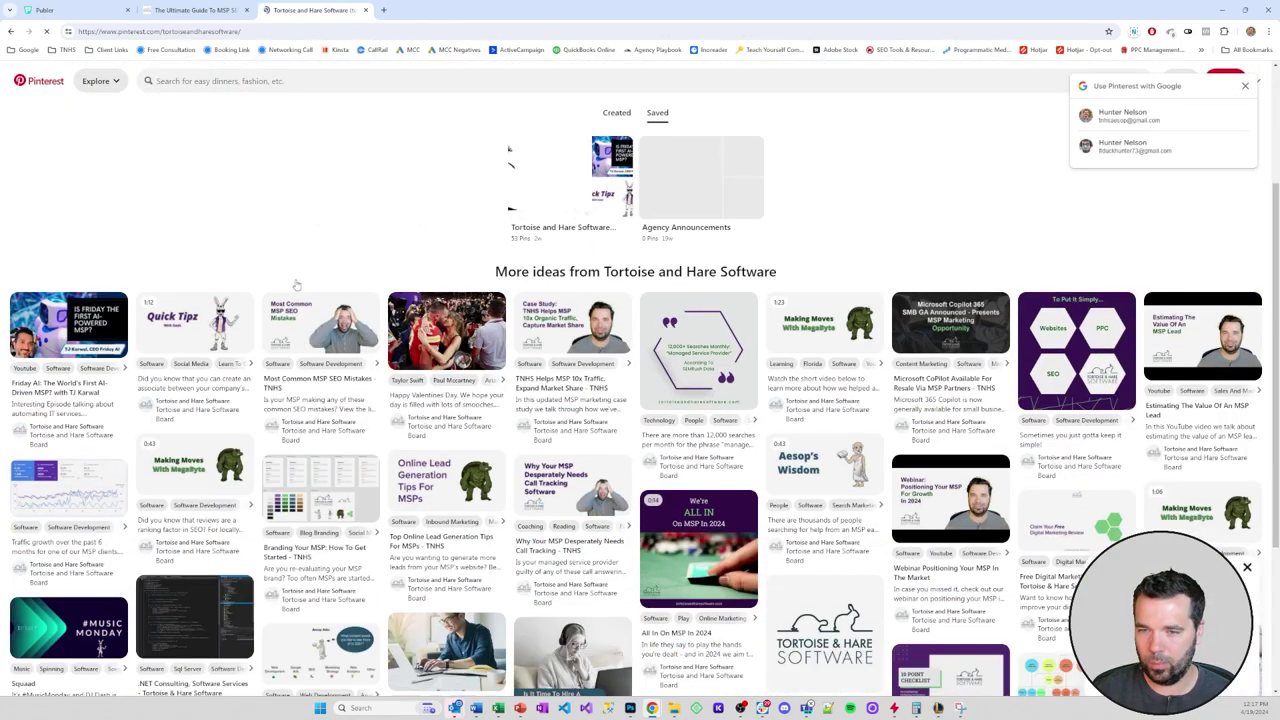
scroll(296, 285, "down", 6)
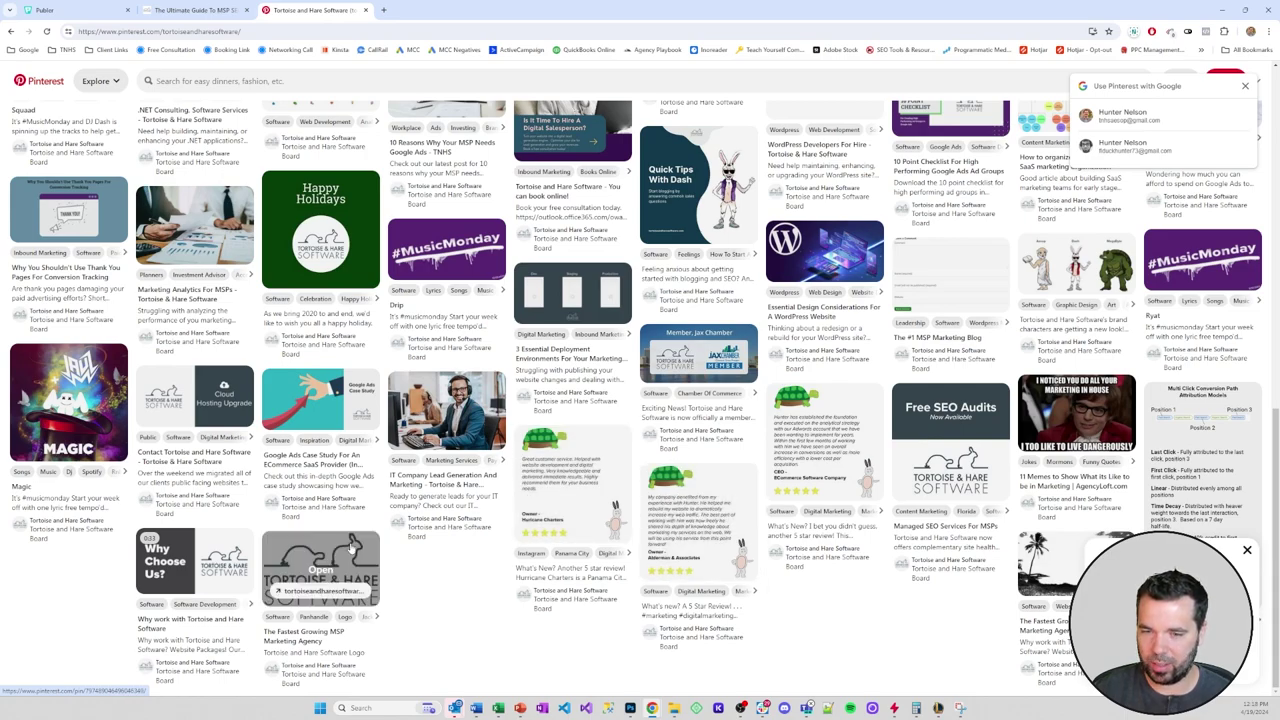
scroll(350, 548, "up", 3)
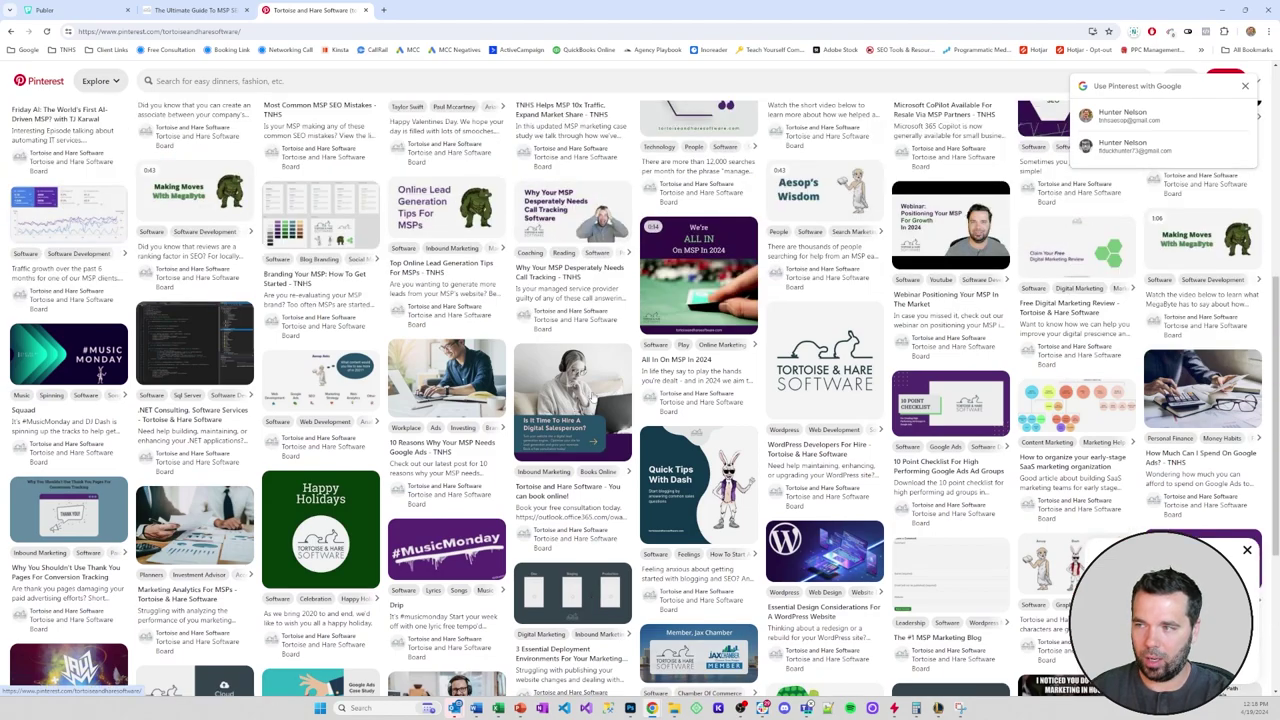
scroll(592, 397, "up", 2)
scroll(546, 421, "down", 1)
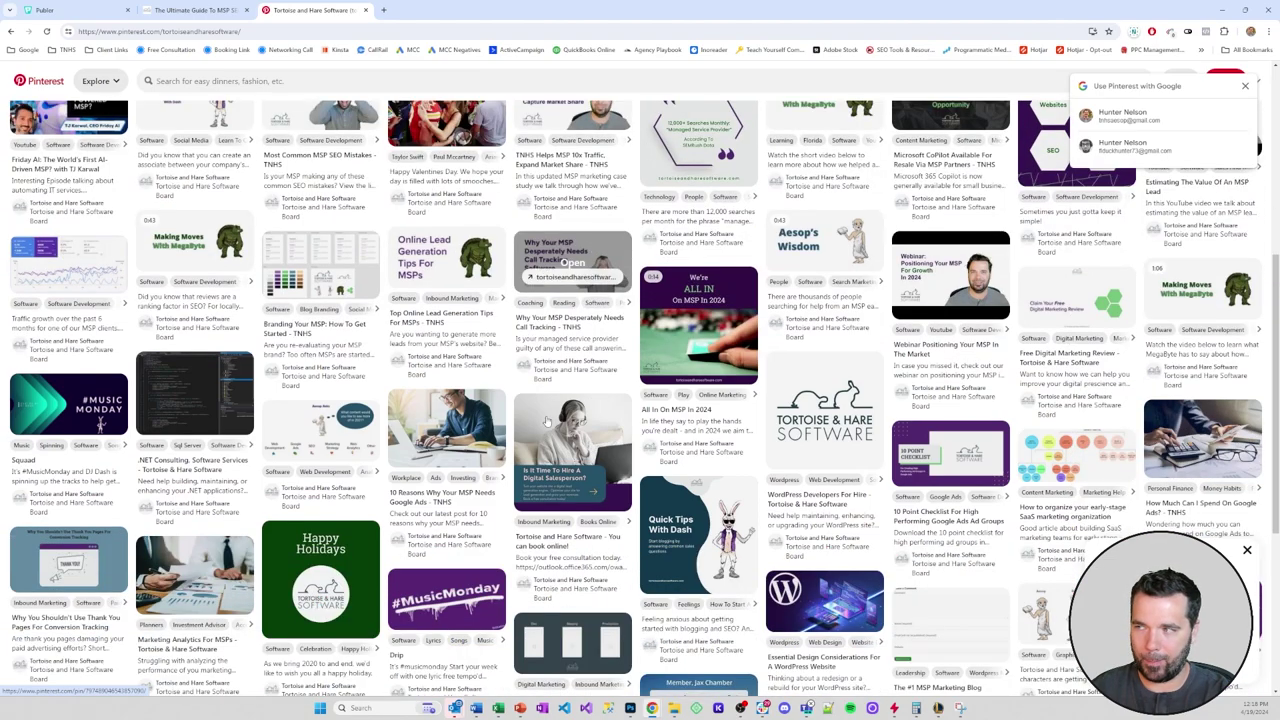
scroll(546, 421, "down", 4)
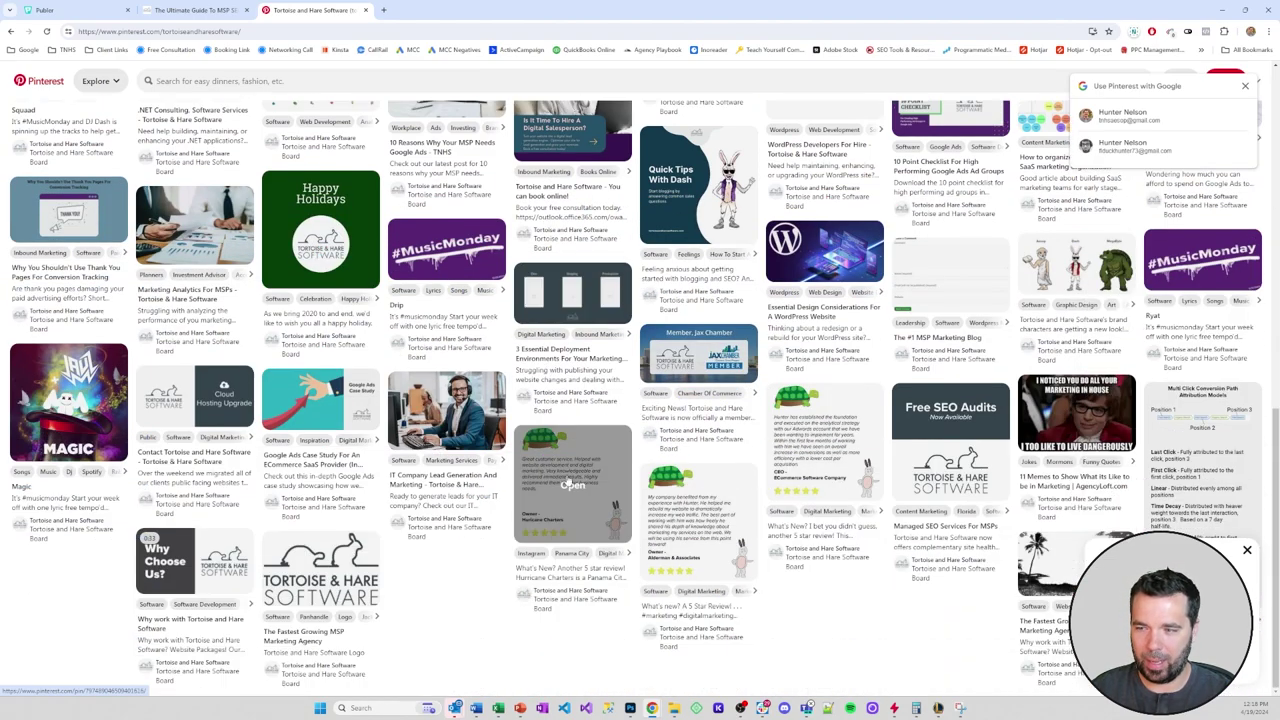
scroll(553, 250, "up", 1)
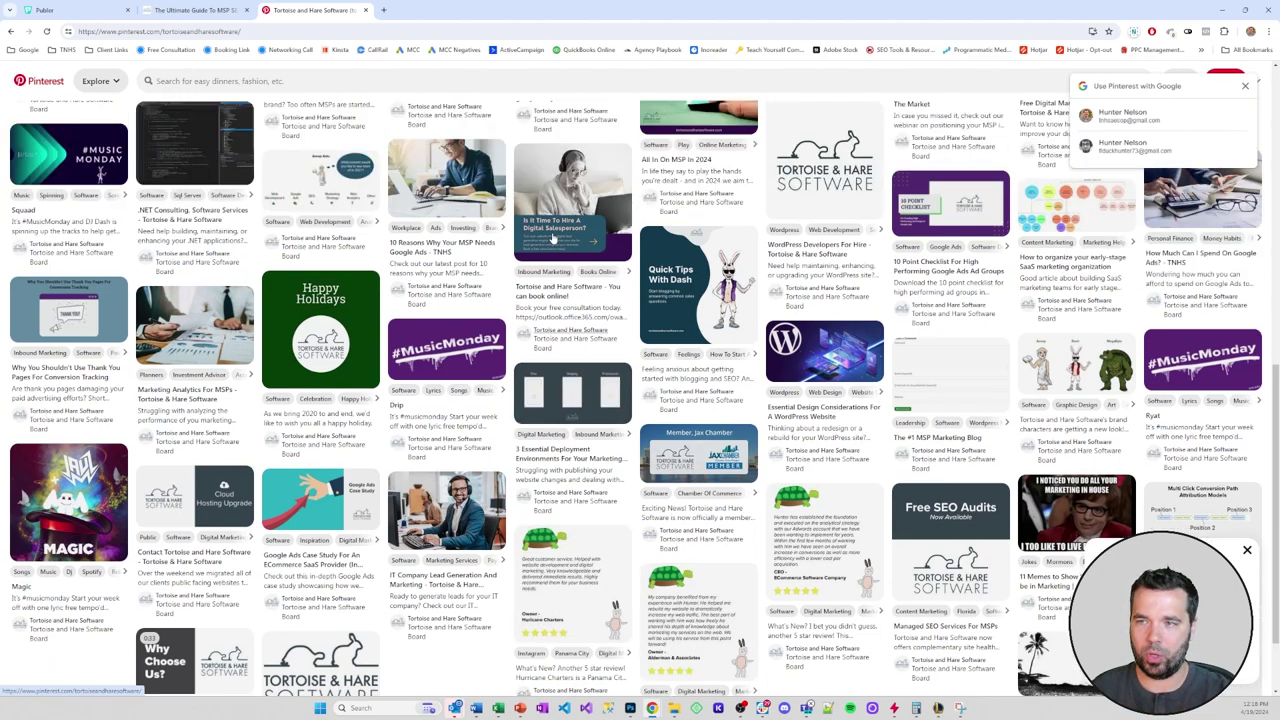
scroll(553, 237, "up", 5)
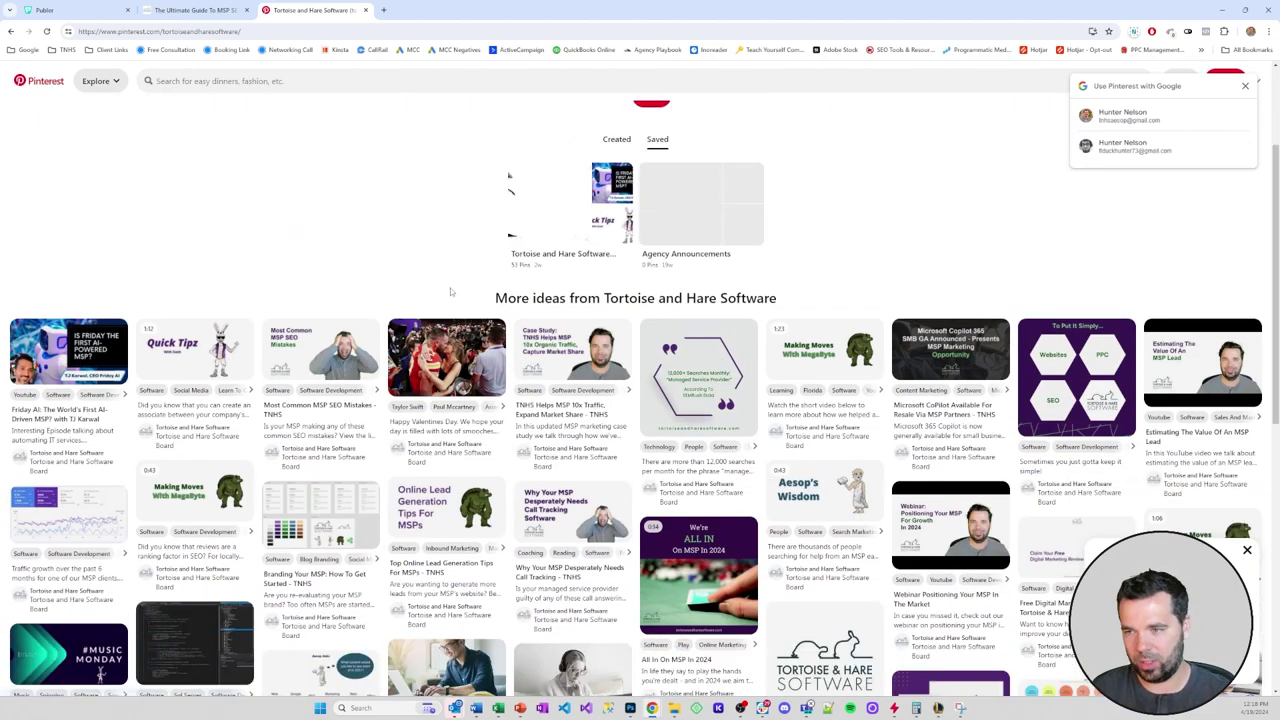
scroll(452, 300, "down", 1)
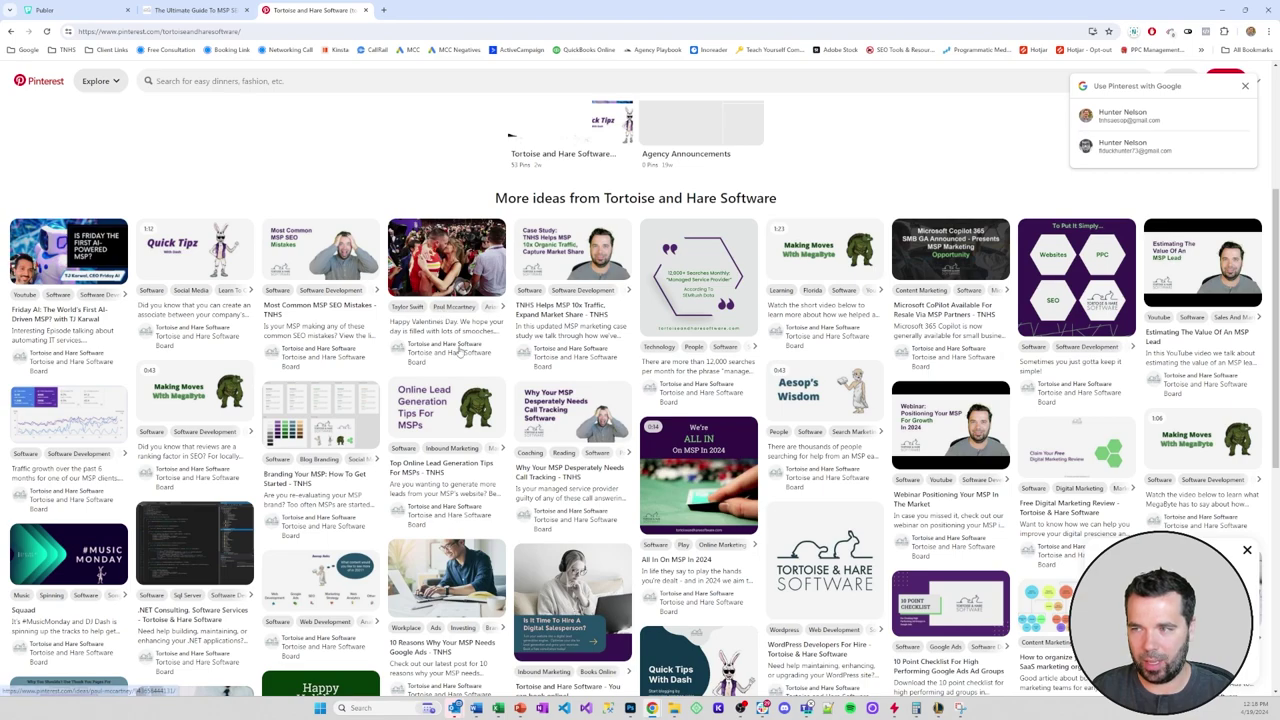
scroll(460, 350, "down", 5)
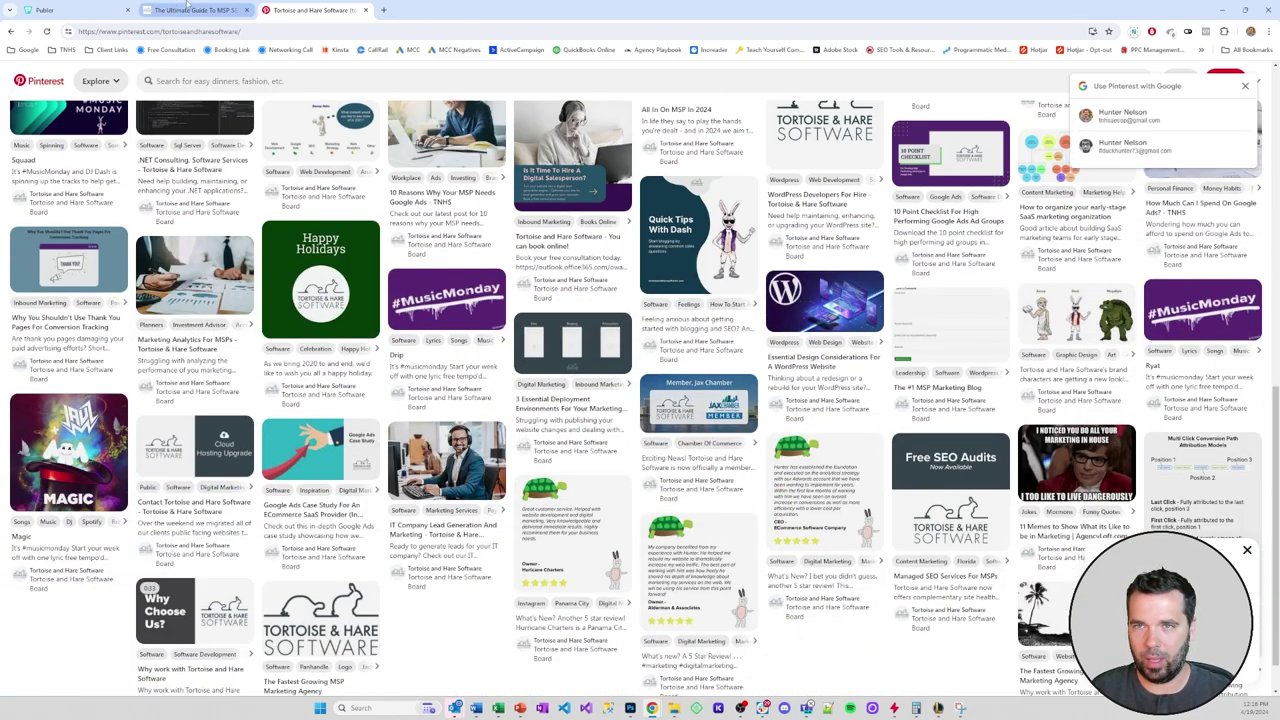
Step: Switch back to Publer and publish the Pinterest post about the MSP SEO guide
left_click(96, 9)
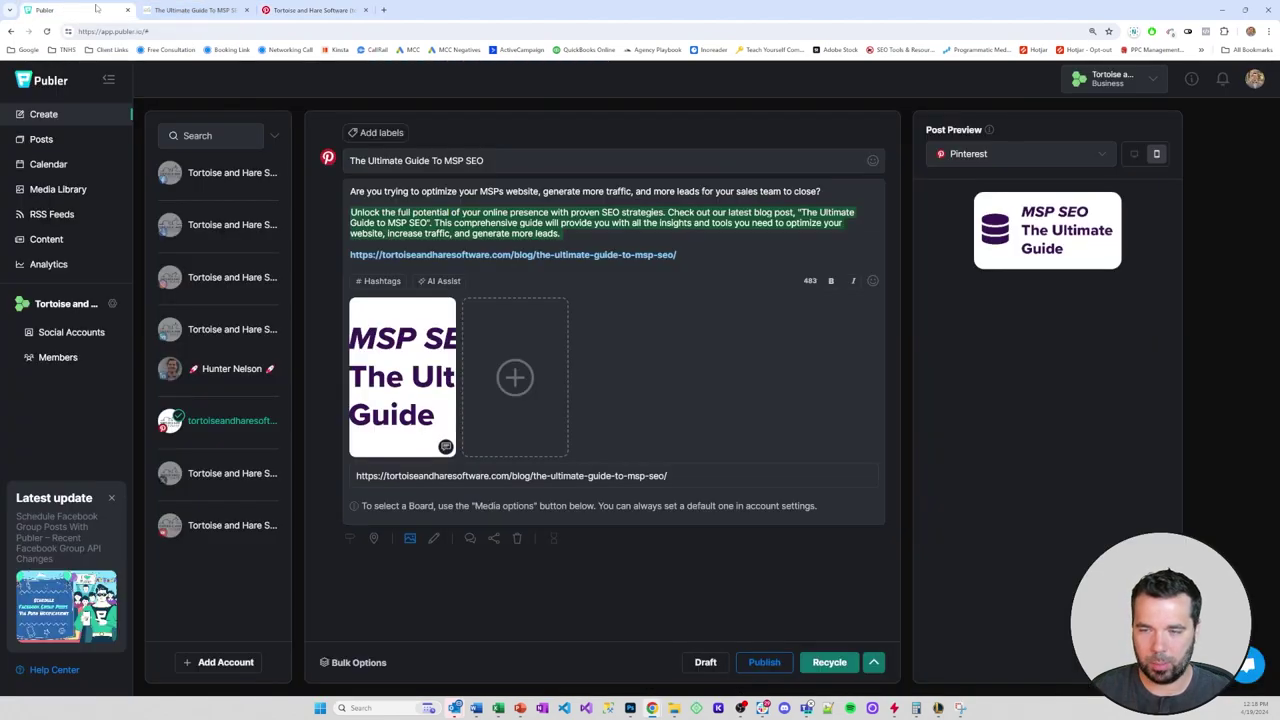
left_click(763, 662)
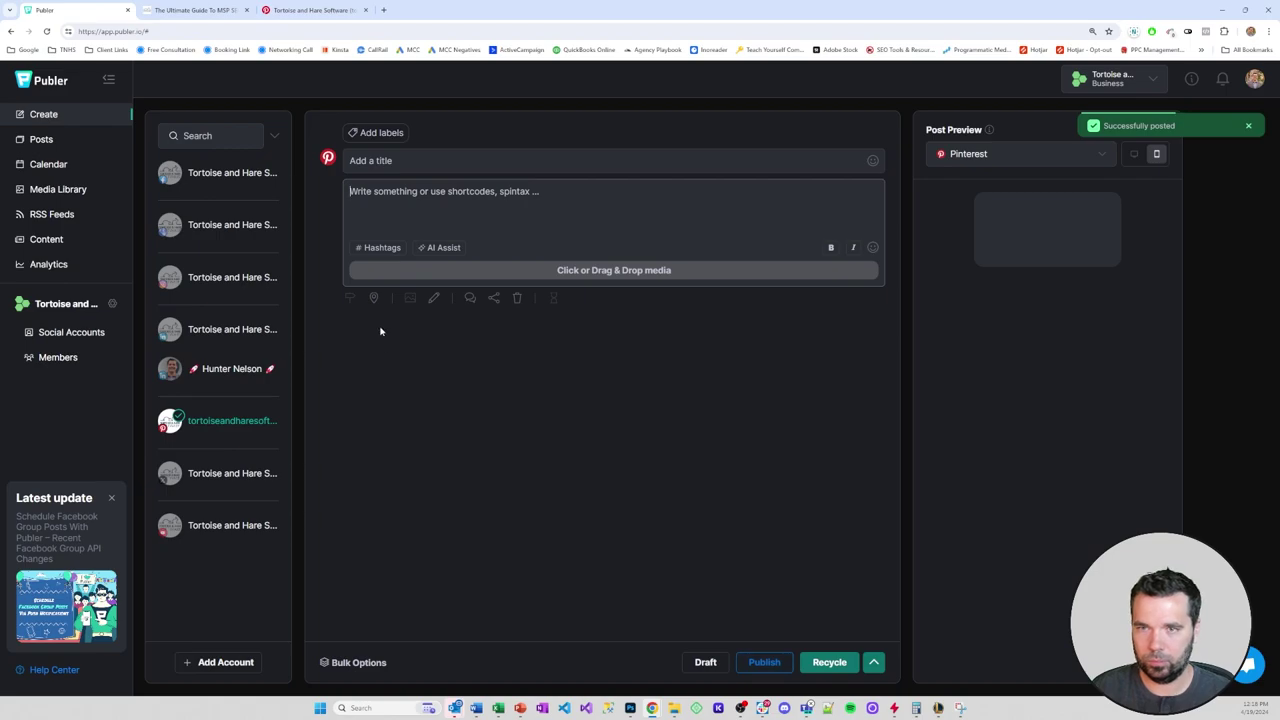
Step: Filter the posts to the Pinterest account's posted items and copy the MSP SEO guide post's title, body text and link
left_click(41, 139)
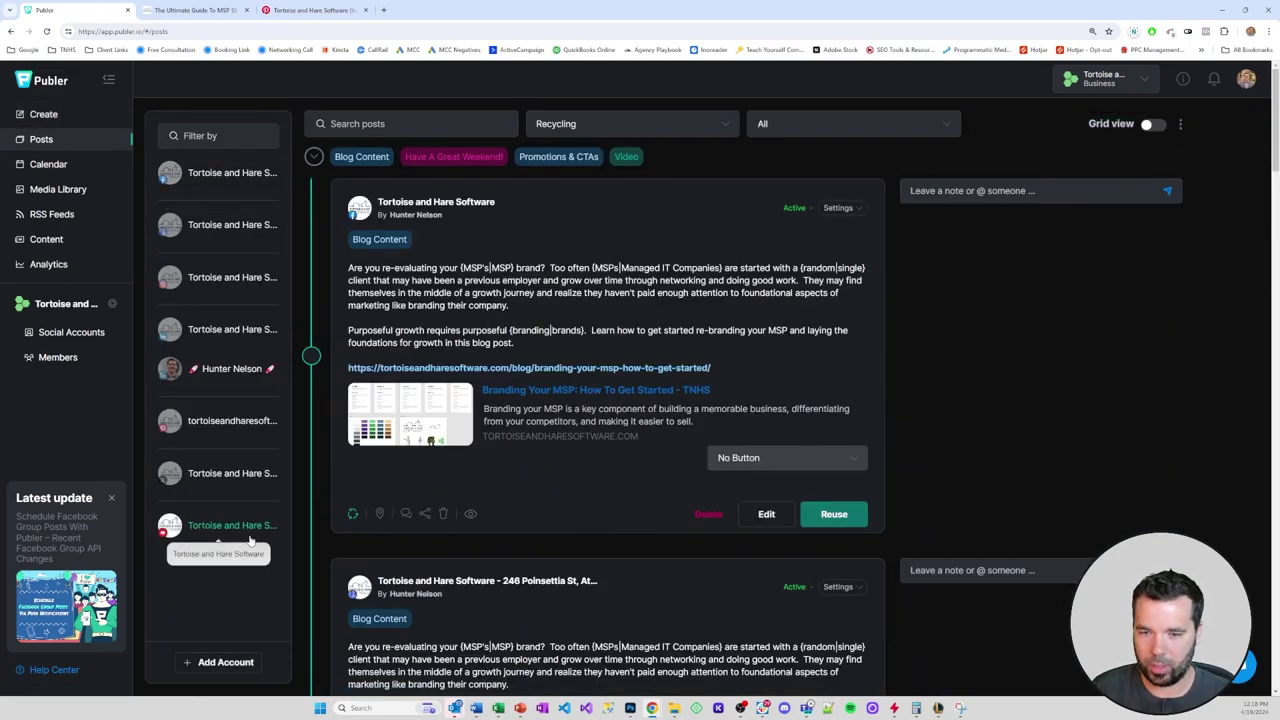
left_click(220, 424)
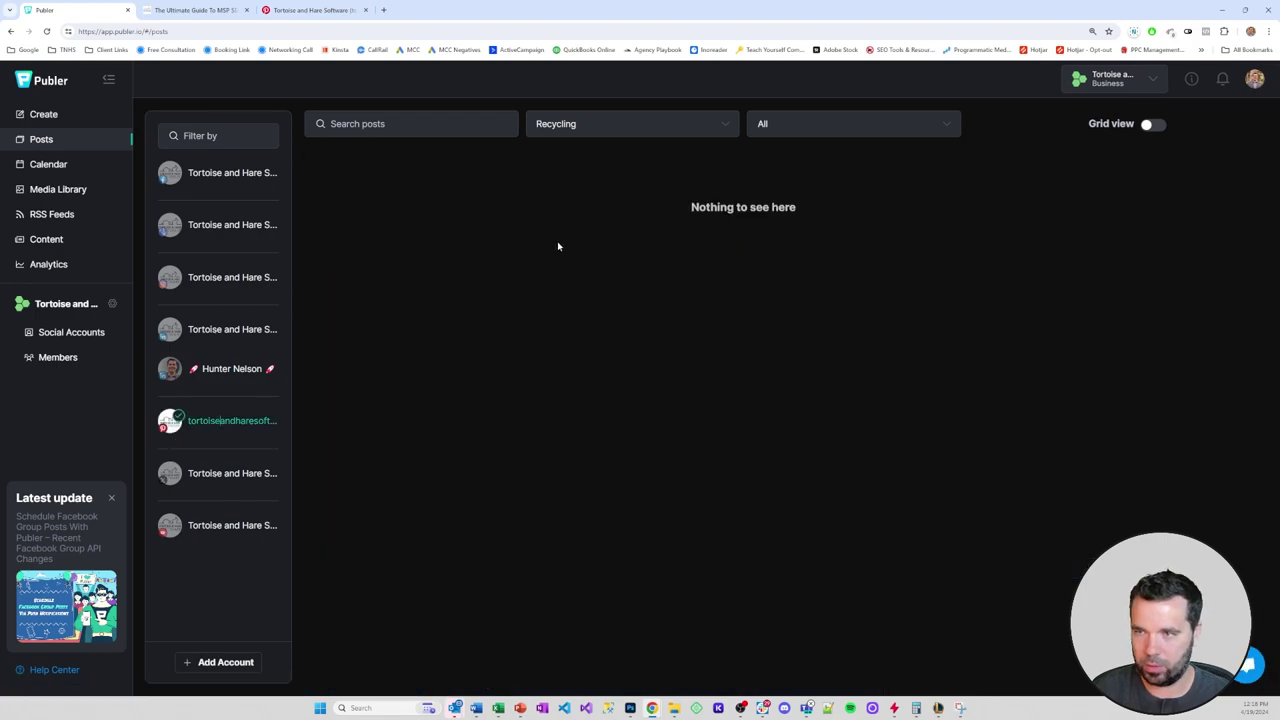
left_click(604, 127)
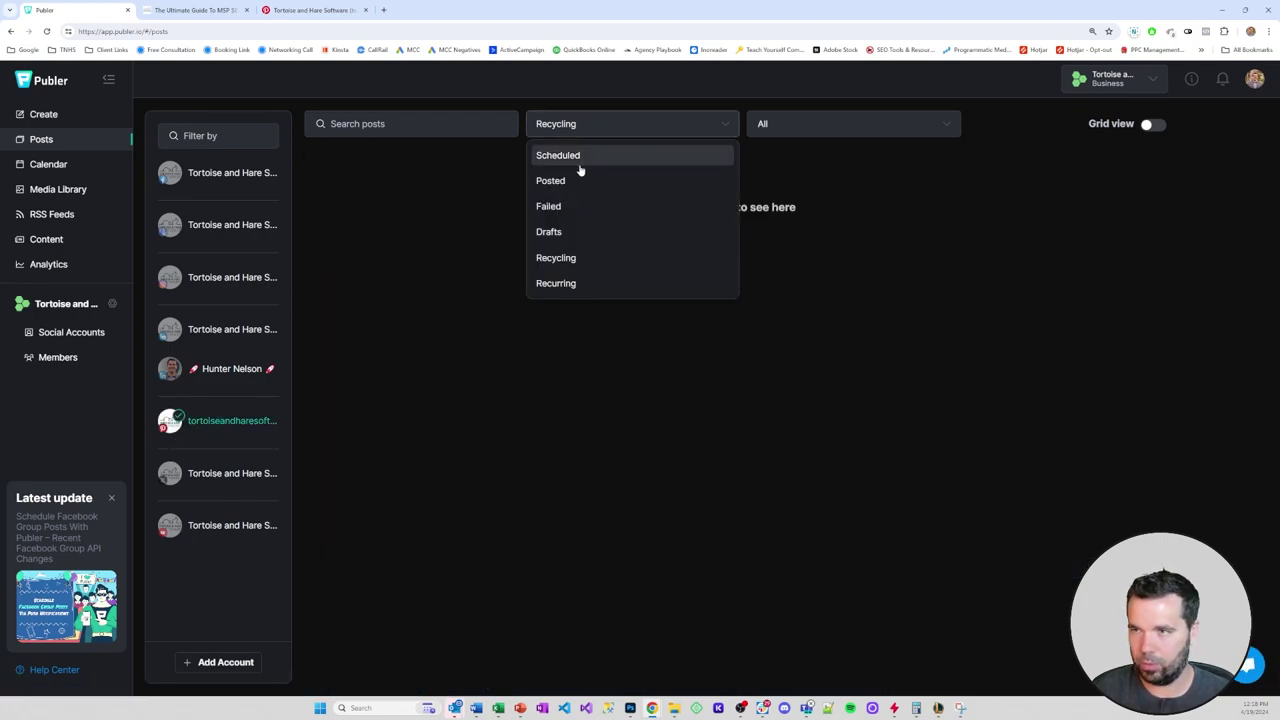
left_click(575, 180)
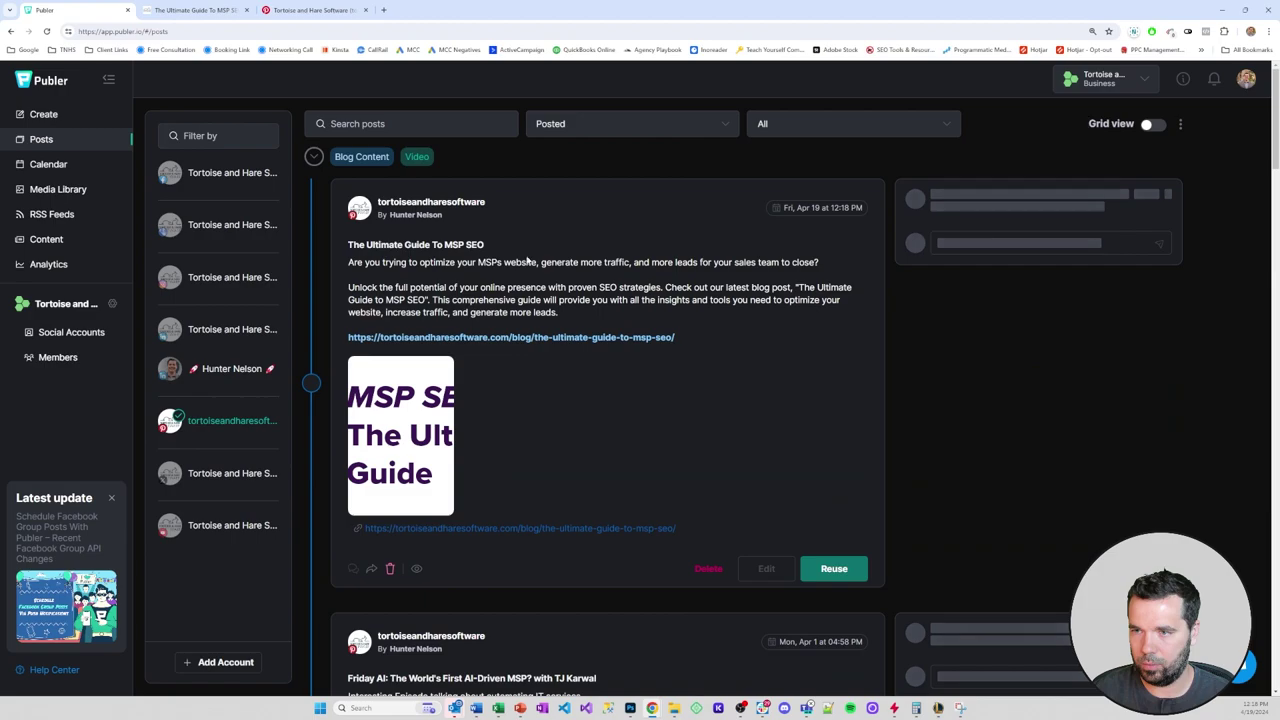
left_click_drag(645, 331, 348, 244)
right_click(352, 245)
left_click(388, 257)
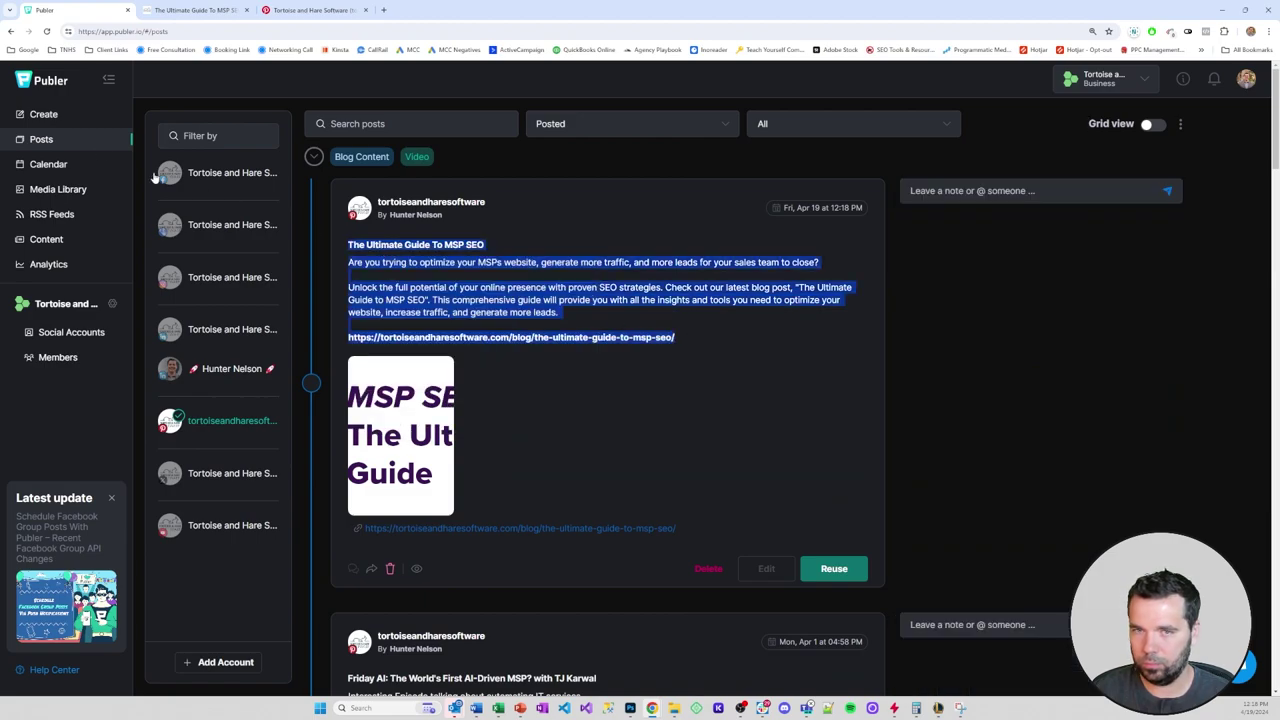
Step: Start a new post with the Pinterest account deselected and the company's Facebook, Google Business and LinkedIn accounts selected
left_click(58, 117)
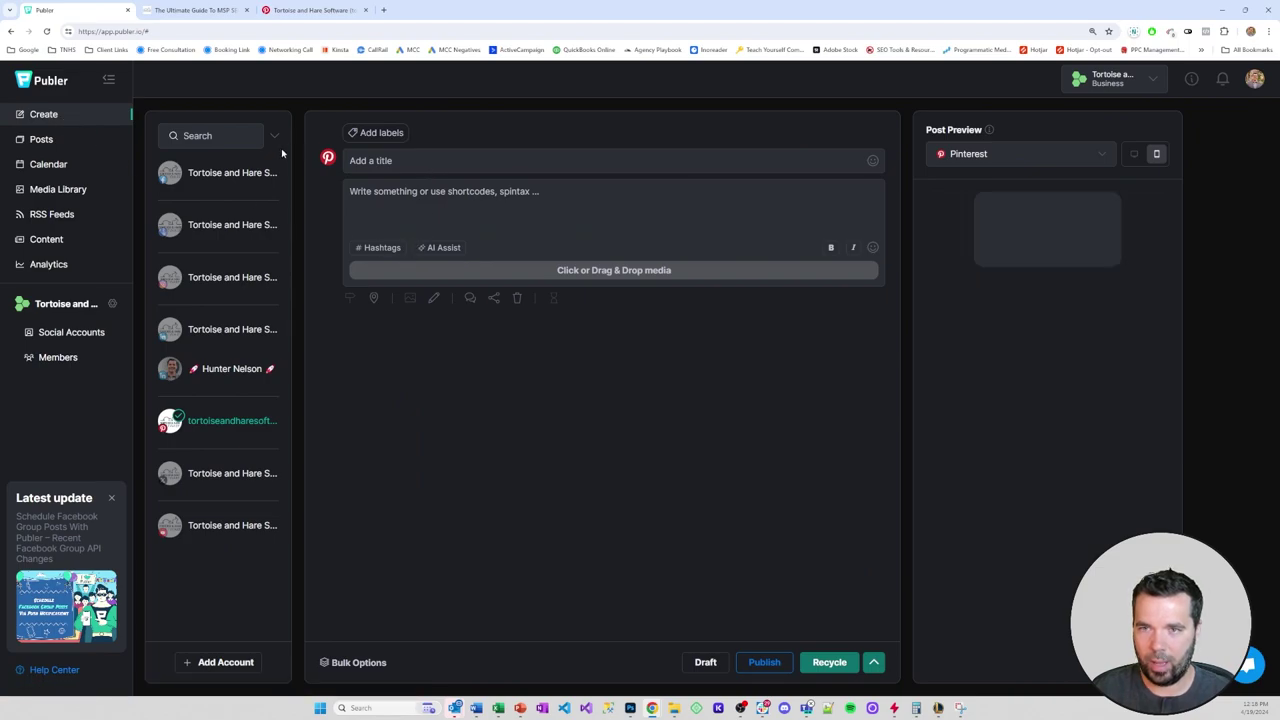
left_click(223, 440)
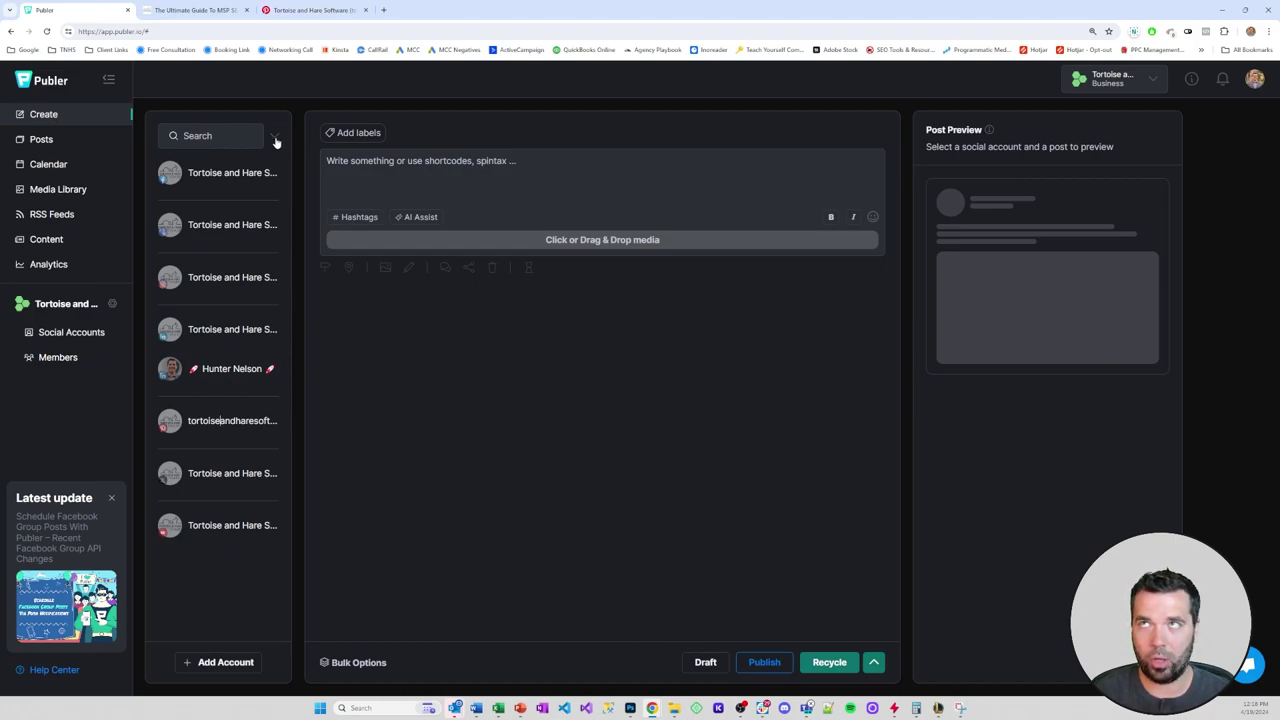
left_click(231, 174)
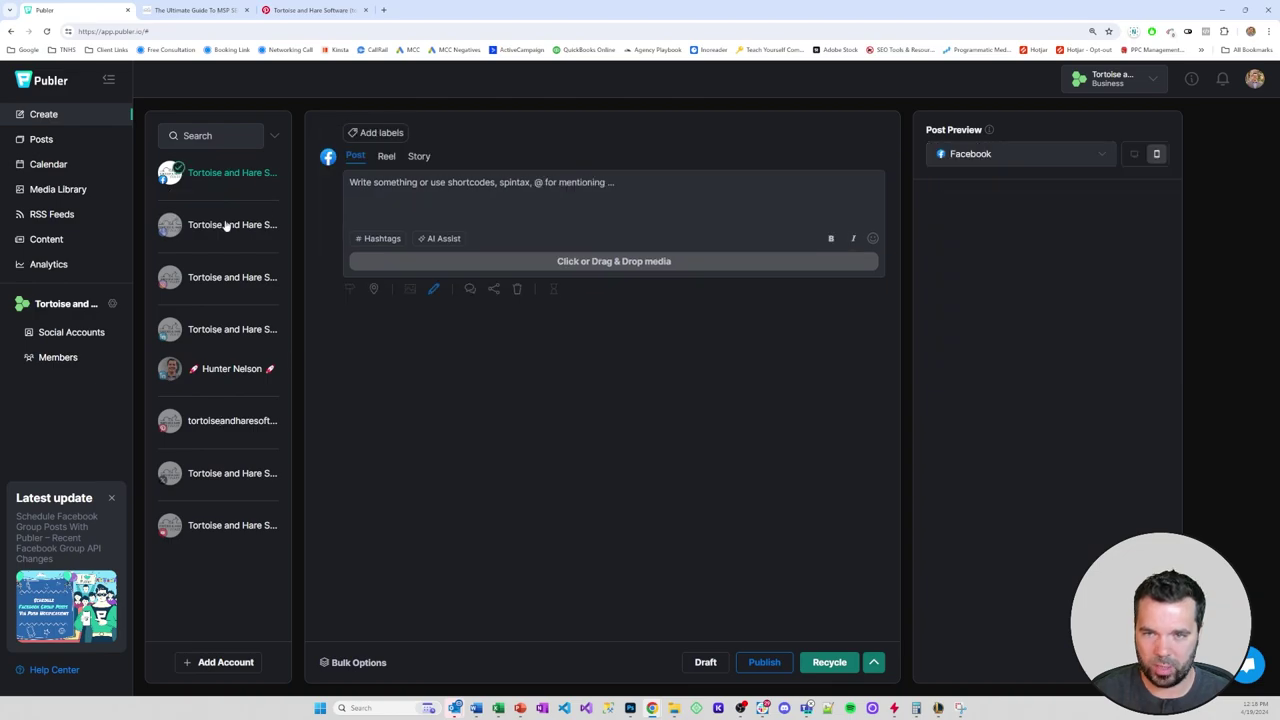
left_click(224, 234)
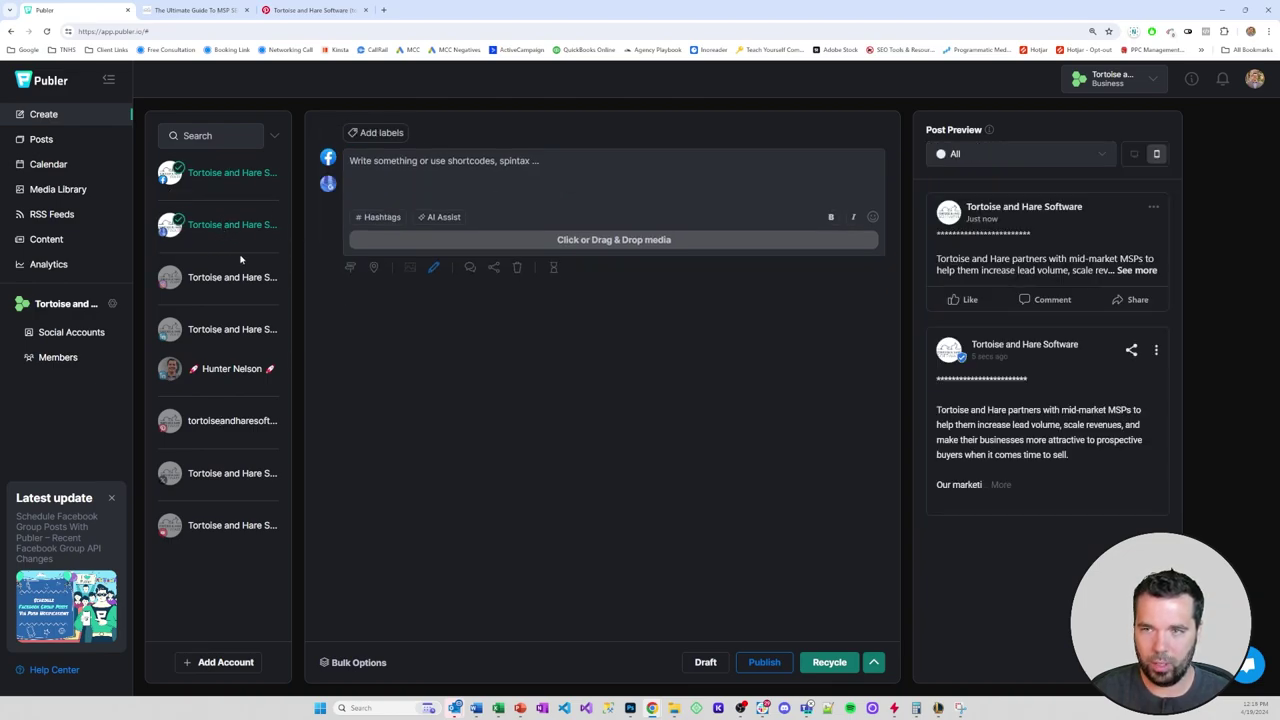
left_click(231, 333)
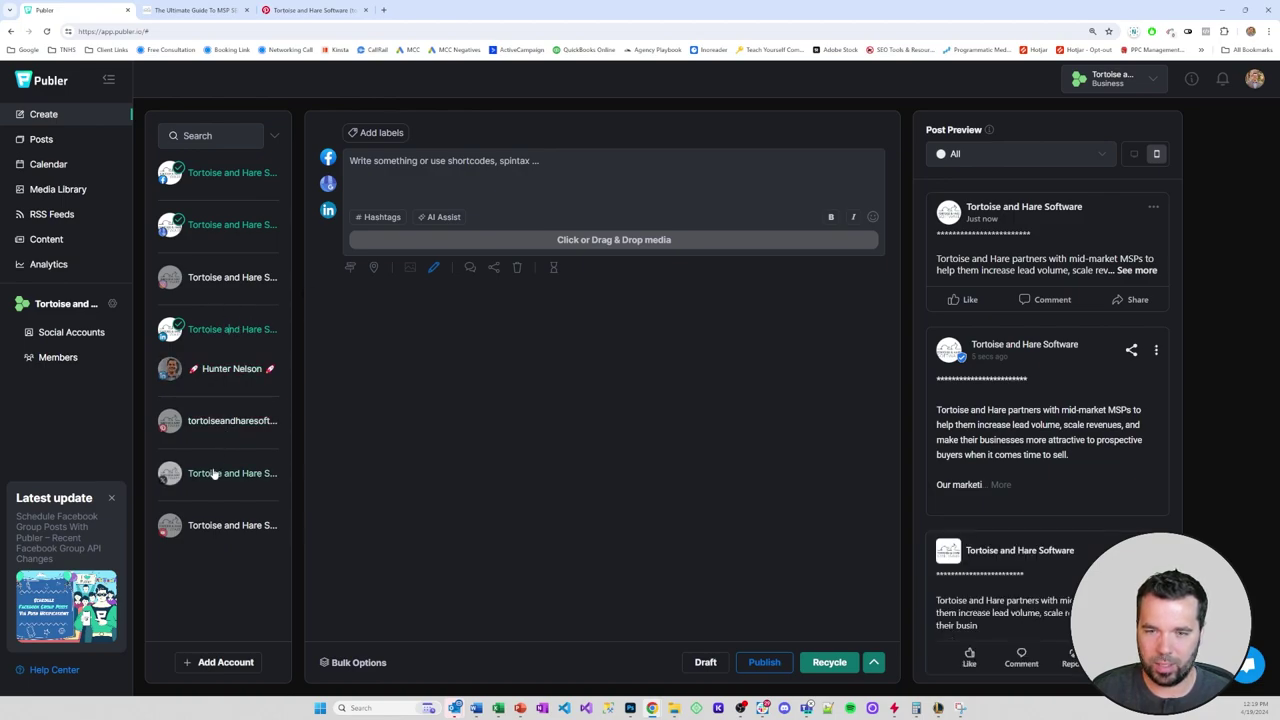
Step: Paste the copied MSP SEO guide text and link into the post body and remove the empty first line
left_click(418, 162)
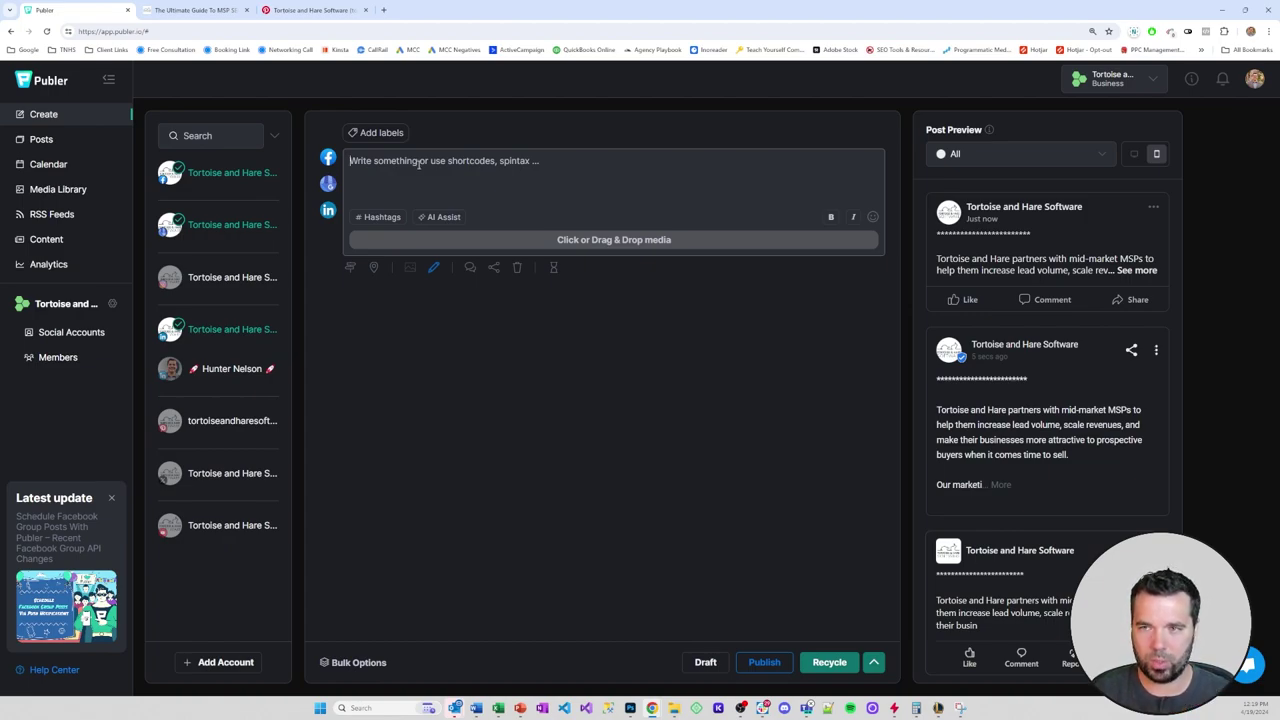
key("ctrl+v")
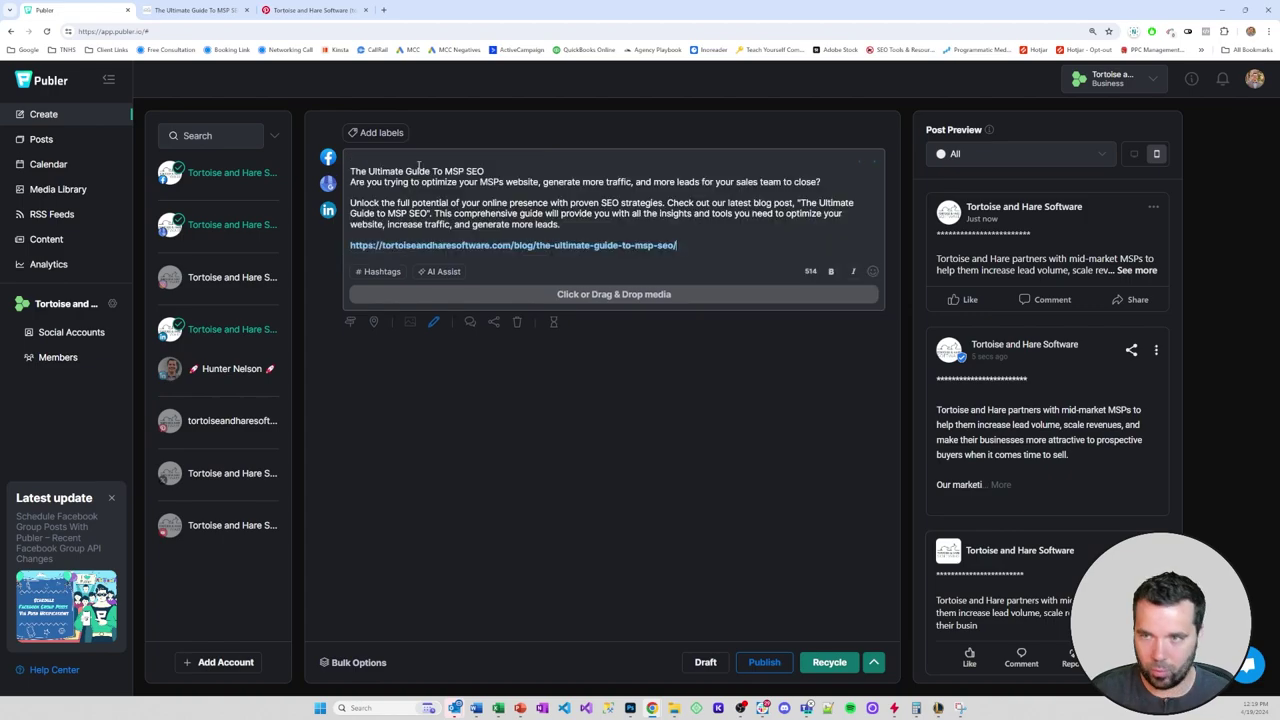
key("Delete")
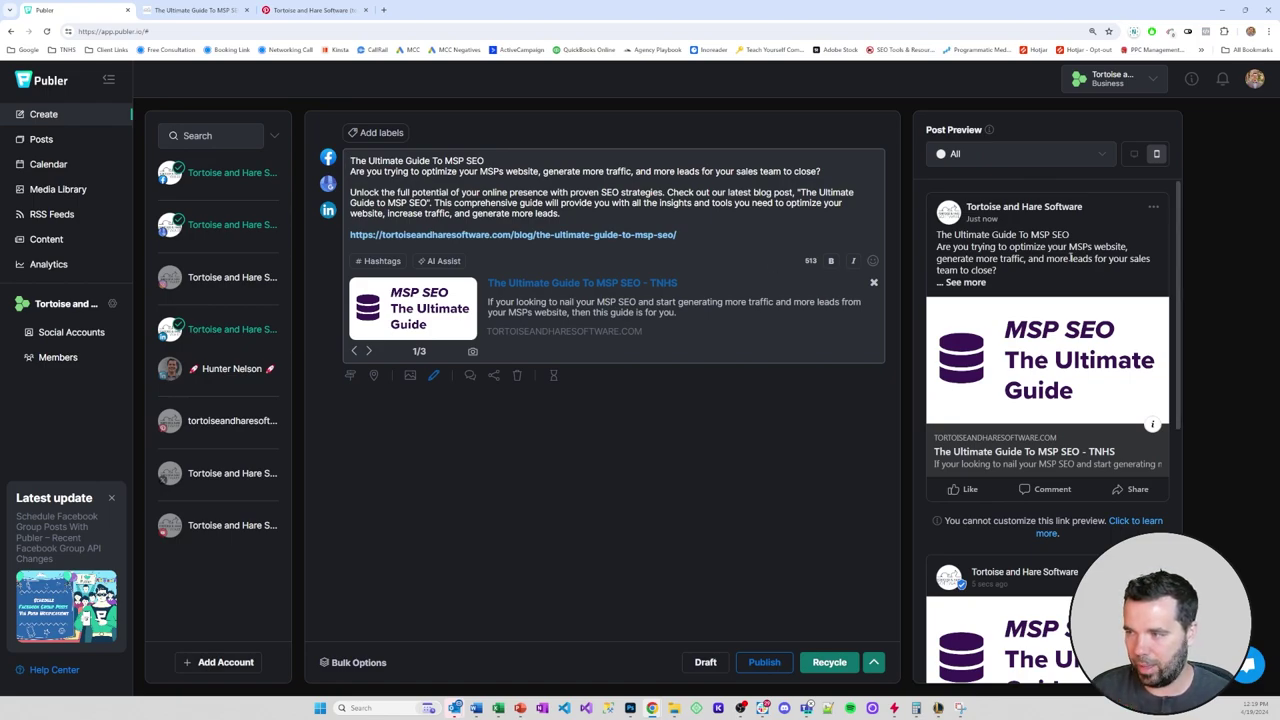
Step: Examine the Facebook, Google Business and LinkedIn previews, expanding the Google Business and LinkedIn texts to read the appended company signature and hashtags
scroll(1043, 257, "down", 5)
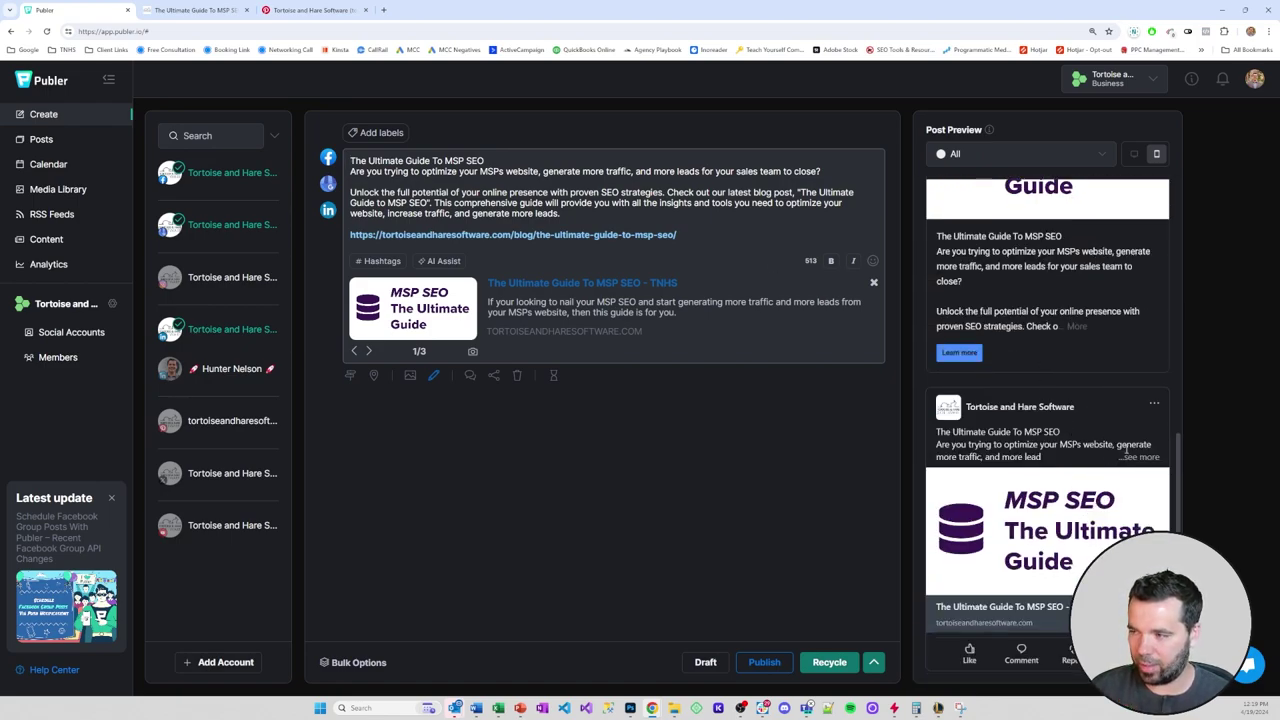
left_click(1143, 456)
scroll(1054, 456, "down", 2)
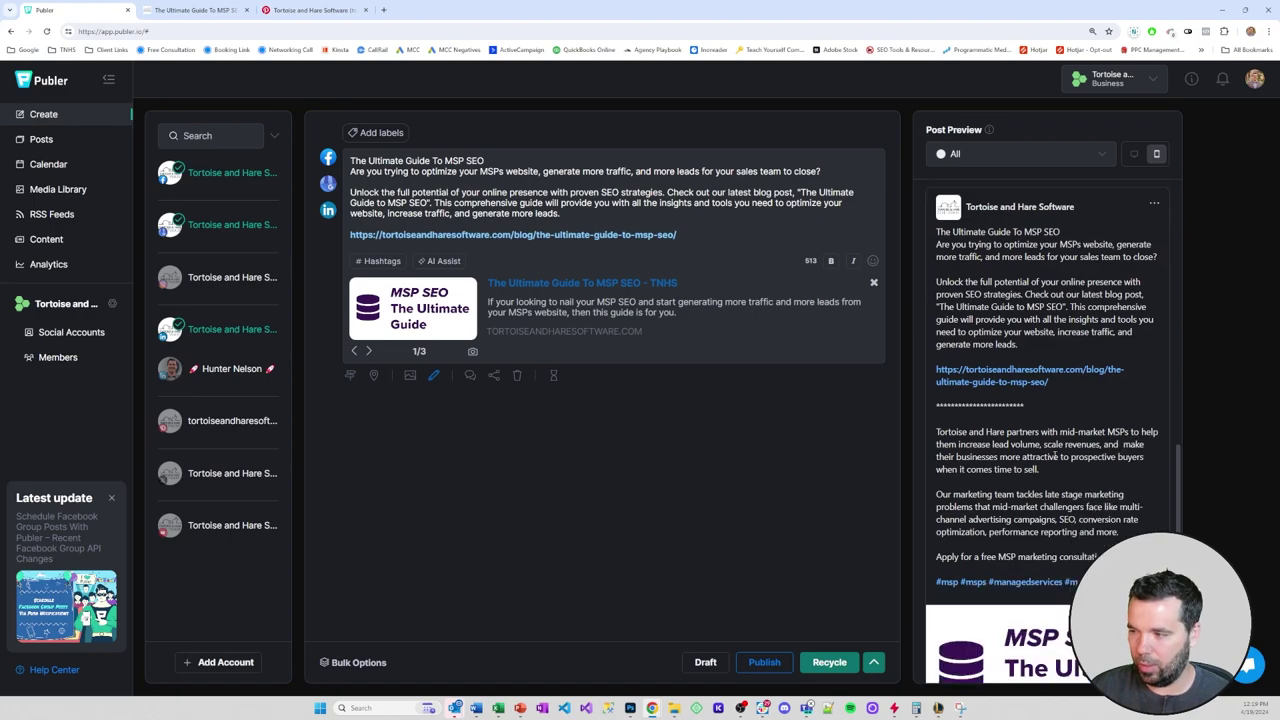
left_click_drag(936, 402, 1100, 560)
left_click(1037, 469)
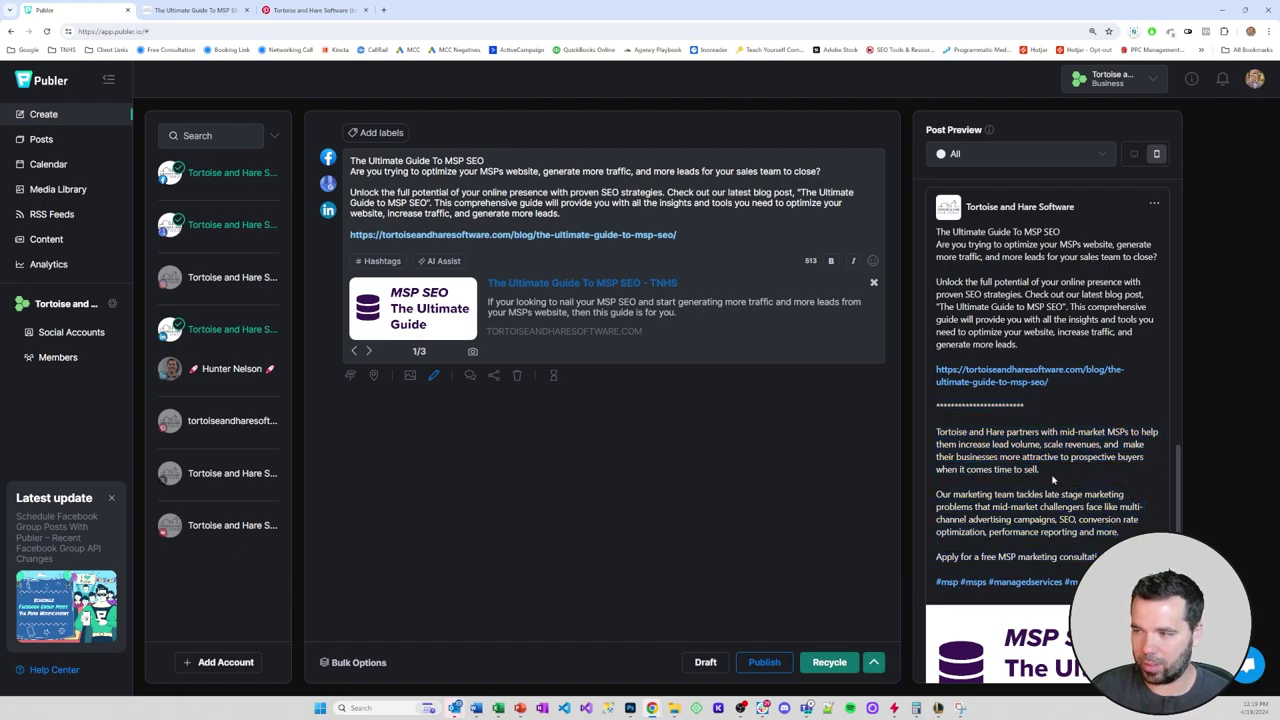
scroll(1052, 480, "down", 5)
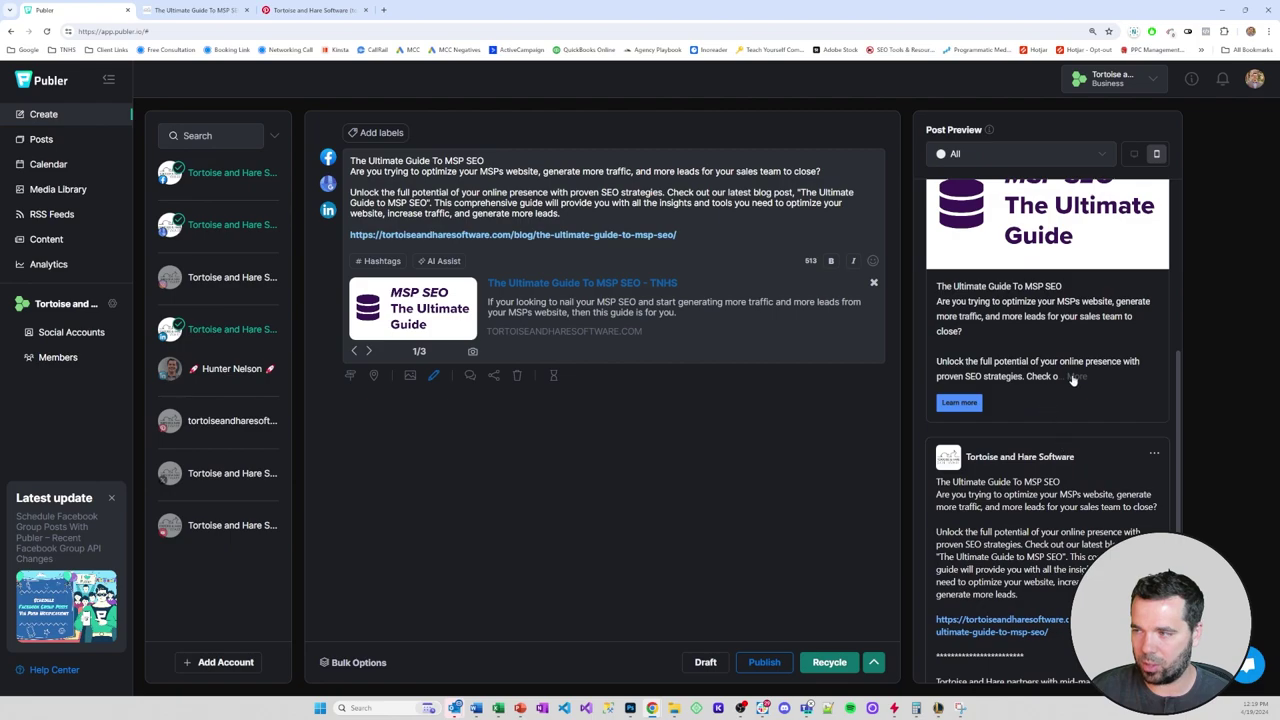
left_click(1072, 377)
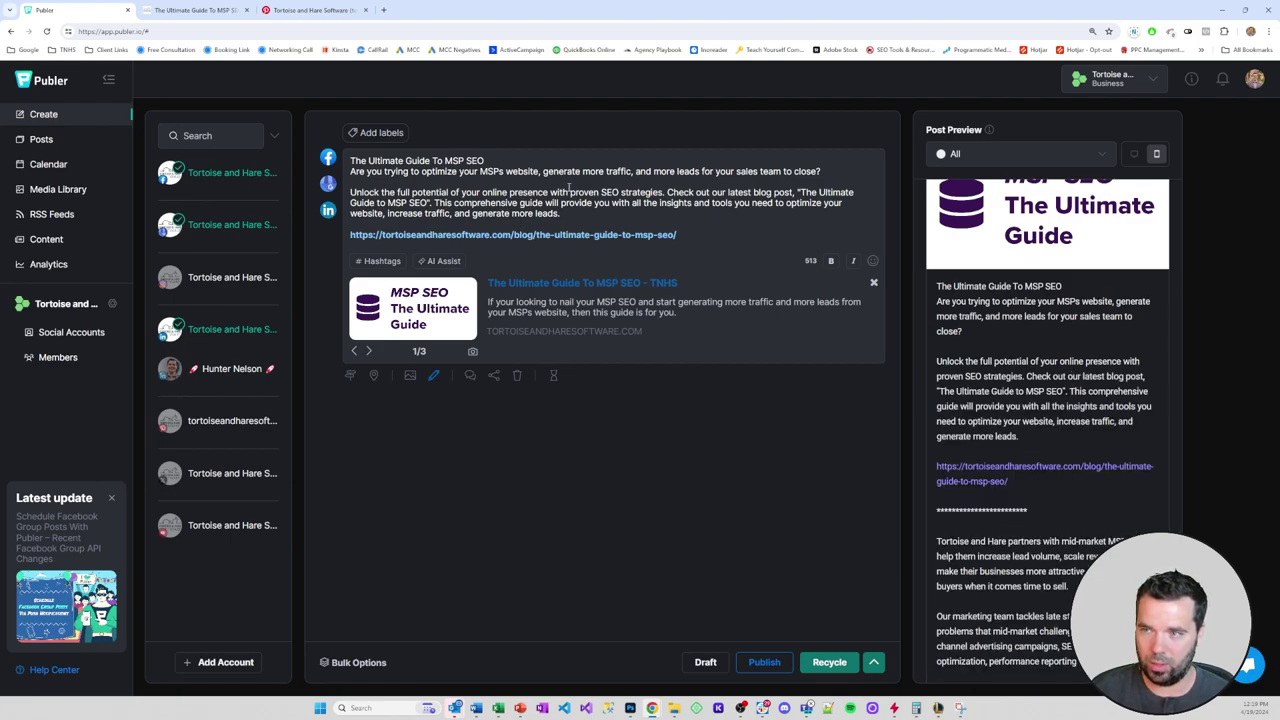
scroll(1025, 409, "down", 2)
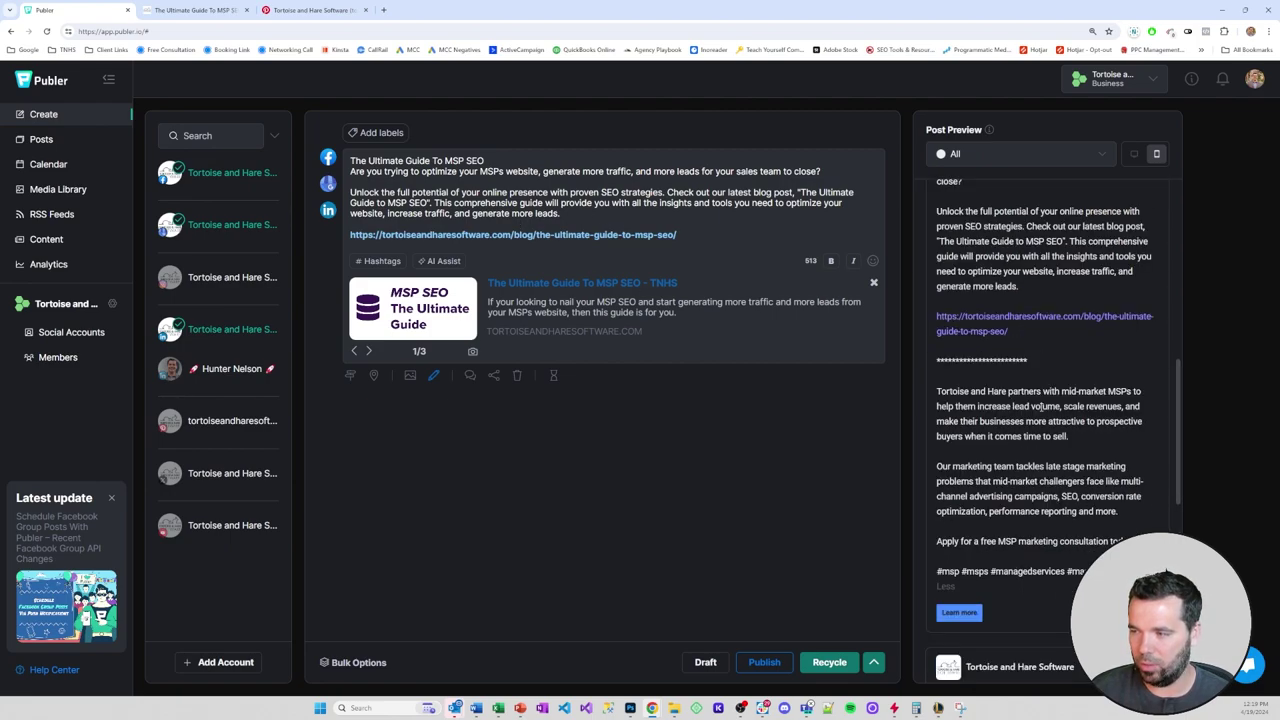
scroll(1030, 409, "up", 3)
scroll(1040, 408, "up", 1)
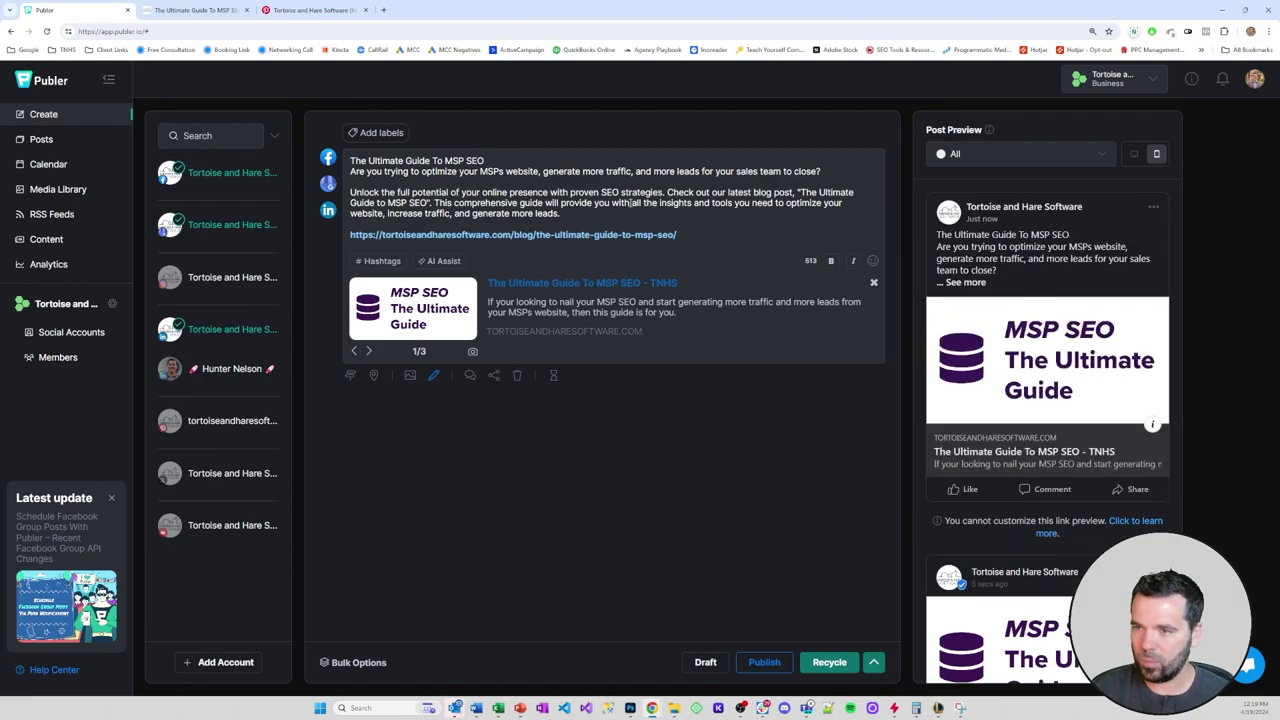
left_click(388, 161)
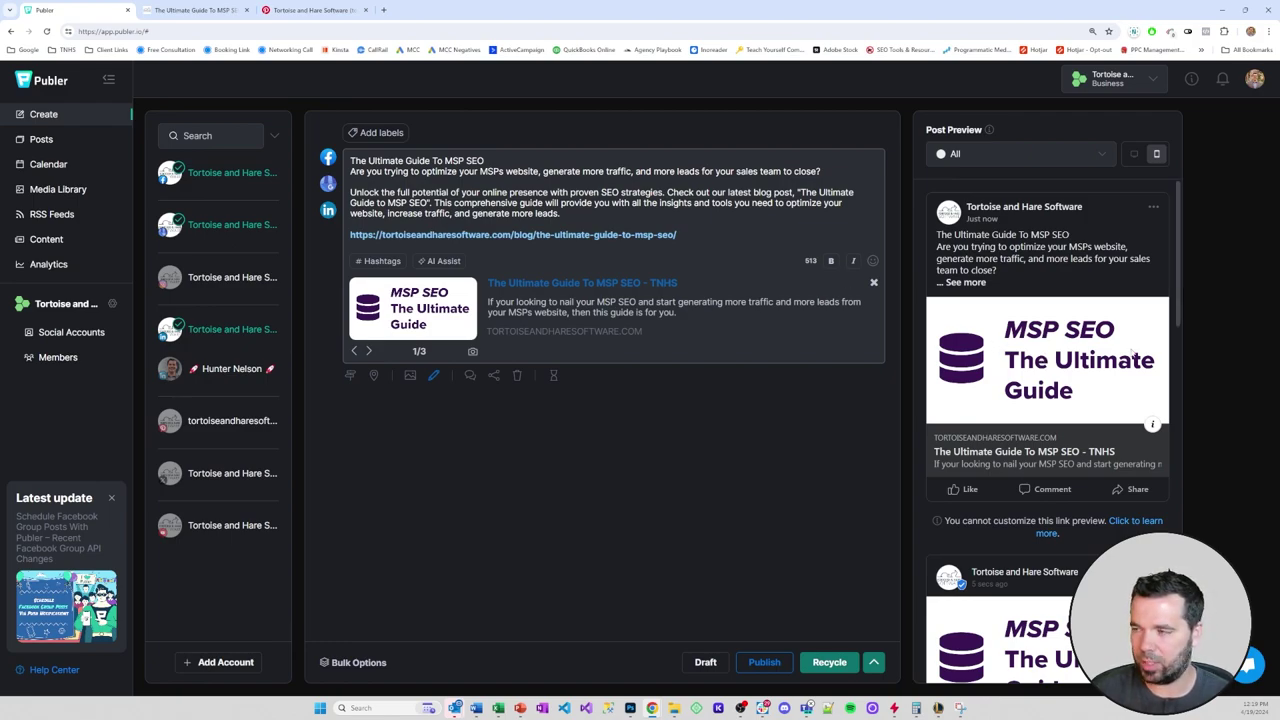
scroll(1064, 371, "down", 10)
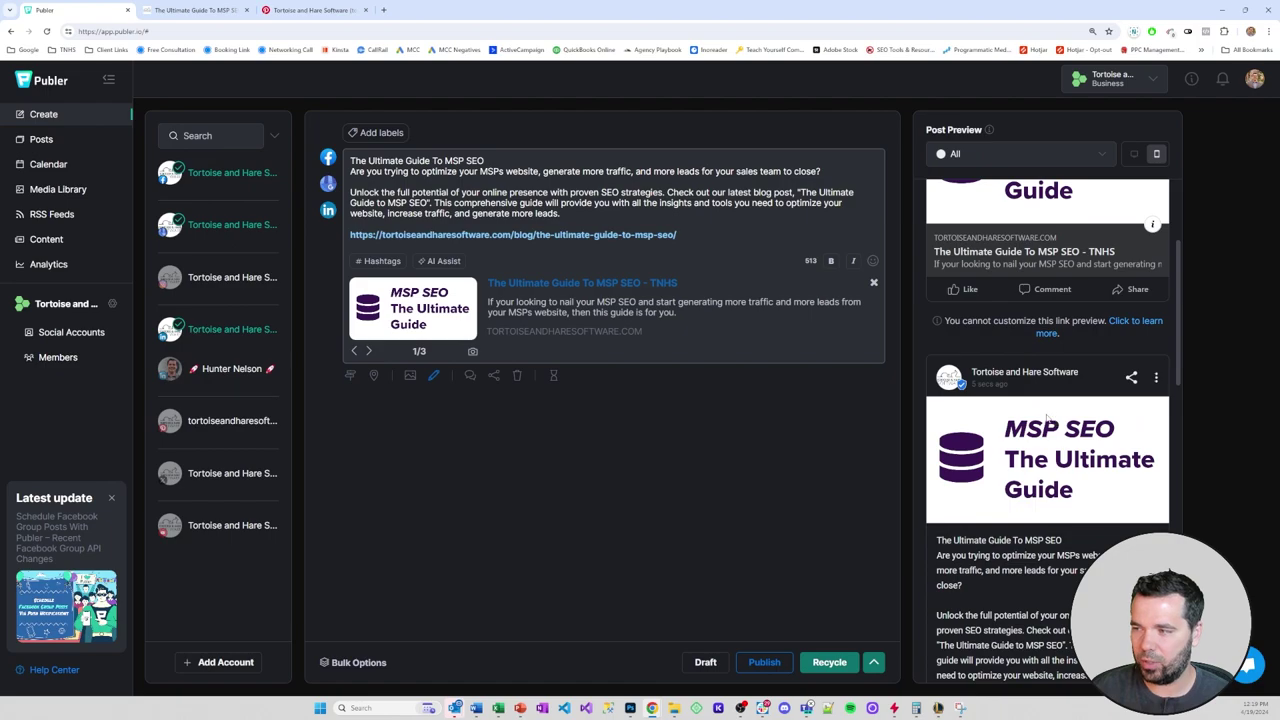
scroll(1030, 440, "down", 4)
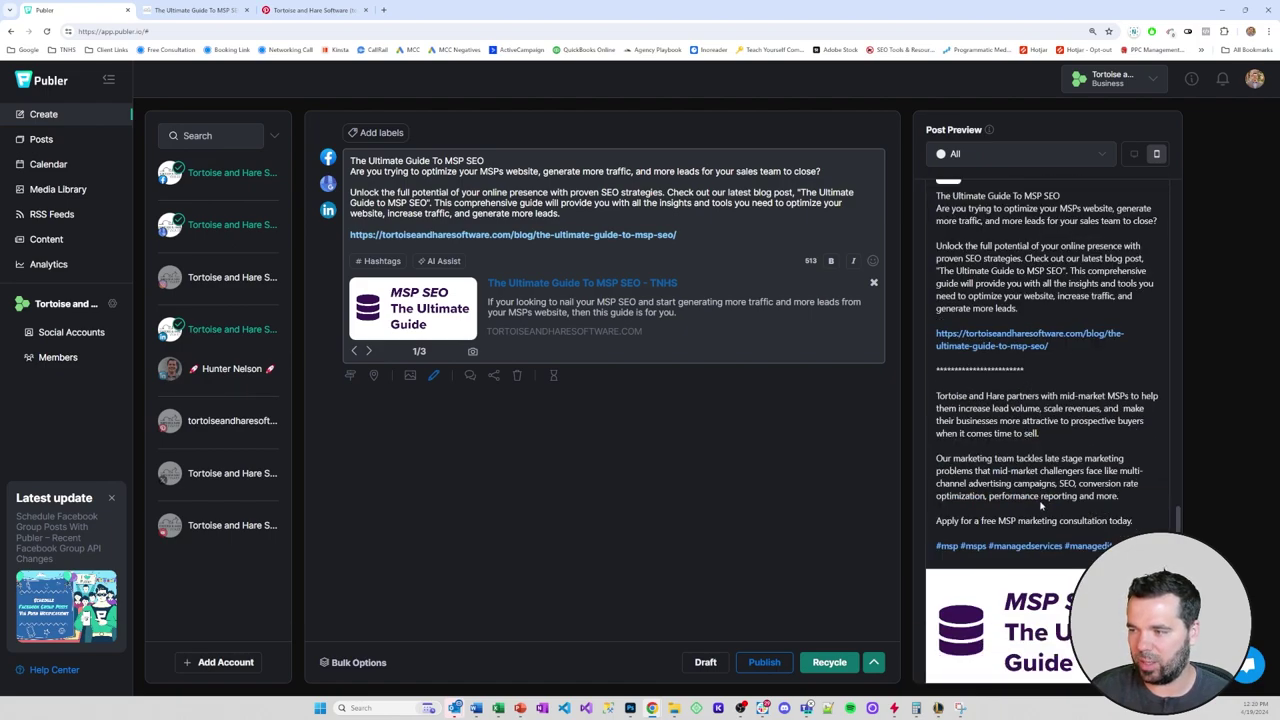
scroll(1040, 503, "up", 15)
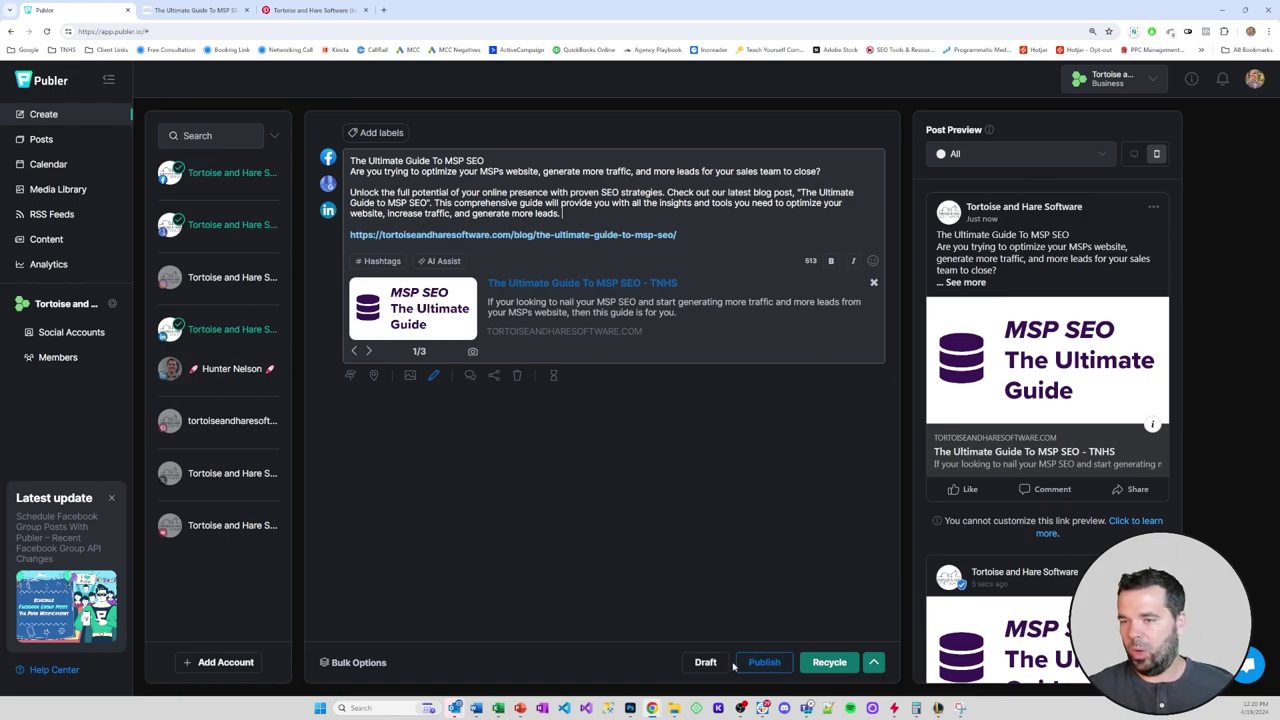
Step: Add the existing Blog Content label to the post and save it
left_click(829, 662)
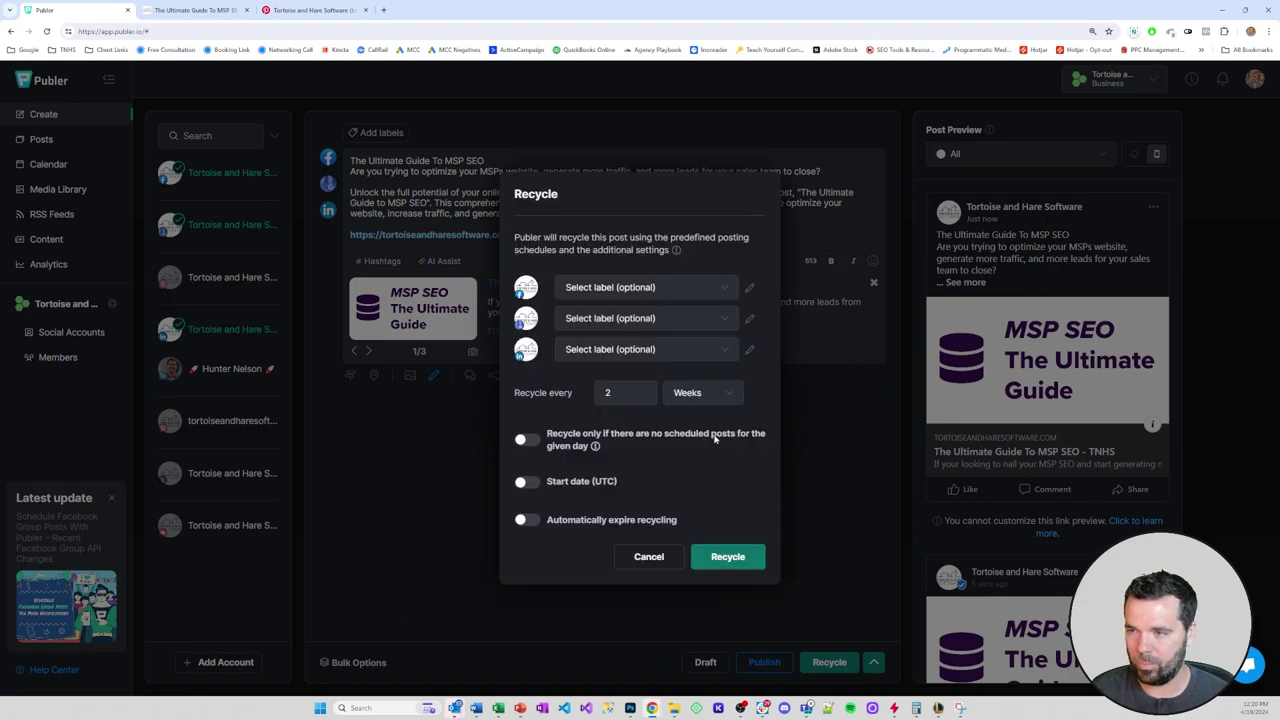
left_click(655, 556)
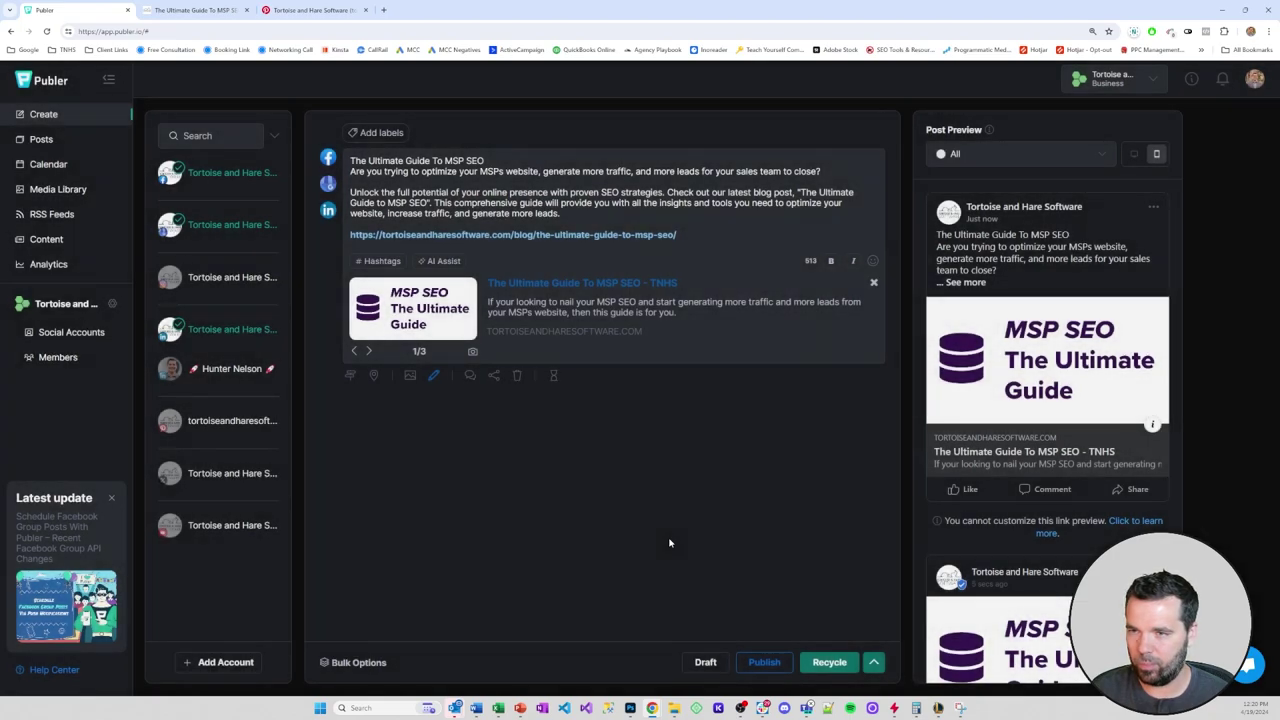
left_click(376, 133)
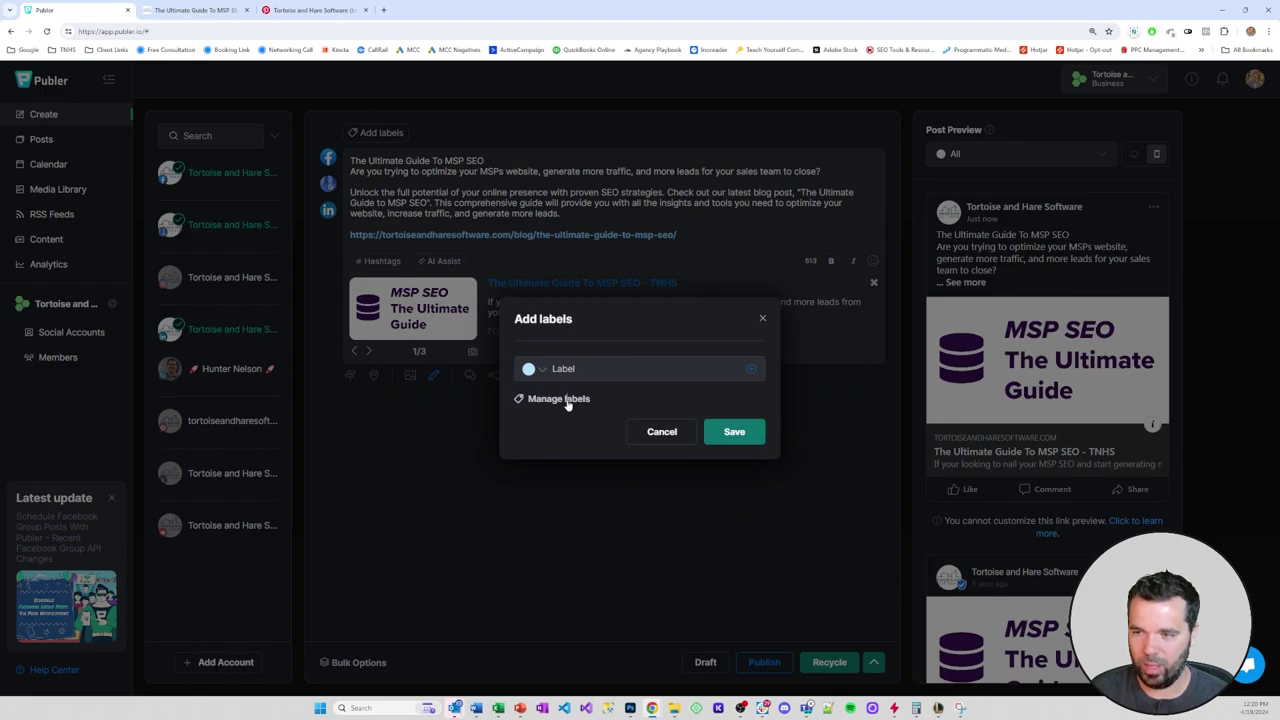
left_click(567, 400)
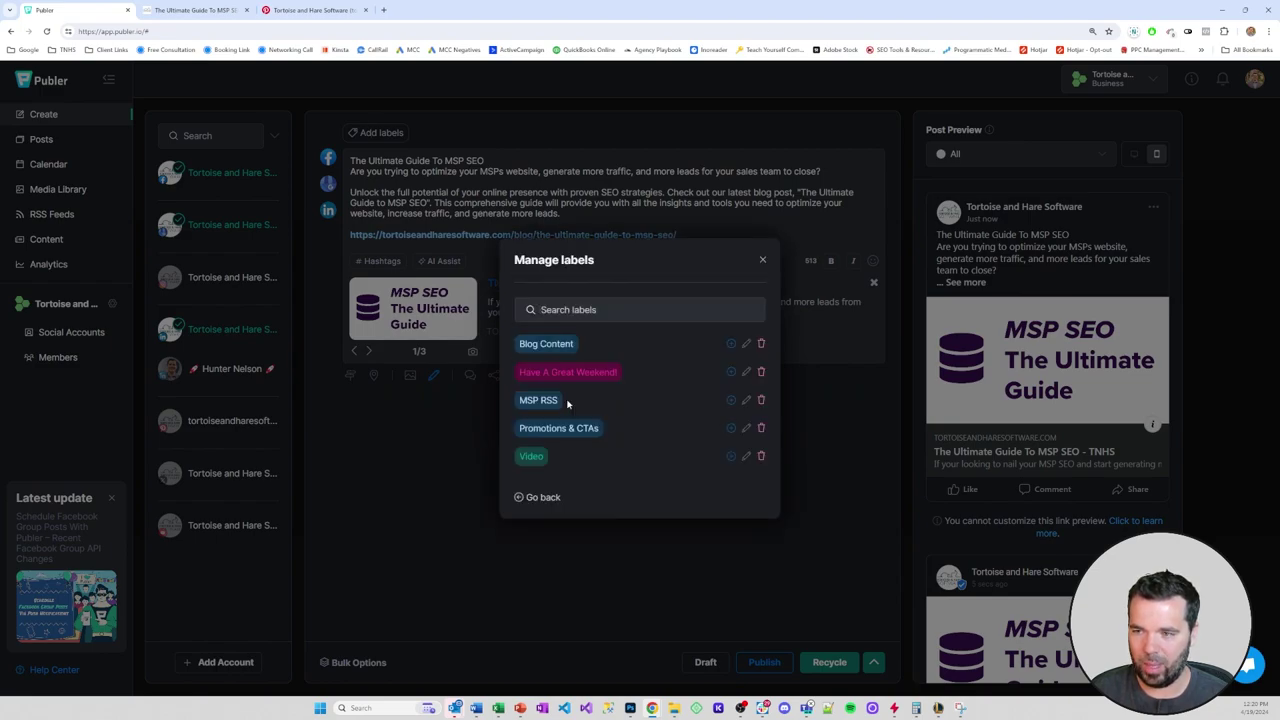
left_click(731, 344)
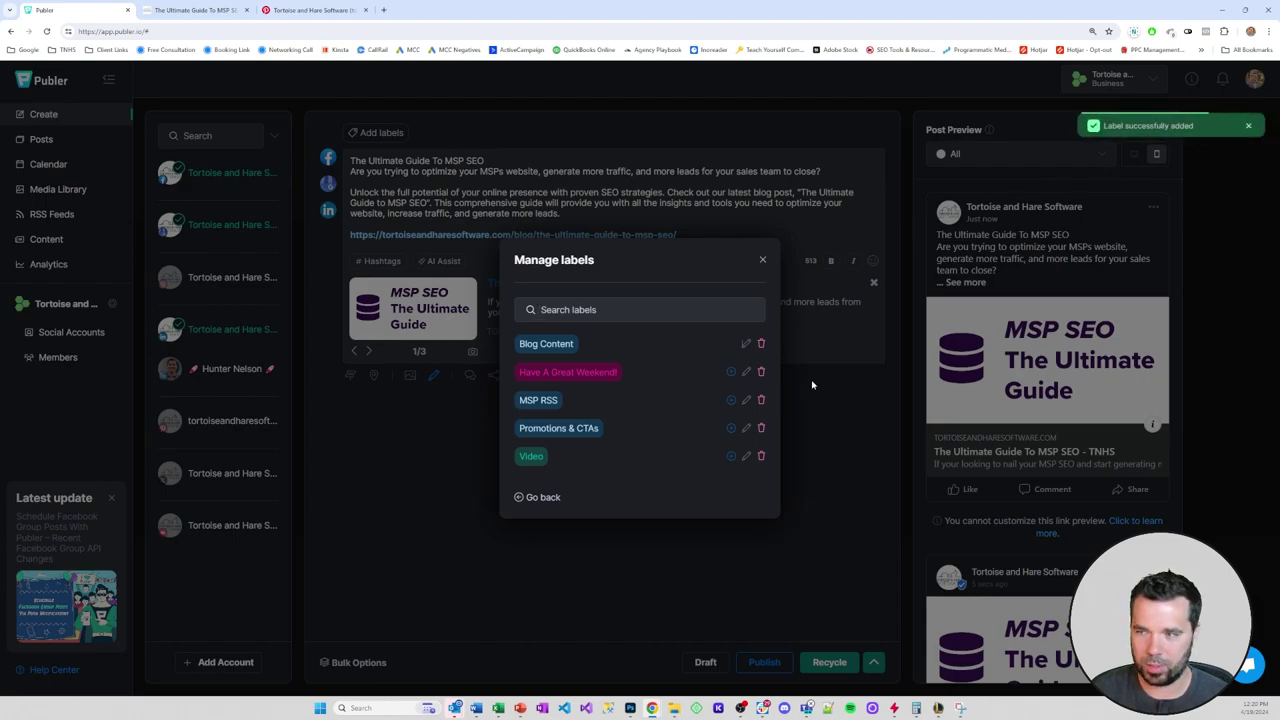
left_click(533, 497)
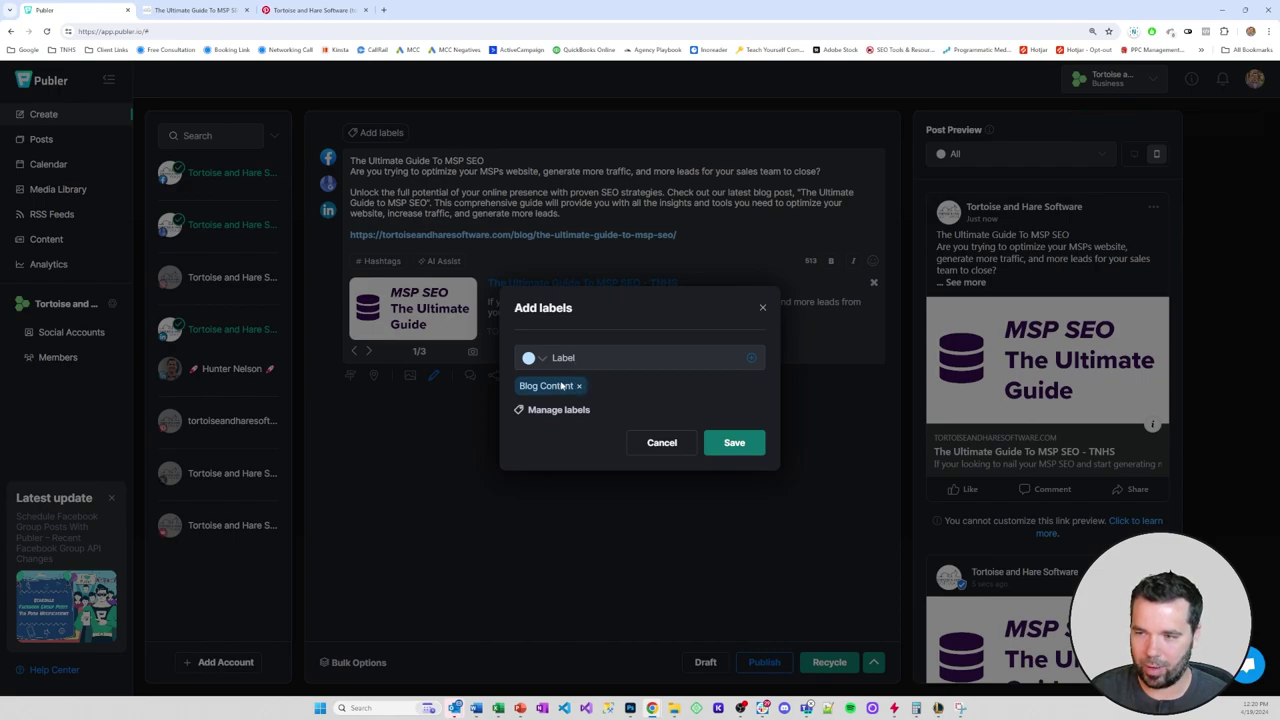
left_click(735, 445)
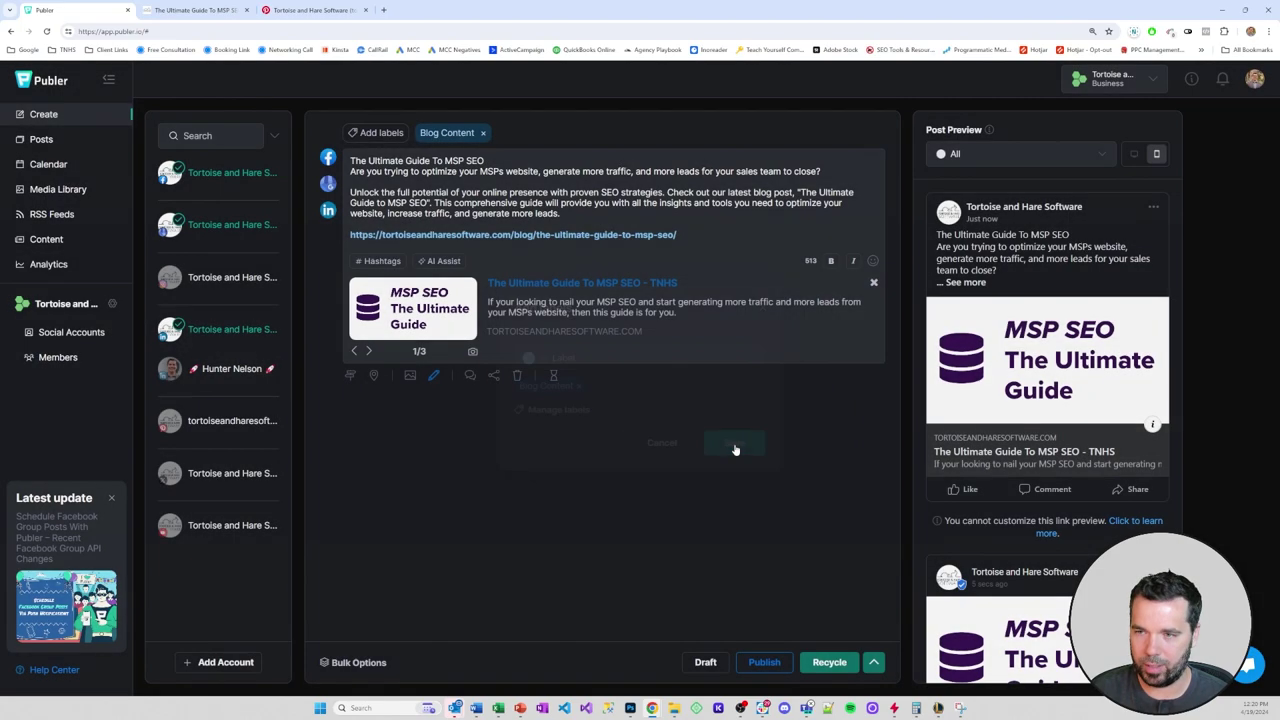
Step: Recycle the post every 3 months under the Blog Content label, only if there are no scheduled posts for the given day
left_click(827, 663)
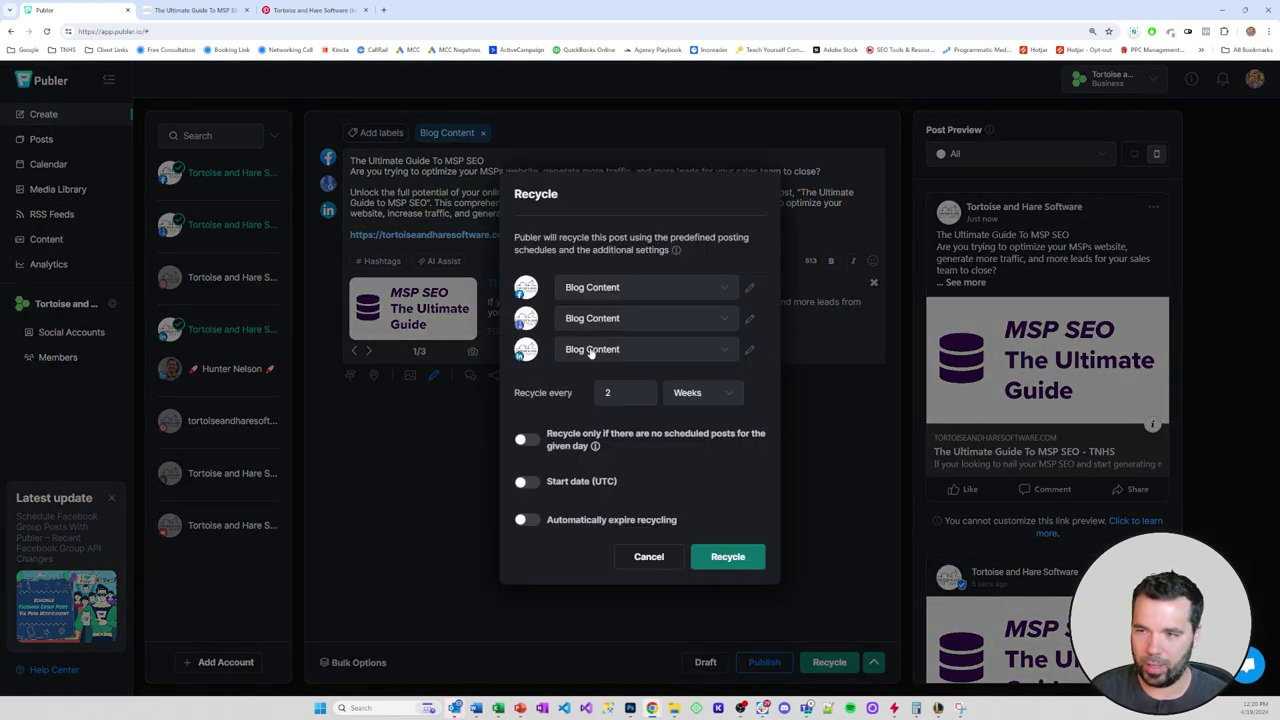
left_click(642, 389)
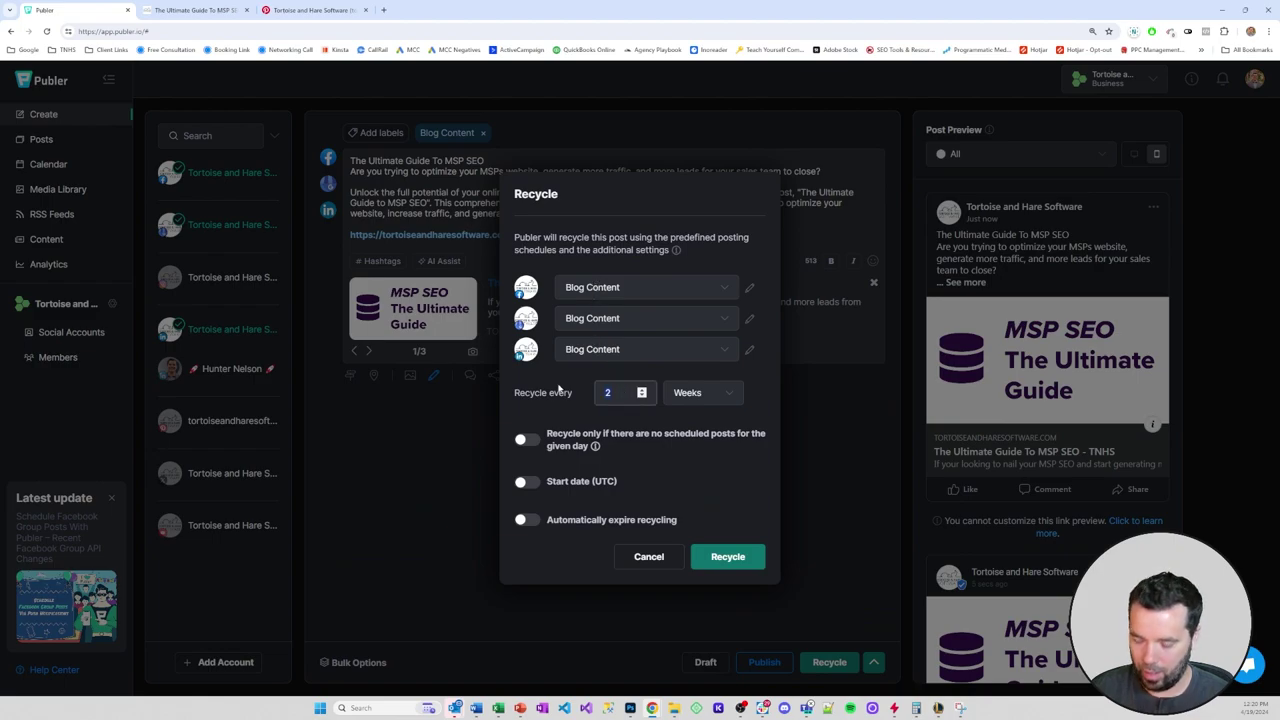
left_click(700, 399)
left_click(702, 450)
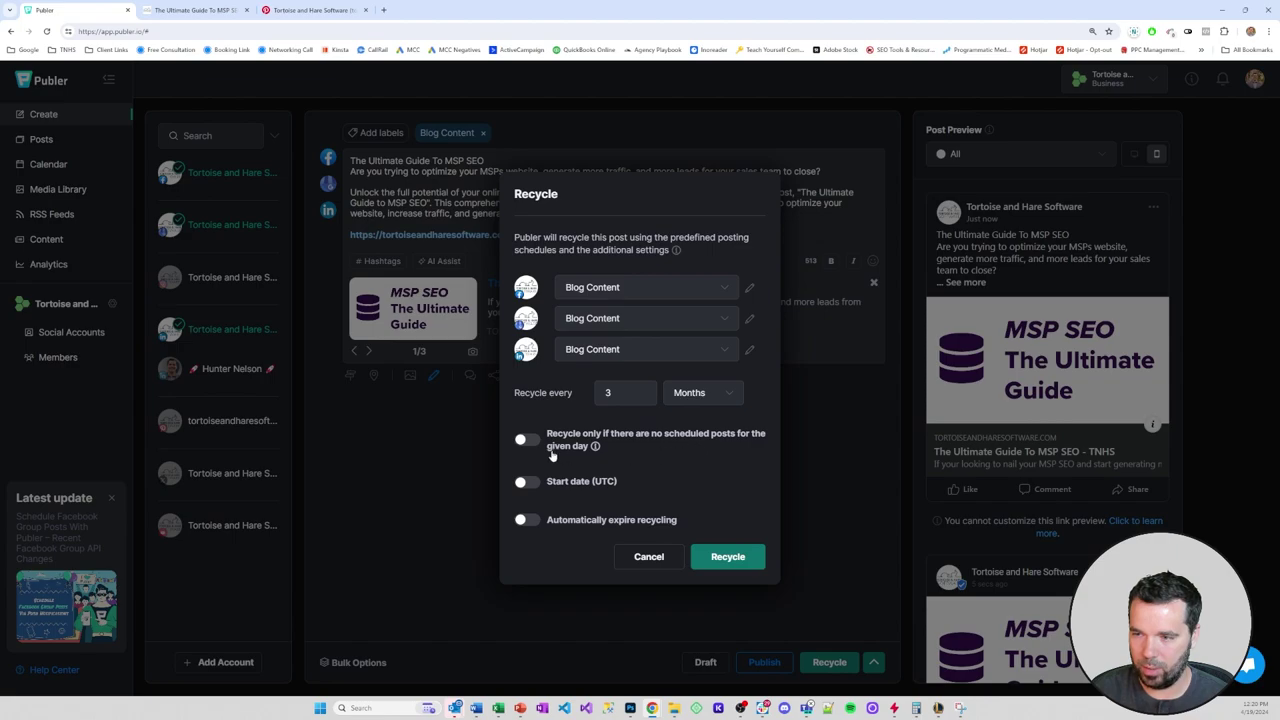
left_click(526, 440)
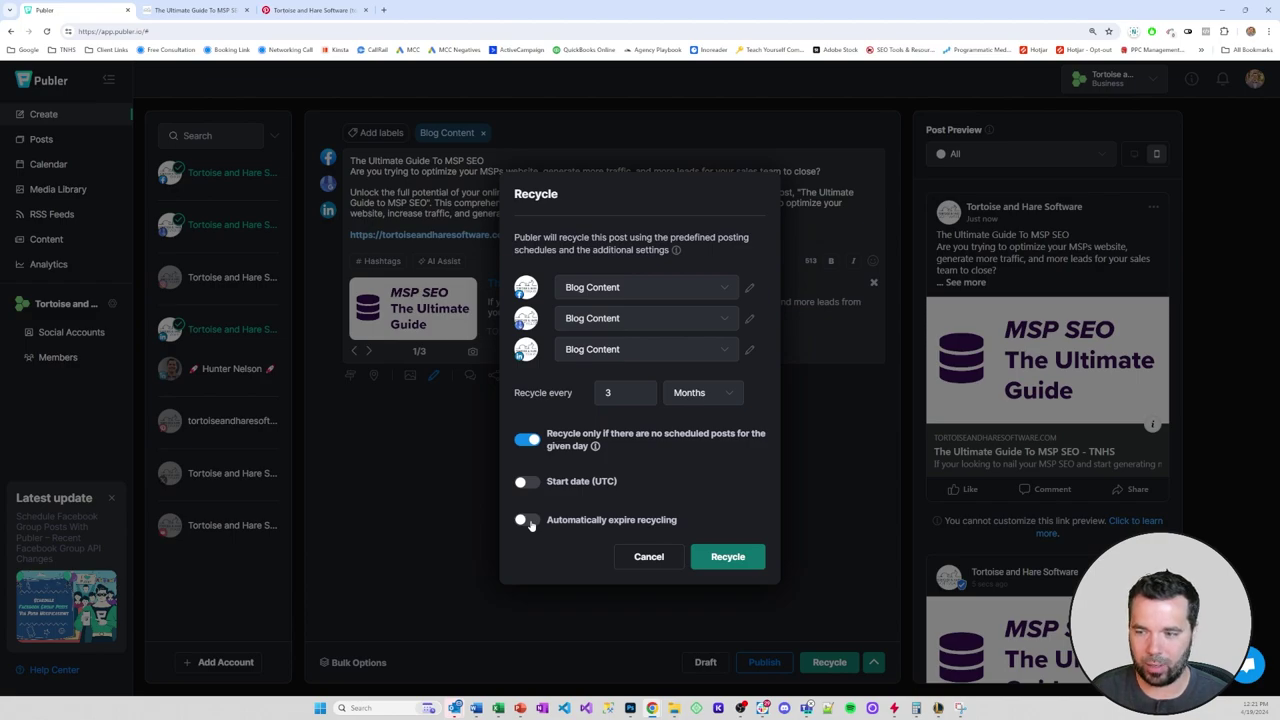
left_click(728, 557)
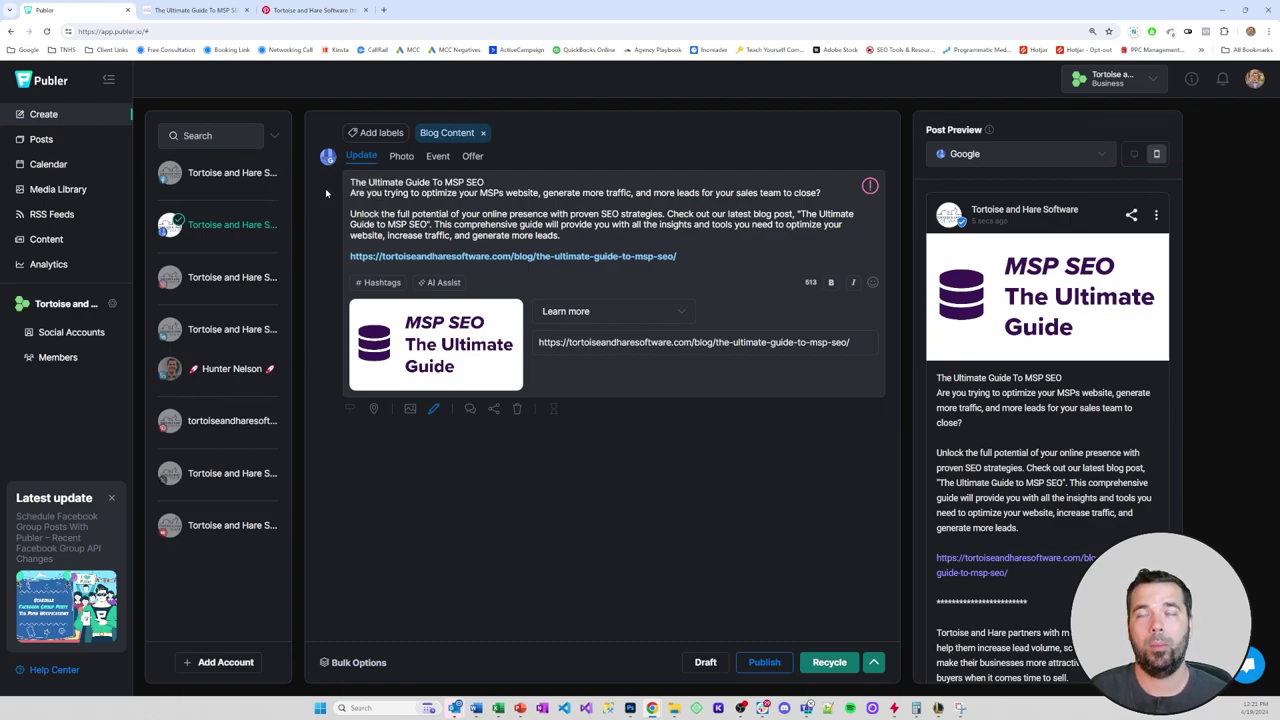
Step: Insert a blank line between the title and the opening question in the remaining Google Business post
mouse_move(326, 158)
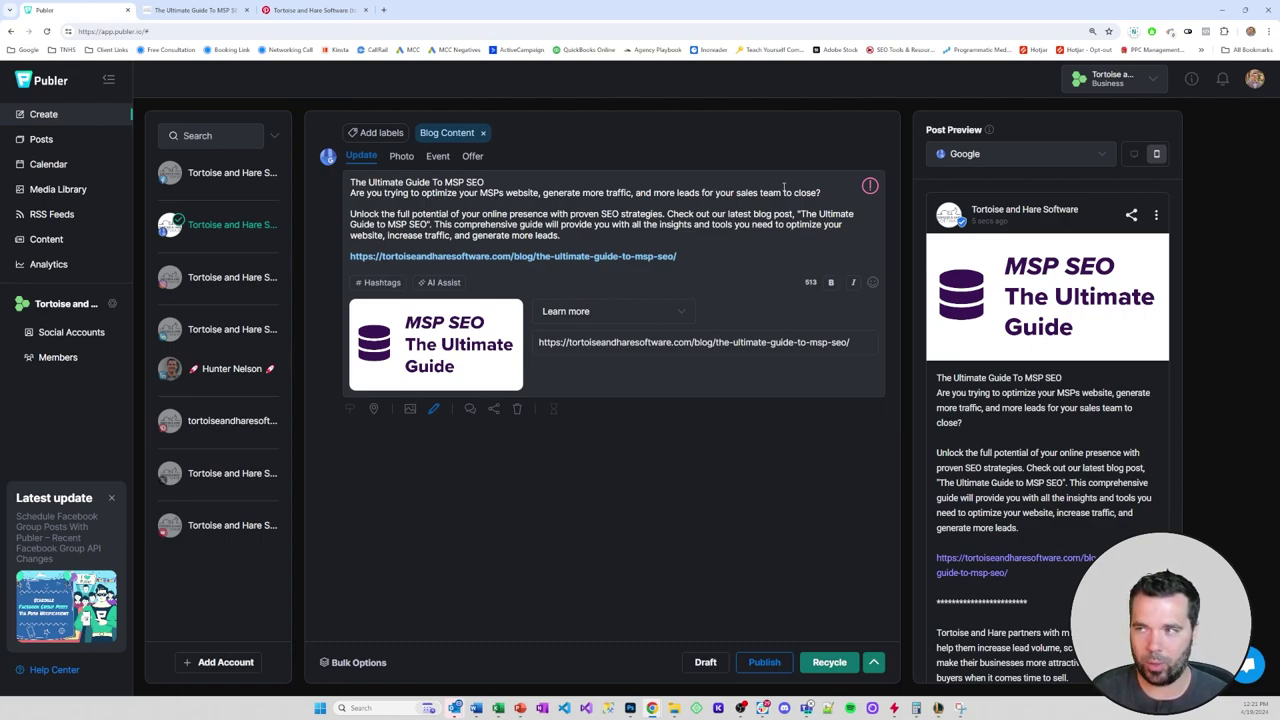
mouse_move(868, 188)
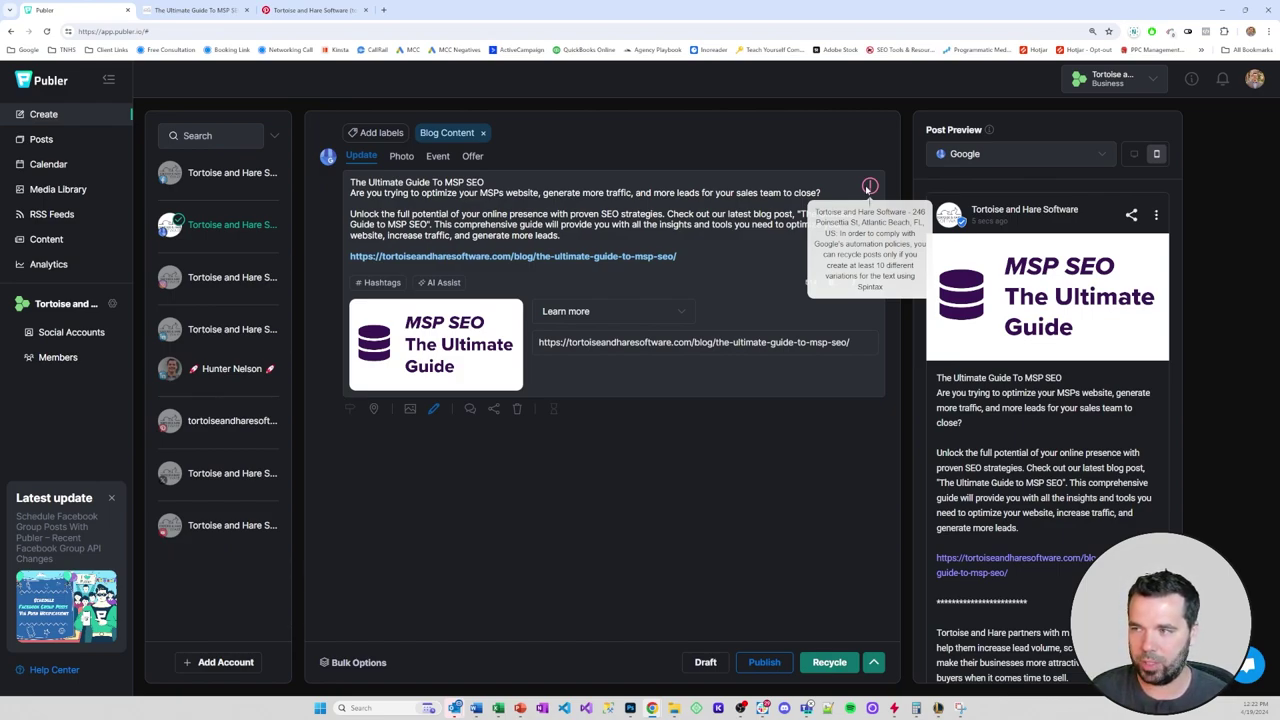
left_click(571, 234)
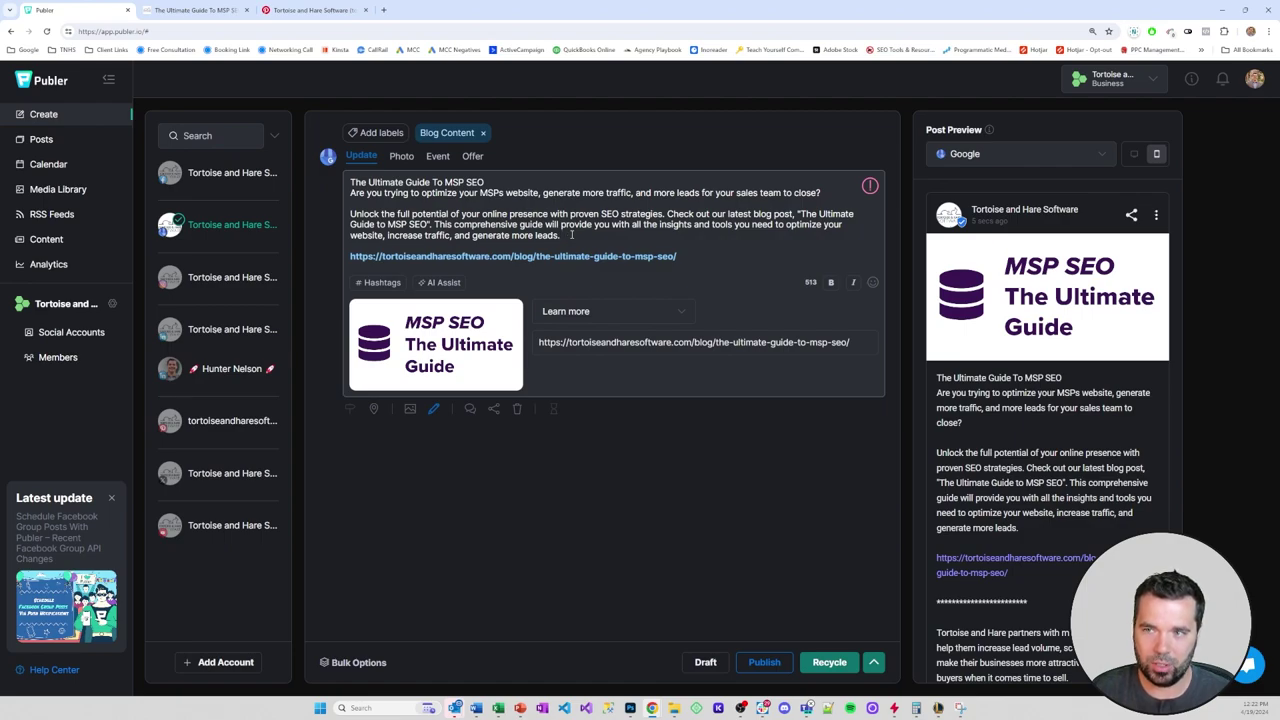
left_click(497, 183)
key("Return")
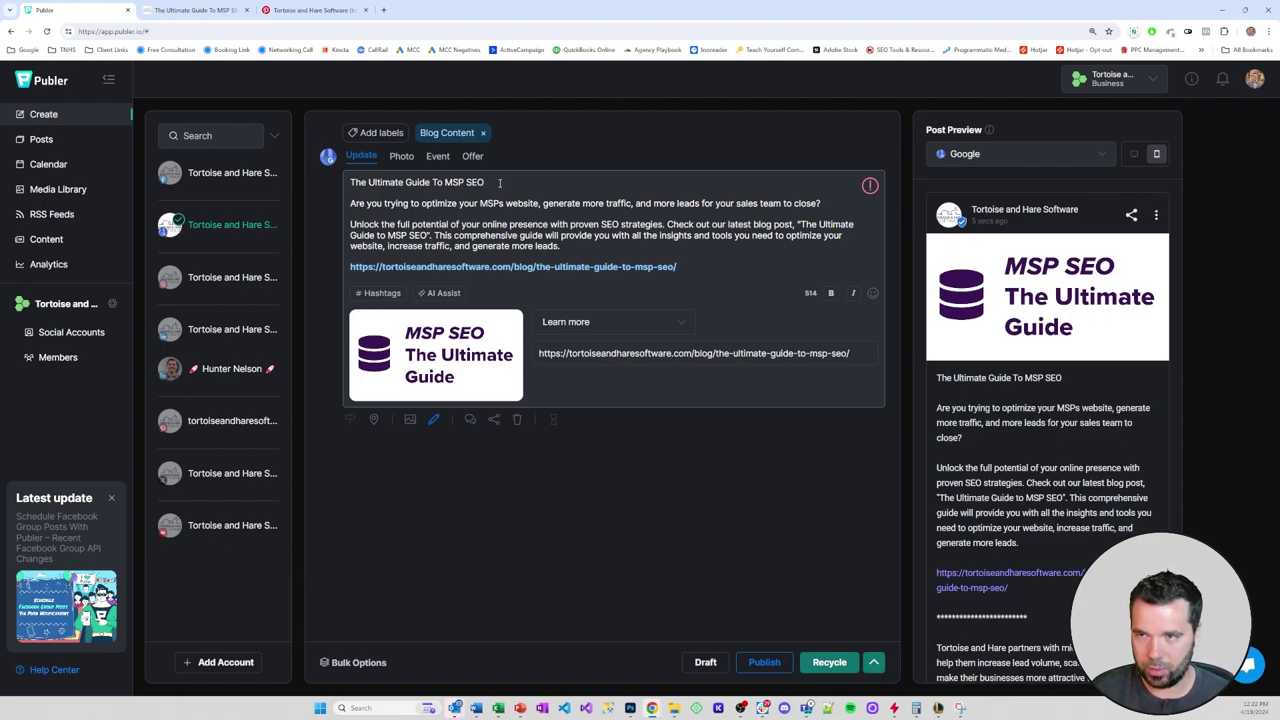
Step: Replace "SEO" in the Google Business post's title with the Spintax variation {SEO|Search Engine Optimization}
left_click_drag(498, 183, 293, 182)
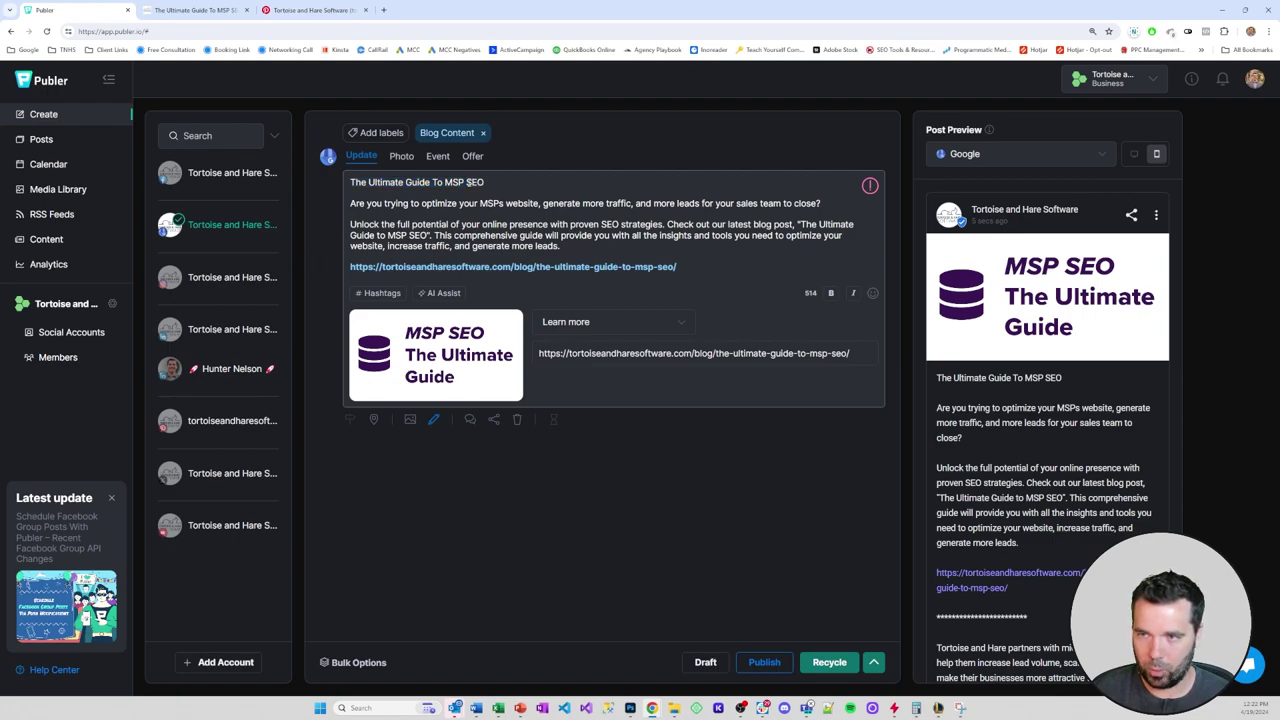
type("{")
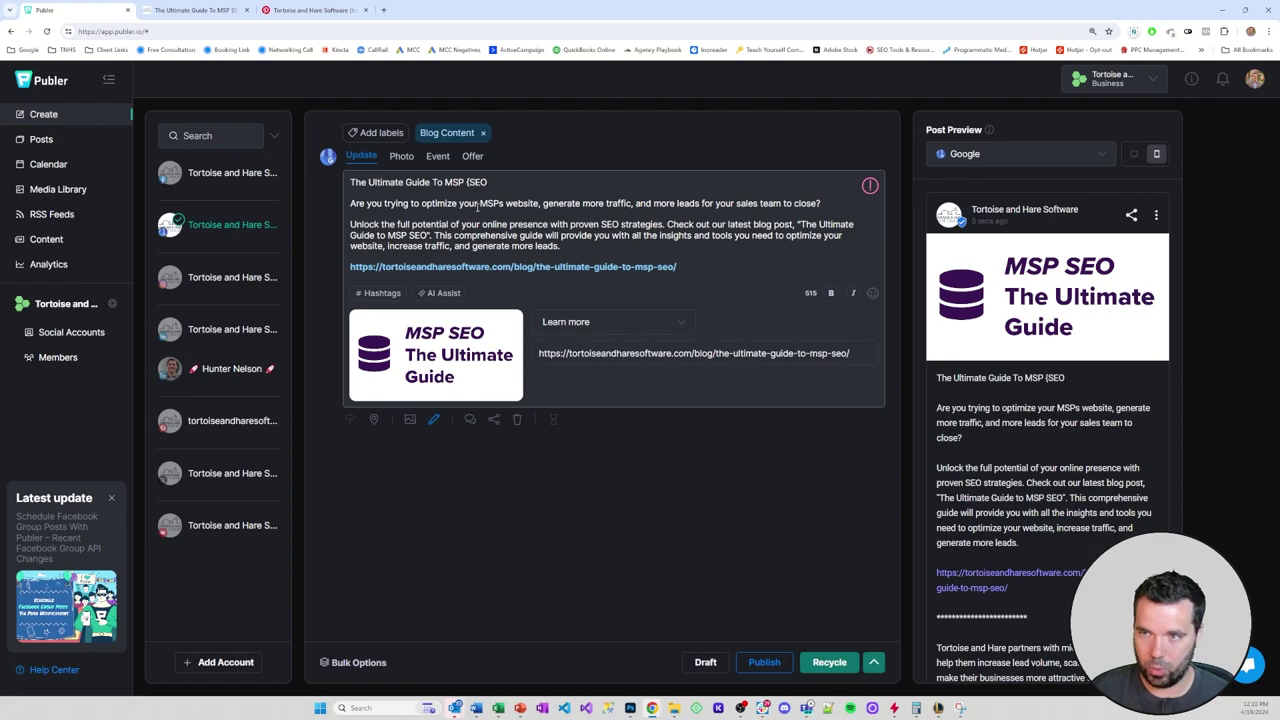
left_click(505, 183)
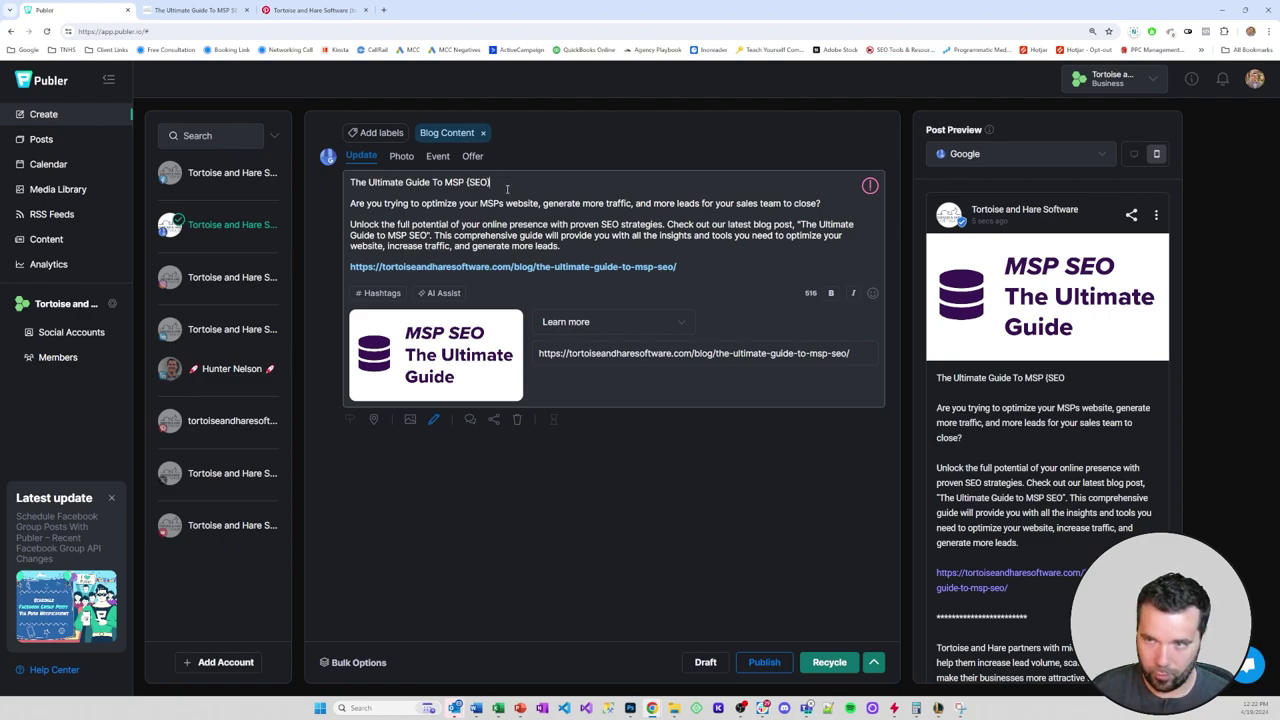
type(")")
key("Left")
type("|Sear")
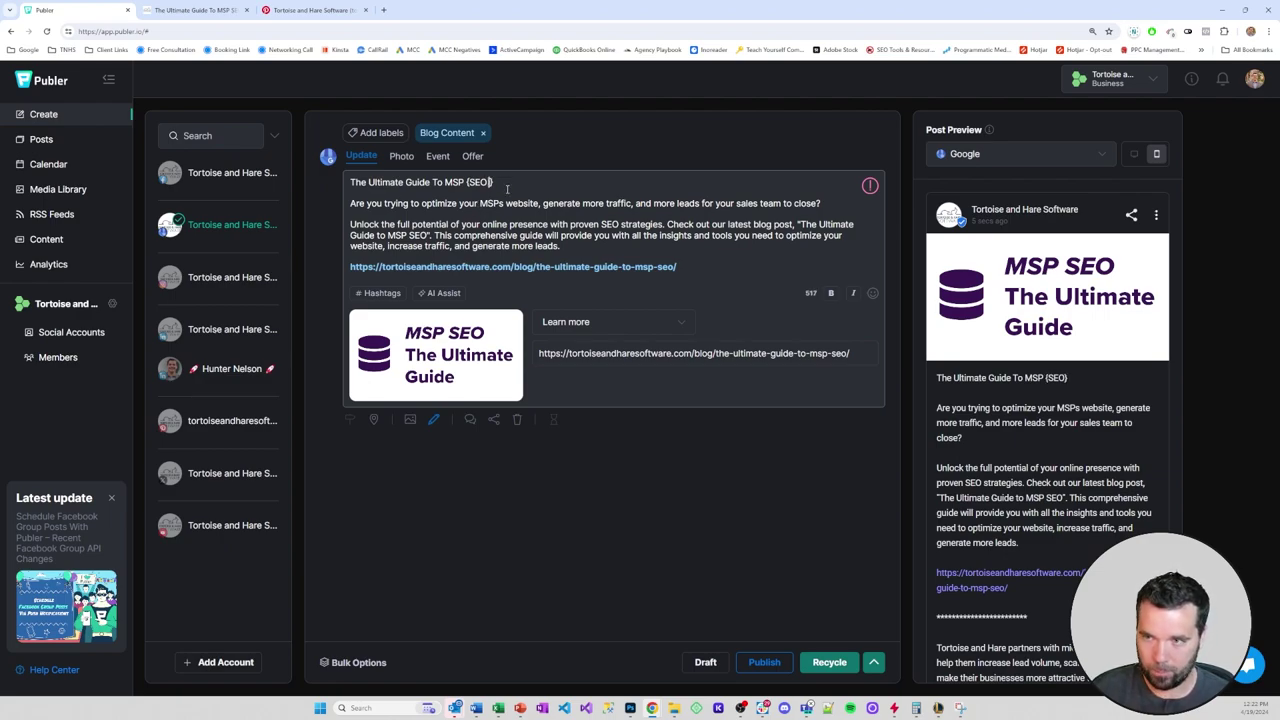
type("ch Engine Optimi")
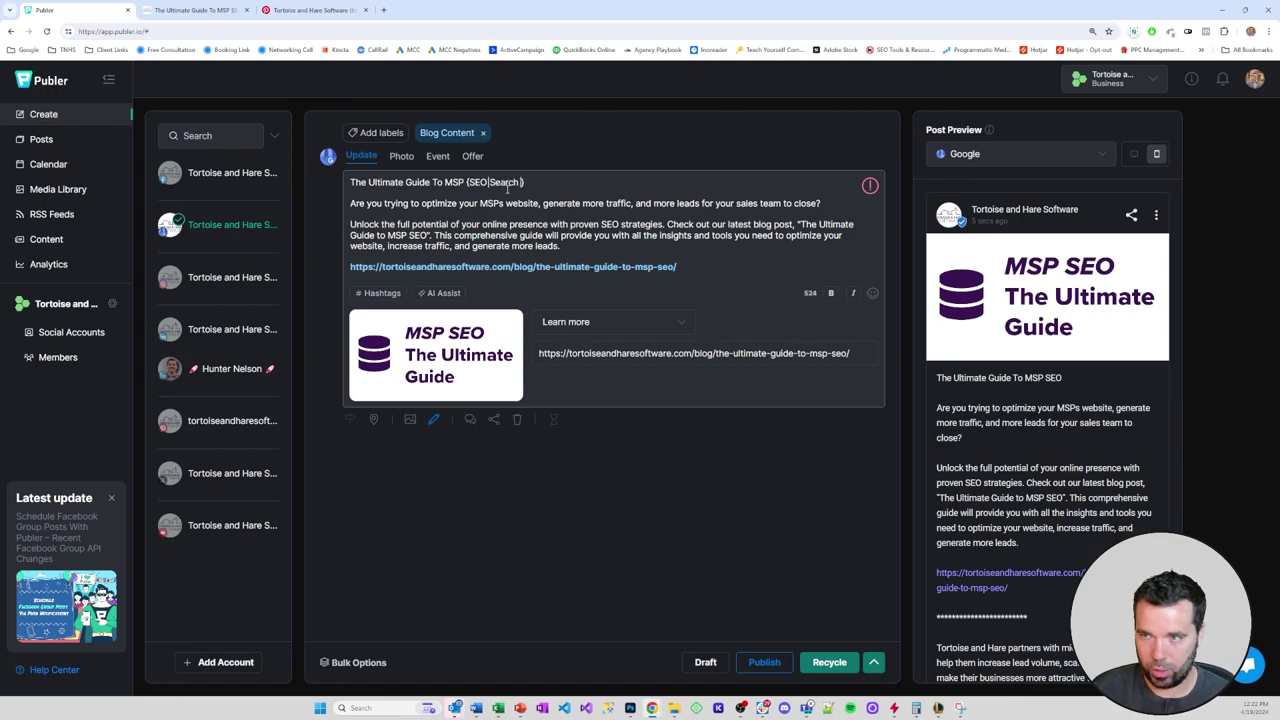
type("zation")
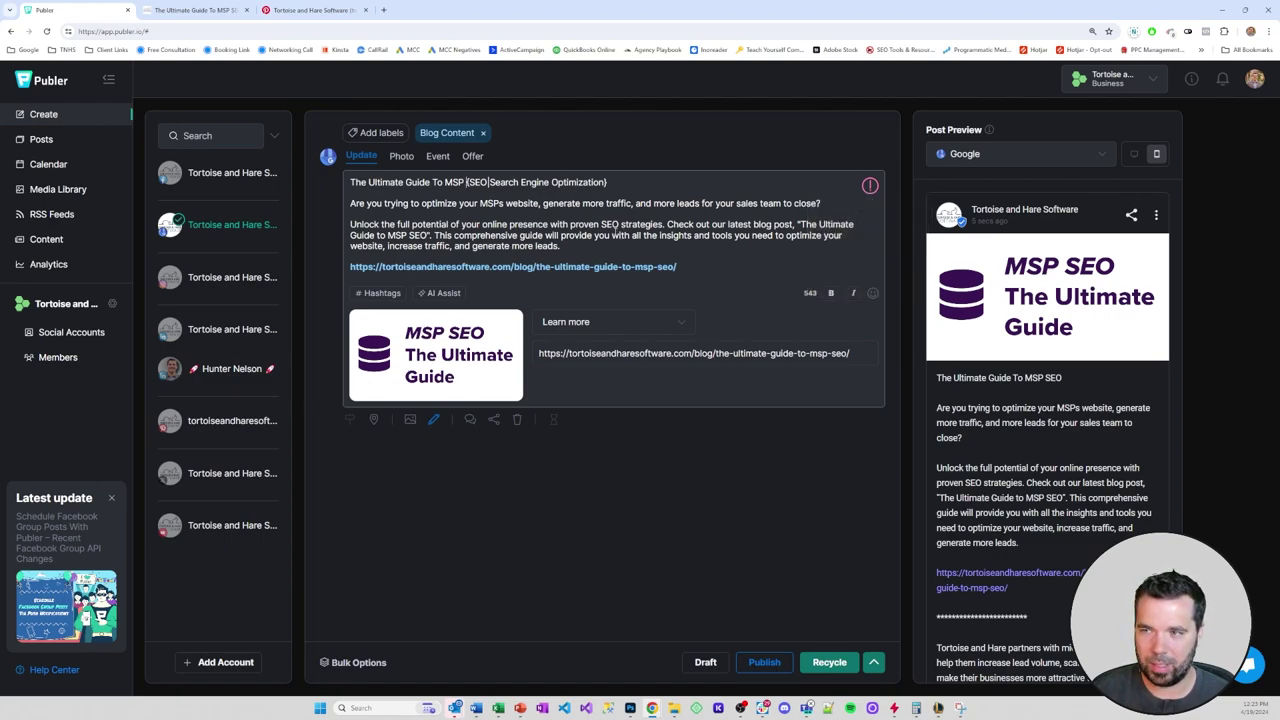
Step: Replace "SEO" before "strategies" in the Google Business post's body with the Spintax variation {SEO|Search Engine Optimization}
type("{SEO")
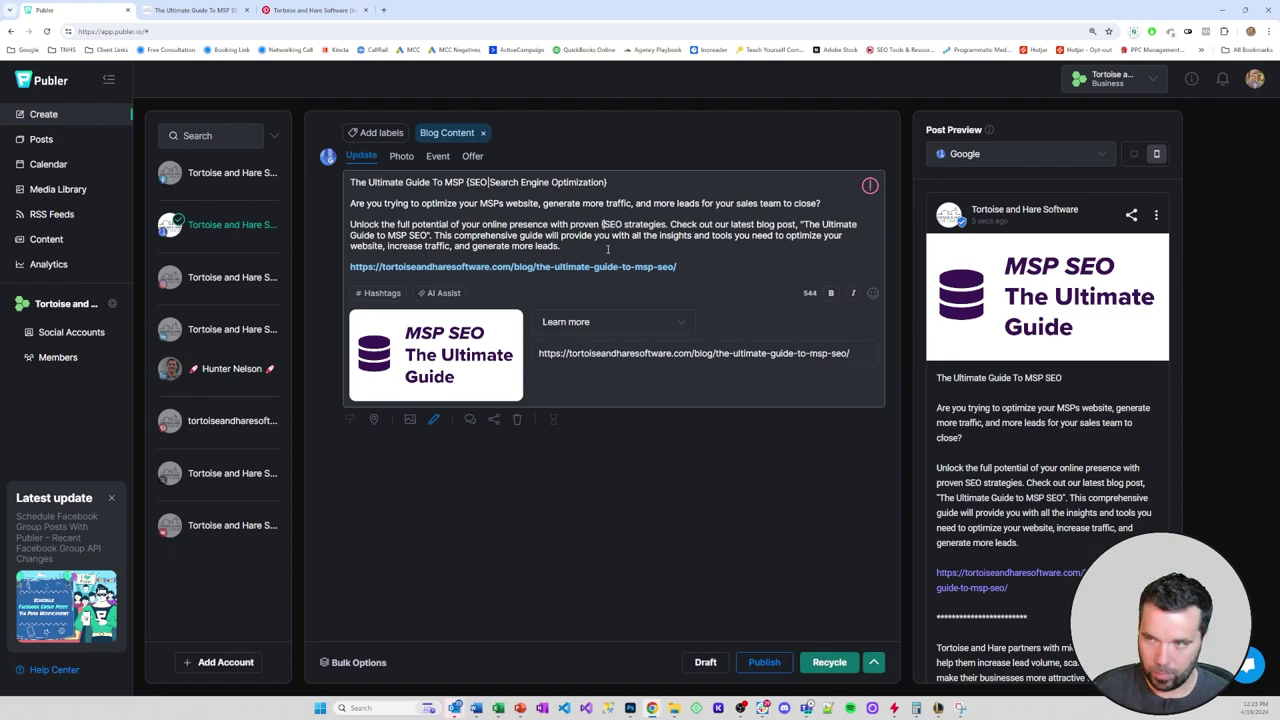
type("|Search")
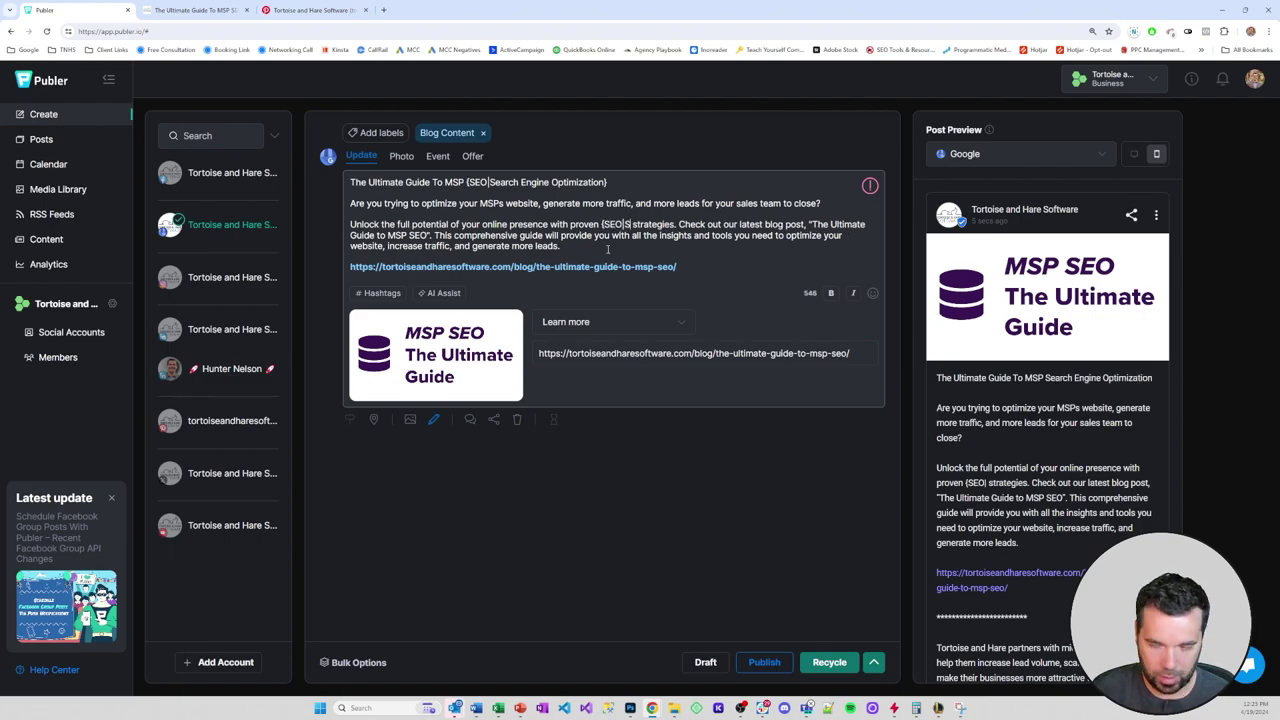
key("BackSpace")
key("BackSpace")
key("BackSpace")
key("BackSpace")
key("BackSpace")
type("earch")
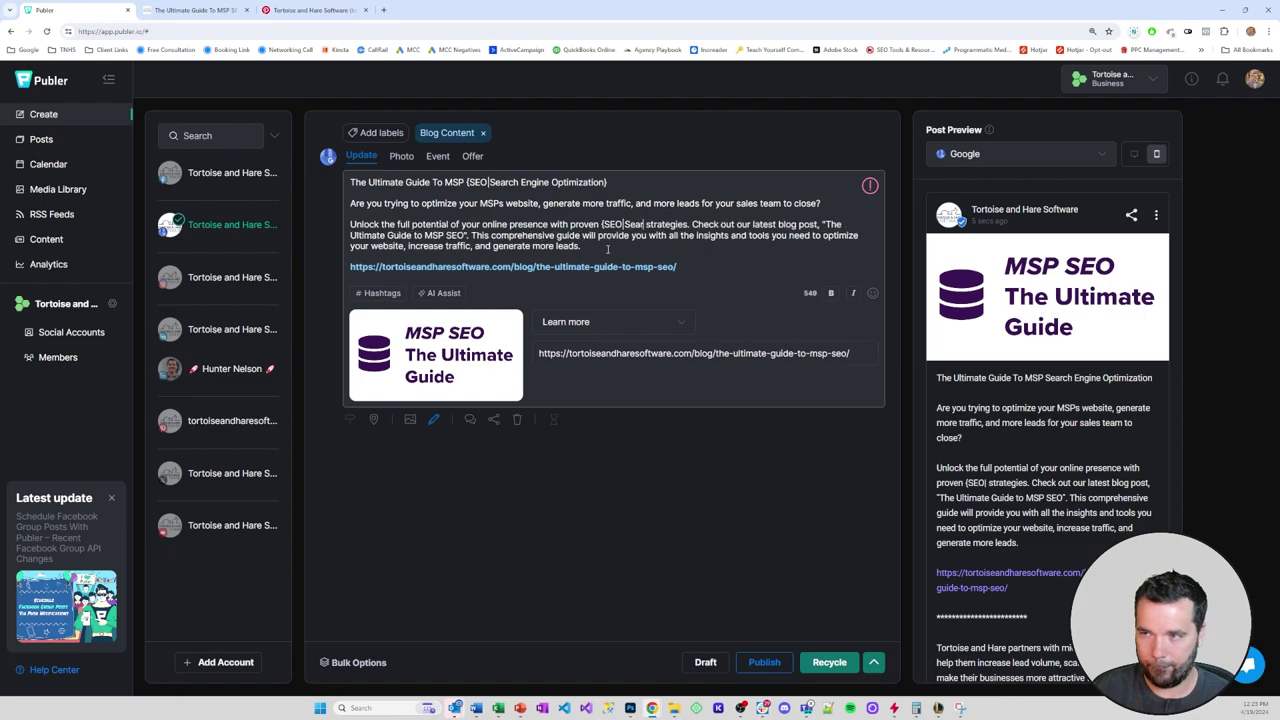
type("}")
type("Engine ")
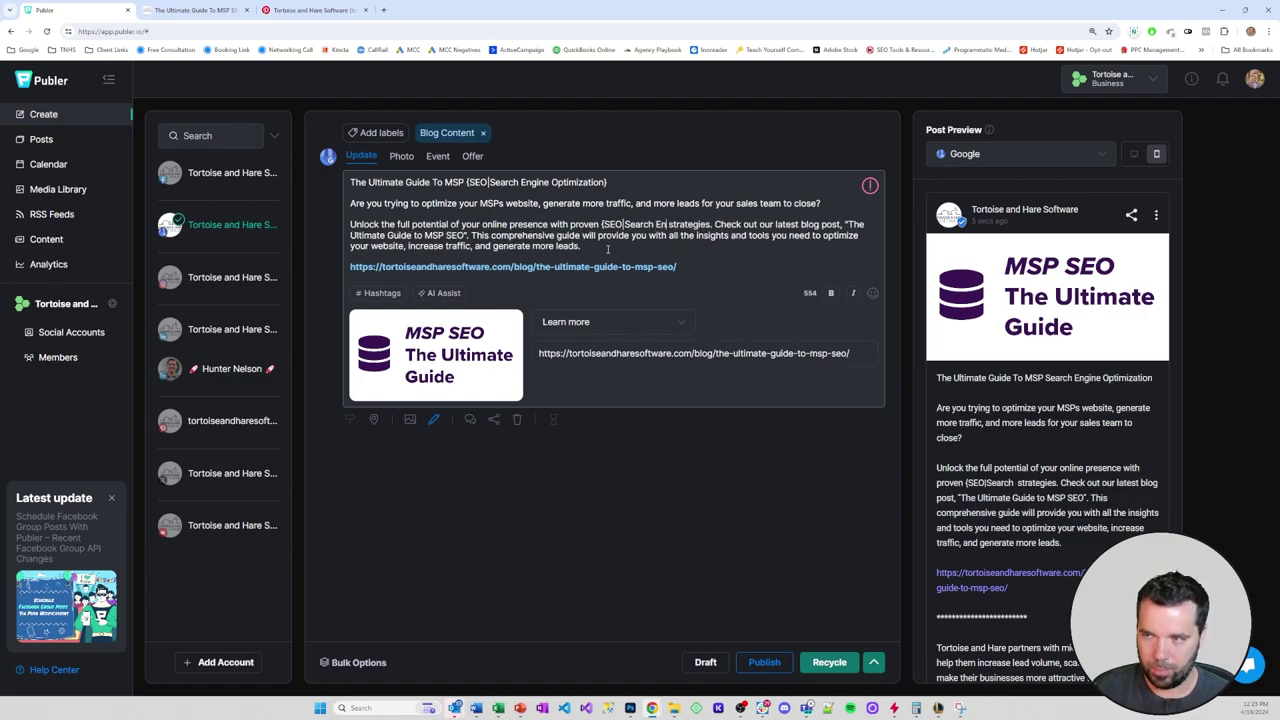
type("Optimization")
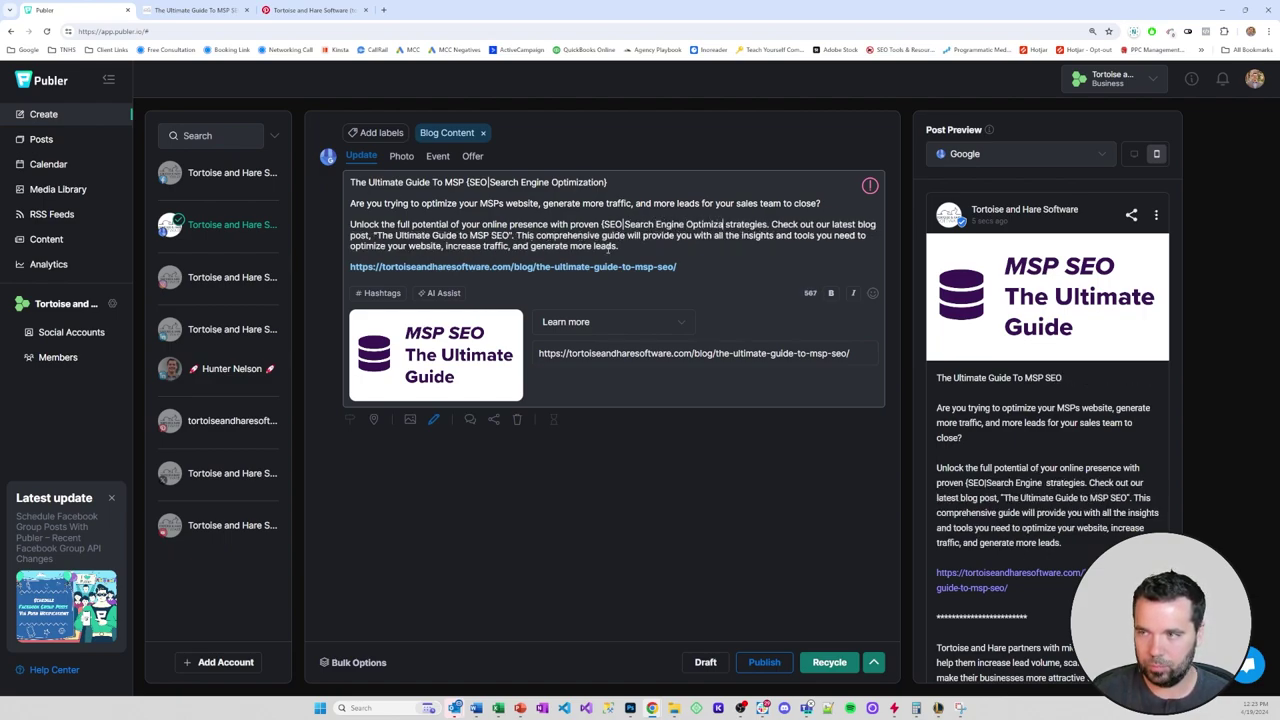
type("} ")
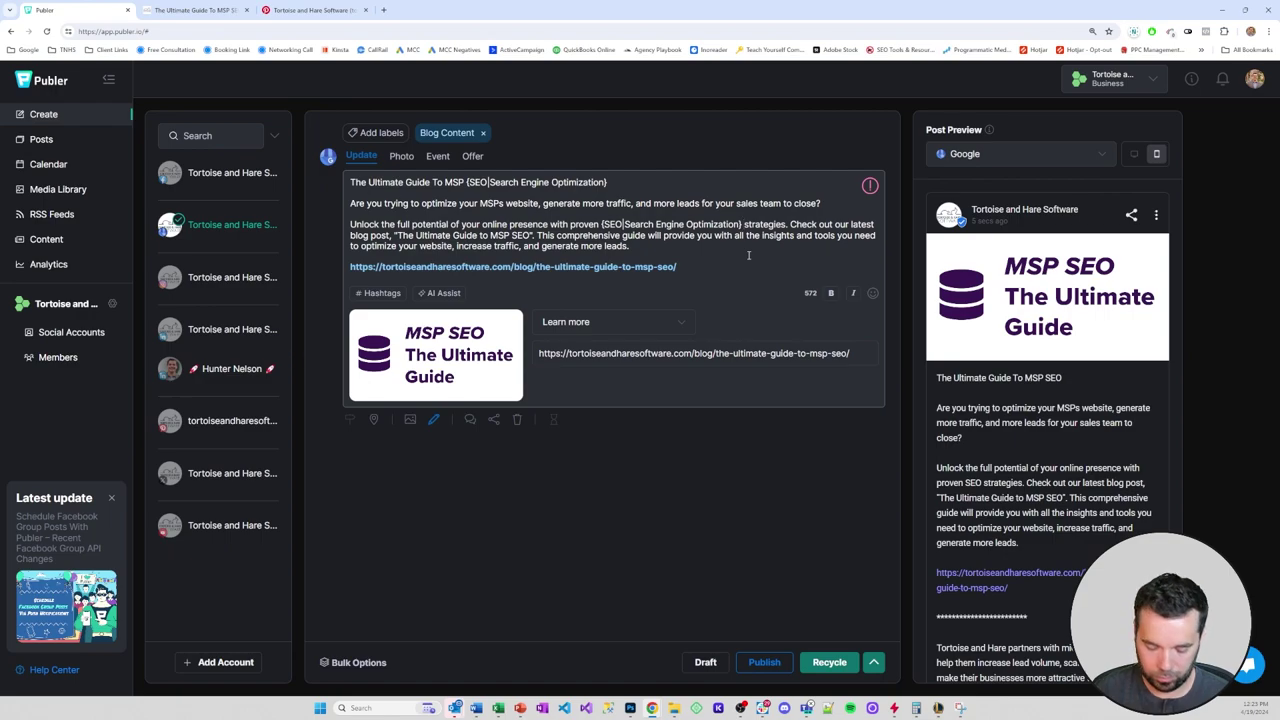
Step: Replace "strategies" in the Google Business post's body with the Spintax variation {strategies|techniques}
type("{strategies")
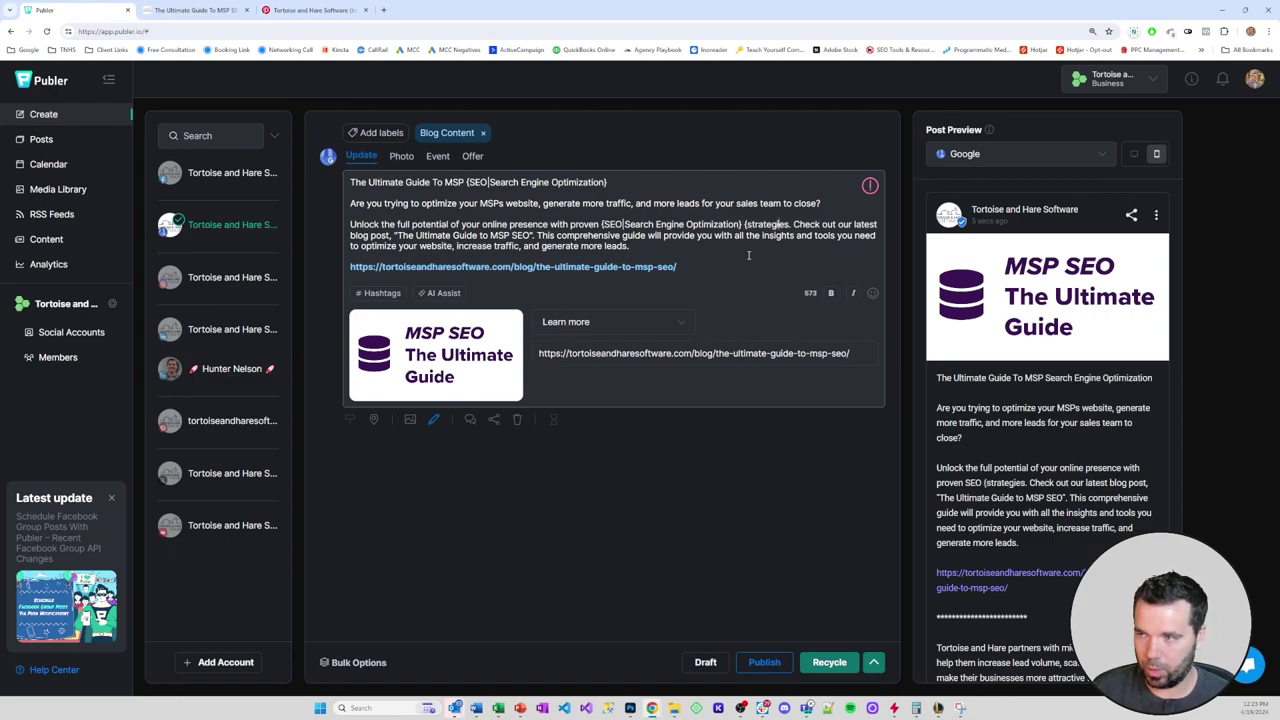
type("|tech")
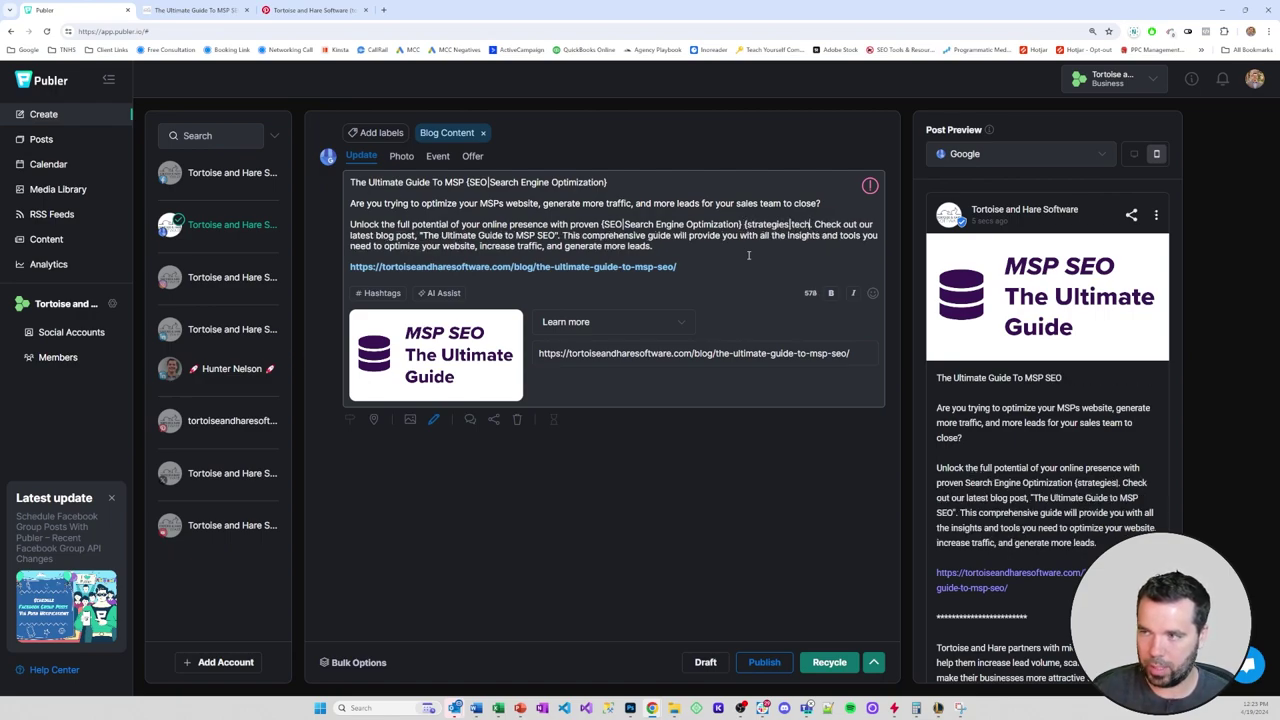
type("niques}")
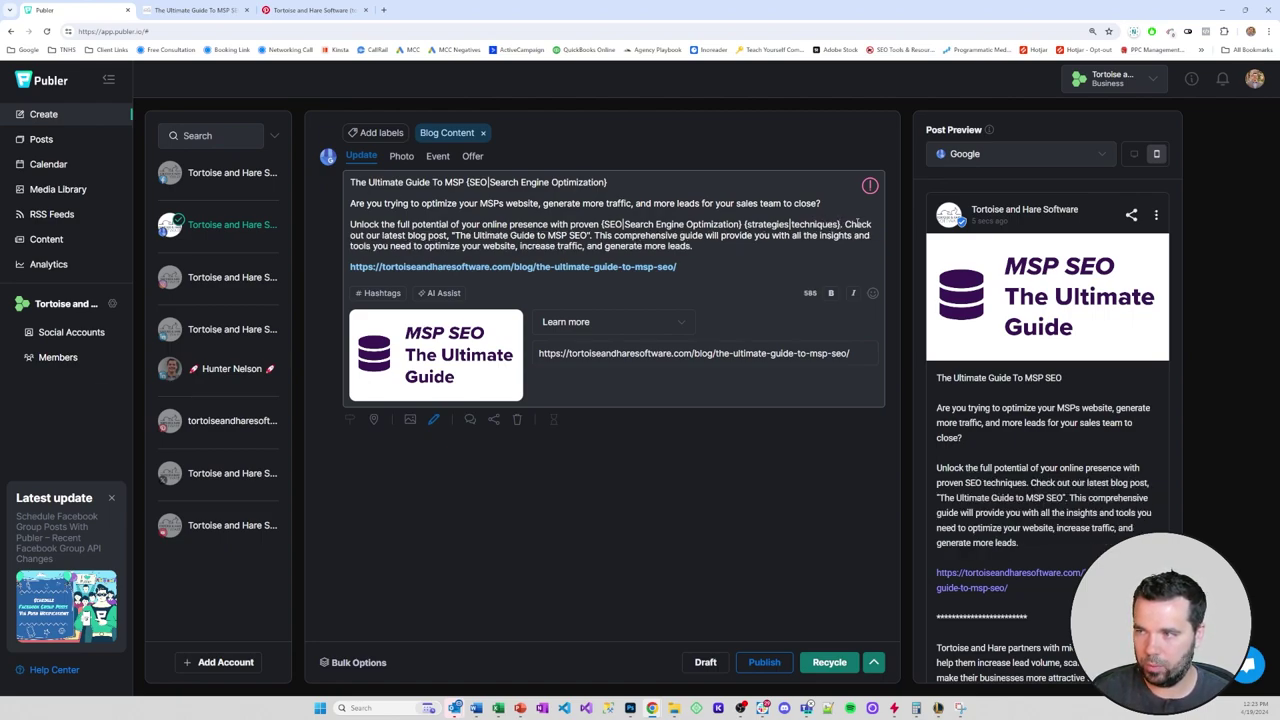
Step: Replace "Check out" with the Spintax variation {Check out|Read} and recycle the Google Business post with the settings already in place
left_click(846, 225)
type("{")
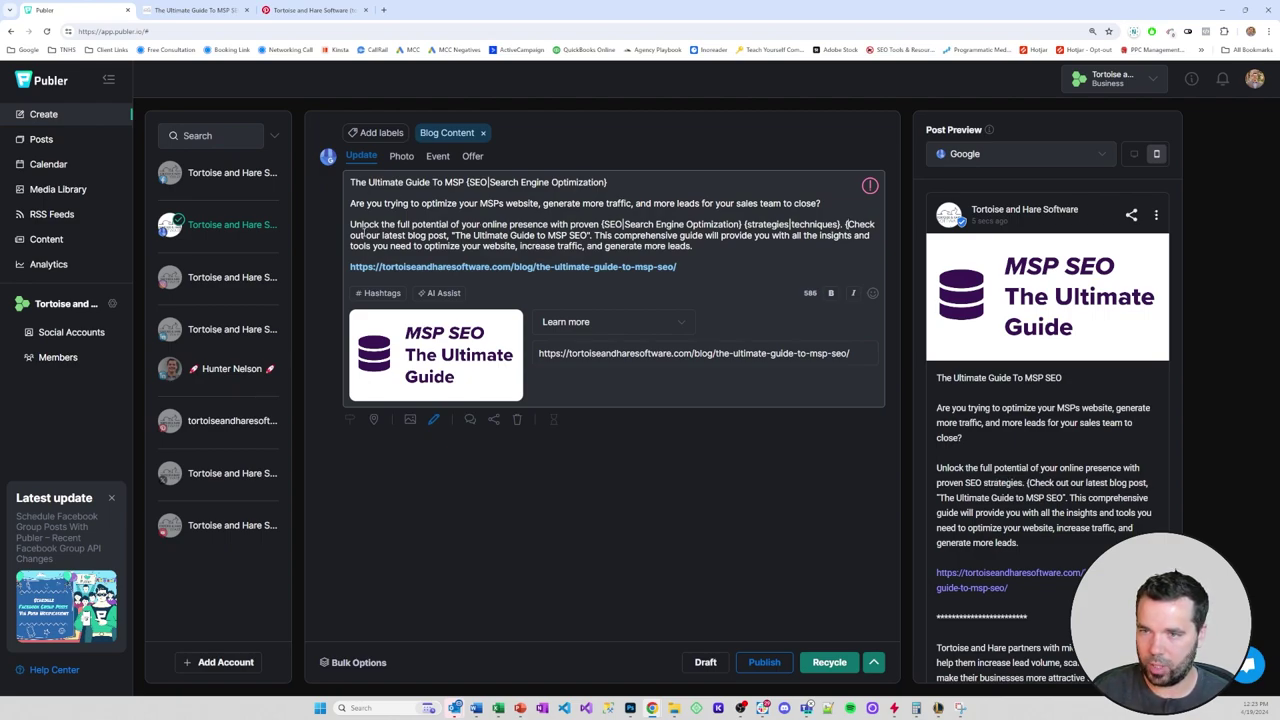
type("|")
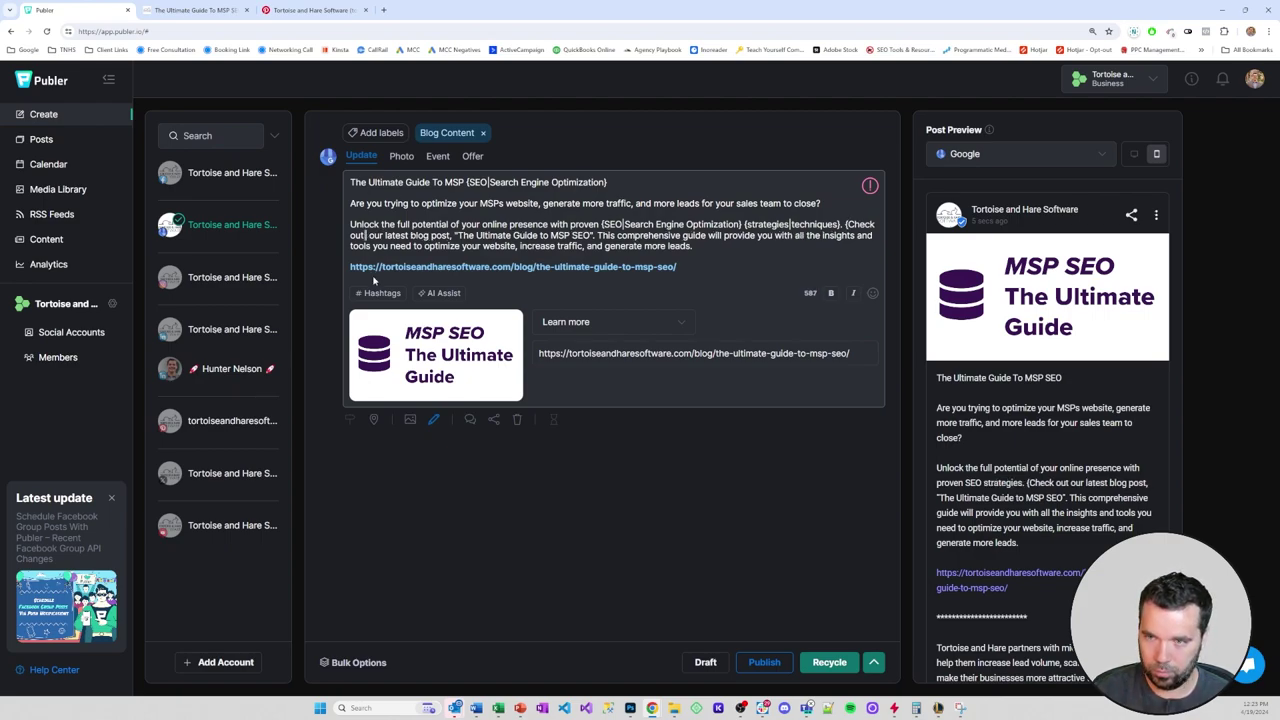
type("Read}")
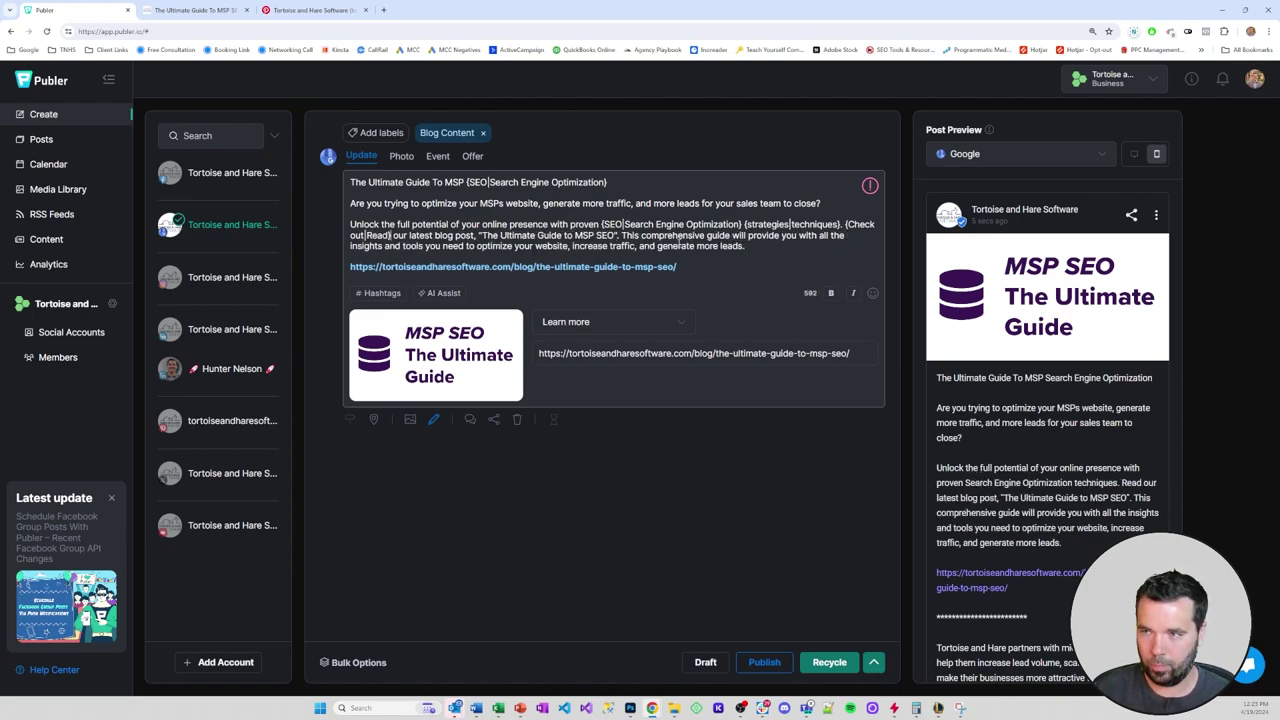
left_click(829, 662)
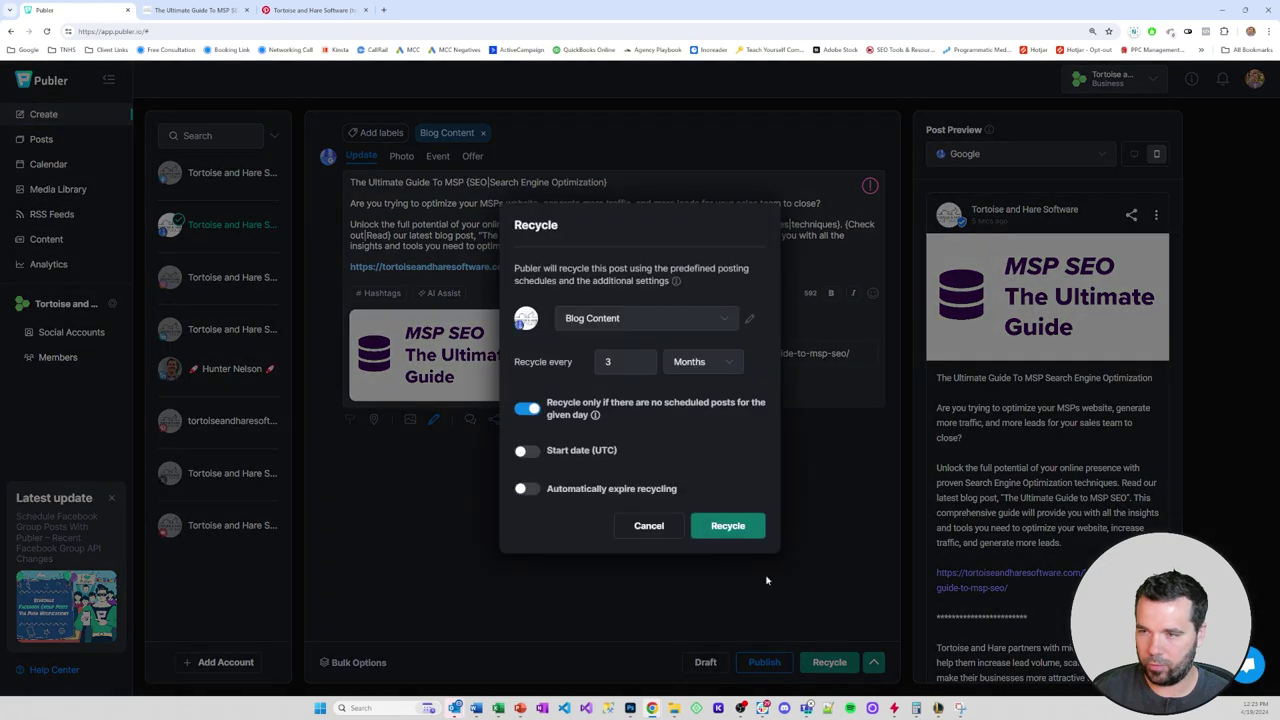
left_click(728, 526)
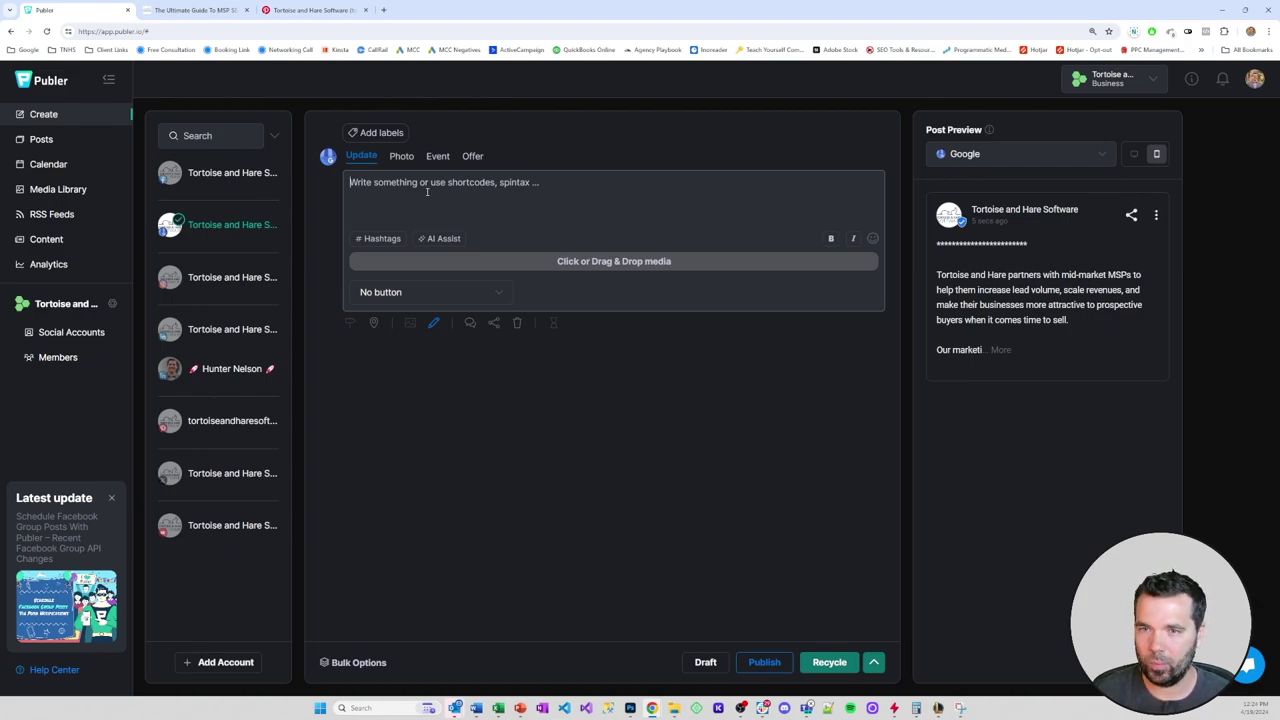
Step: Select the Twitter and Instagram accounts instead of Google Business and insert the MSP SEO guide text with its blog link
left_click(250, 227)
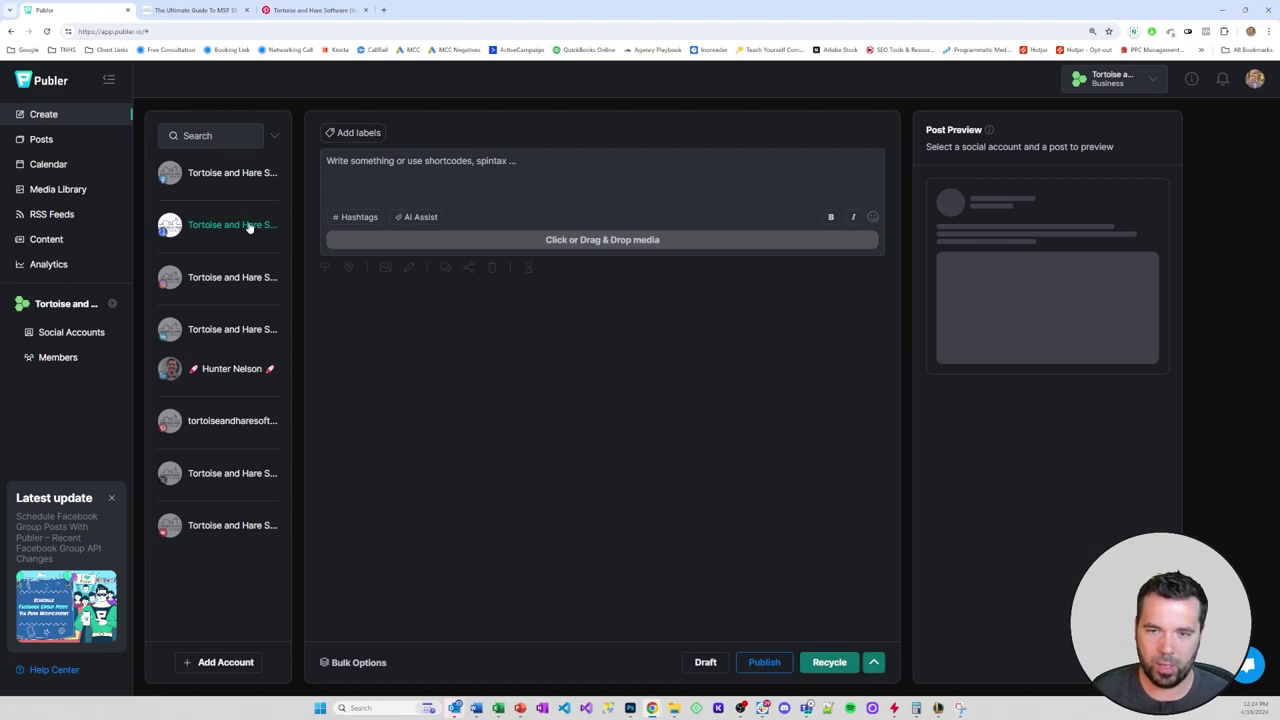
left_click(226, 481)
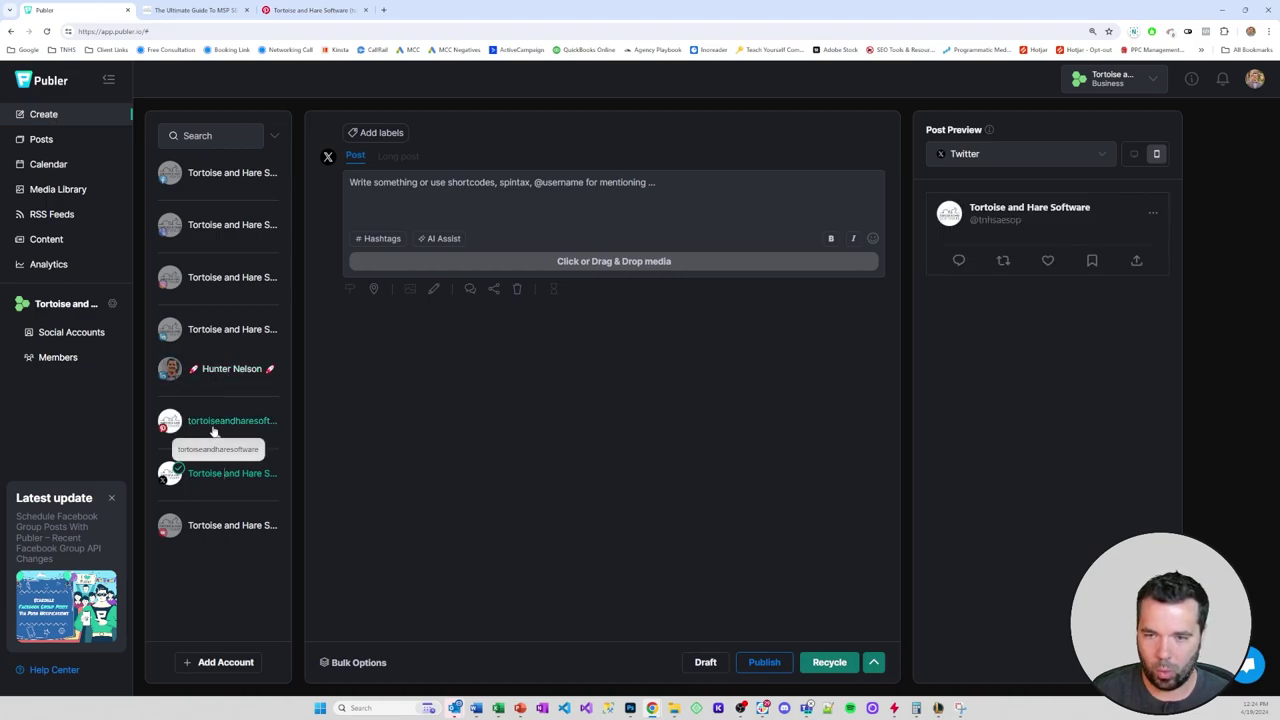
left_click(216, 280)
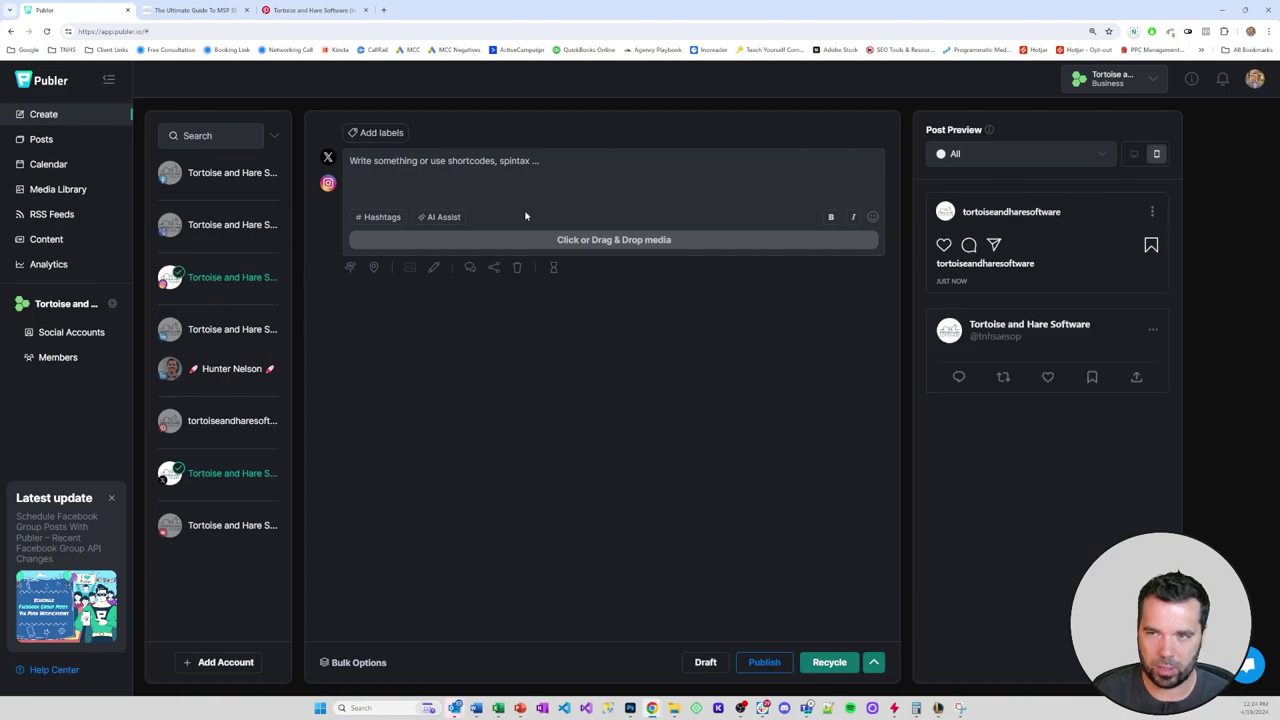
left_click(430, 165)
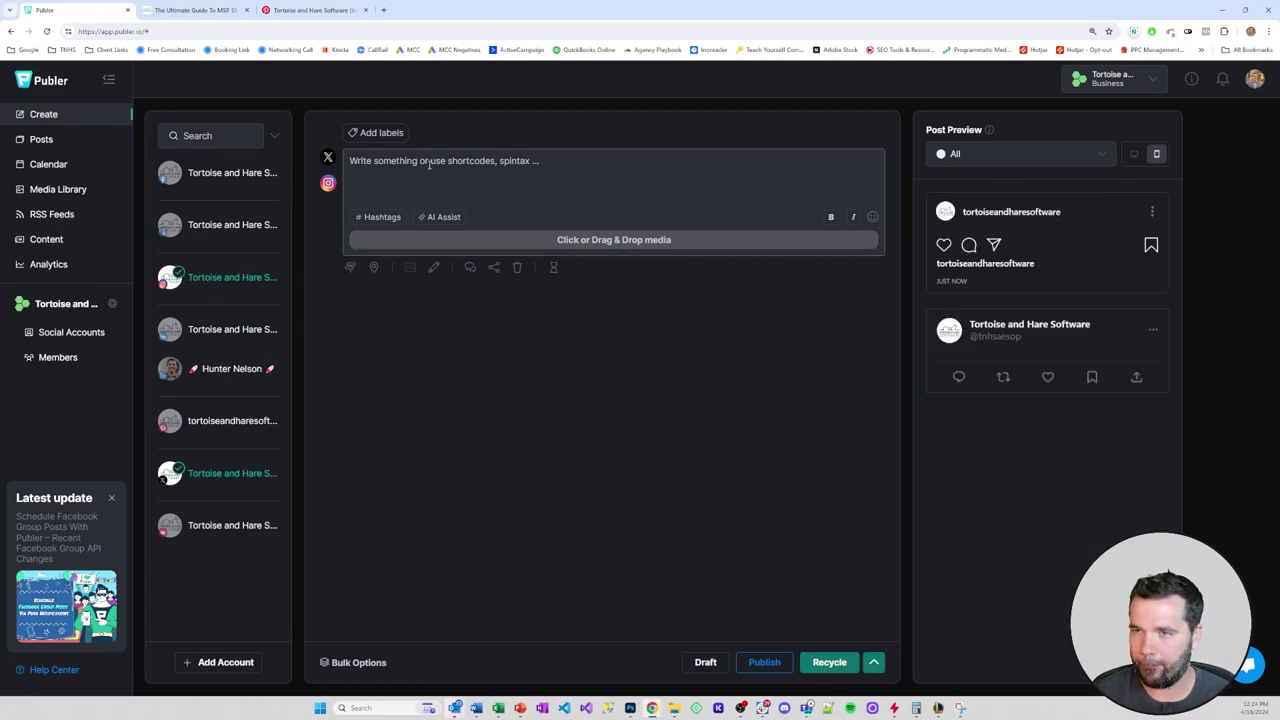
type("The Ultimate Guide To MSP SEO Are you trying to optimize your MSPs website, generate more traffic, and more leads for your sales team to close?  Unlock the full potential of your online presence with proven SEO strategies. Check out our latest blog post, \"The Ultimate Guide to MSP SEO\". This comprehensive guide will provide you with all the insights and tools you need to optimize your website, increase traffic, and generate more leads.  https://tortoiseandharesoftware.com/blog/the-ultimate-guide-to-msp-seo/")
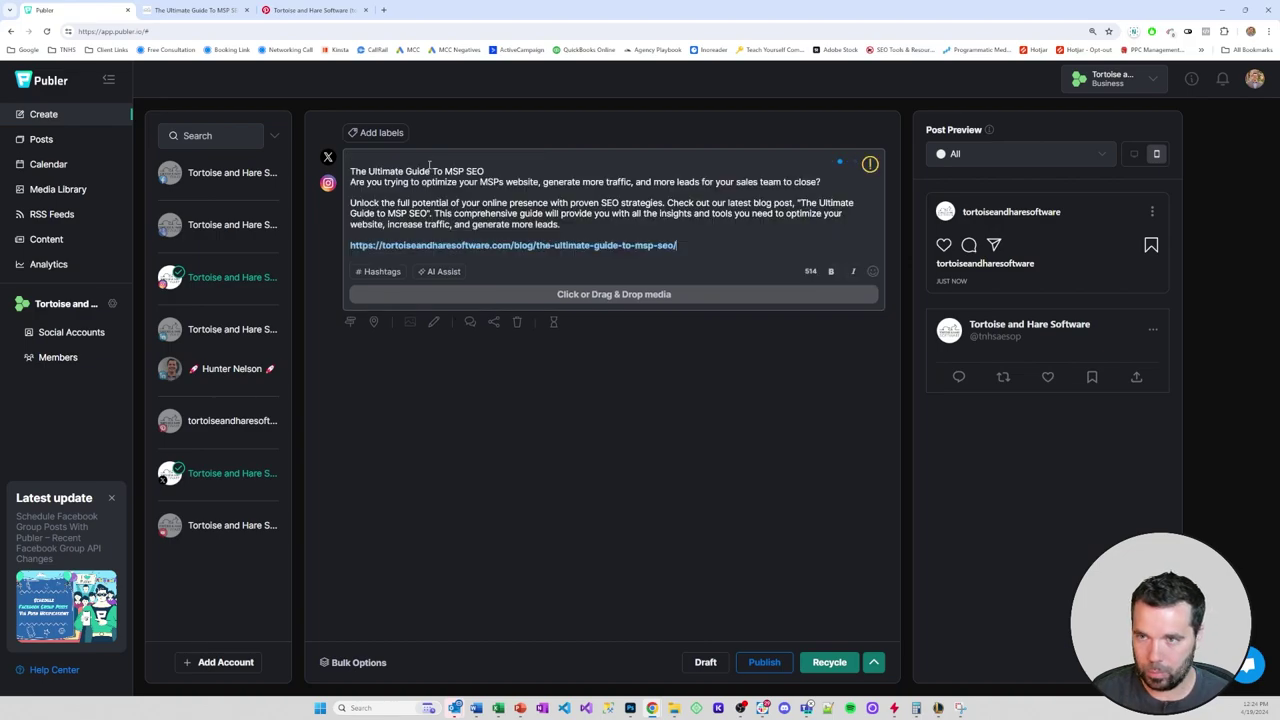
Step: Delete the title line "The Ultimate Guide To MSP SEO" and the blank line above it, so the post starts with the question
left_click_drag(484, 171, 350, 172)
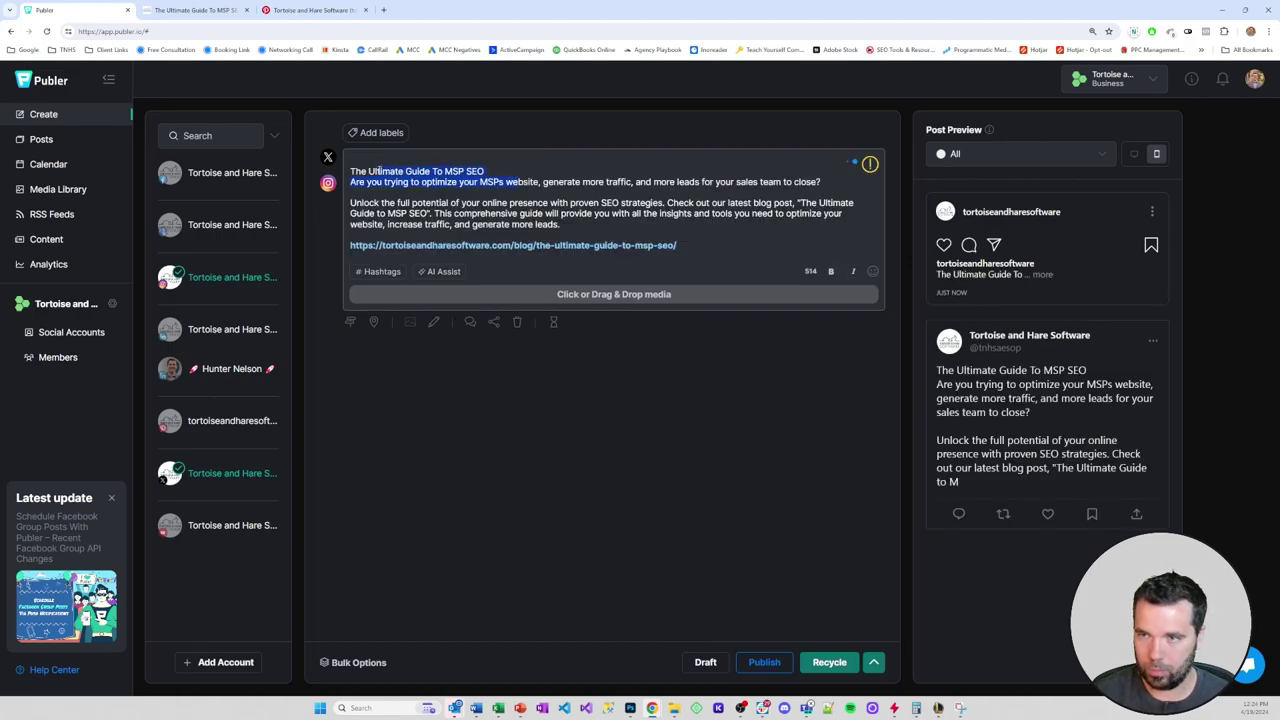
left_click(484, 171)
left_click_drag(484, 171, 347, 175)
key("BackSpace")
key("BackSpace")
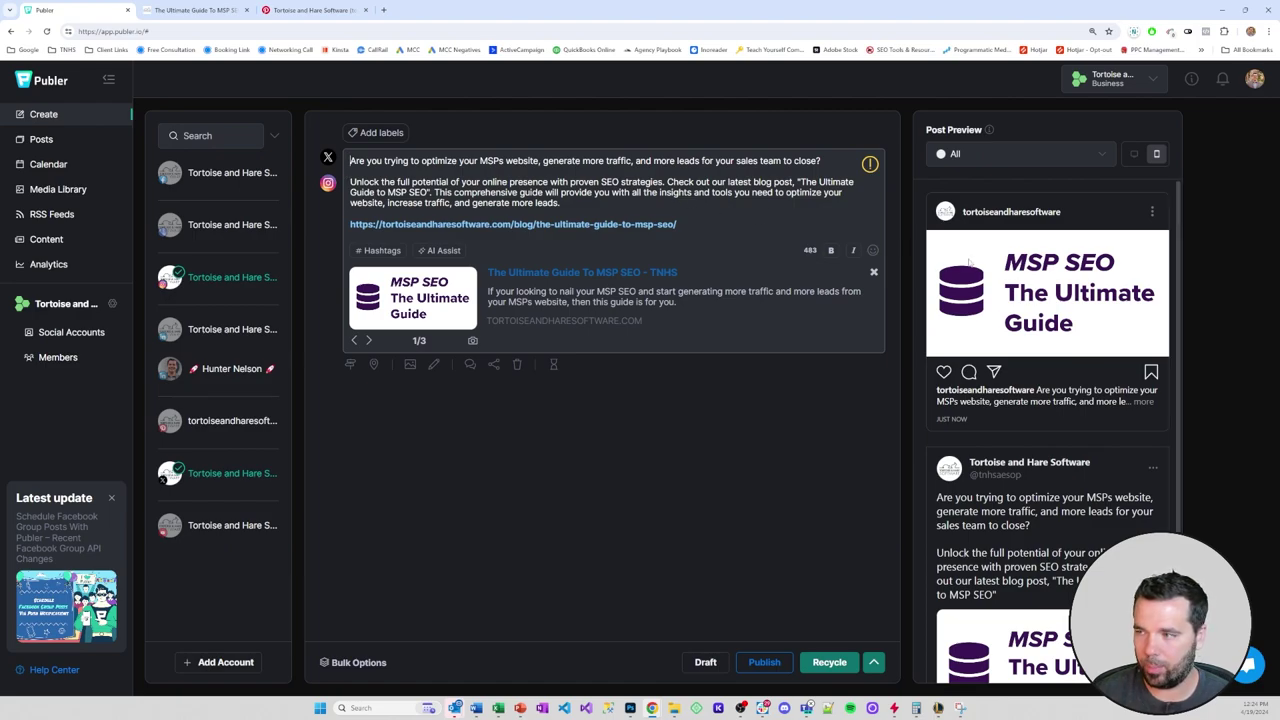
Step: Review the Instagram and Twitter previews and the post's warning, and deselect the Instagram account
scroll(1045, 432, "down", 2)
scroll(1044, 460, "up", 2)
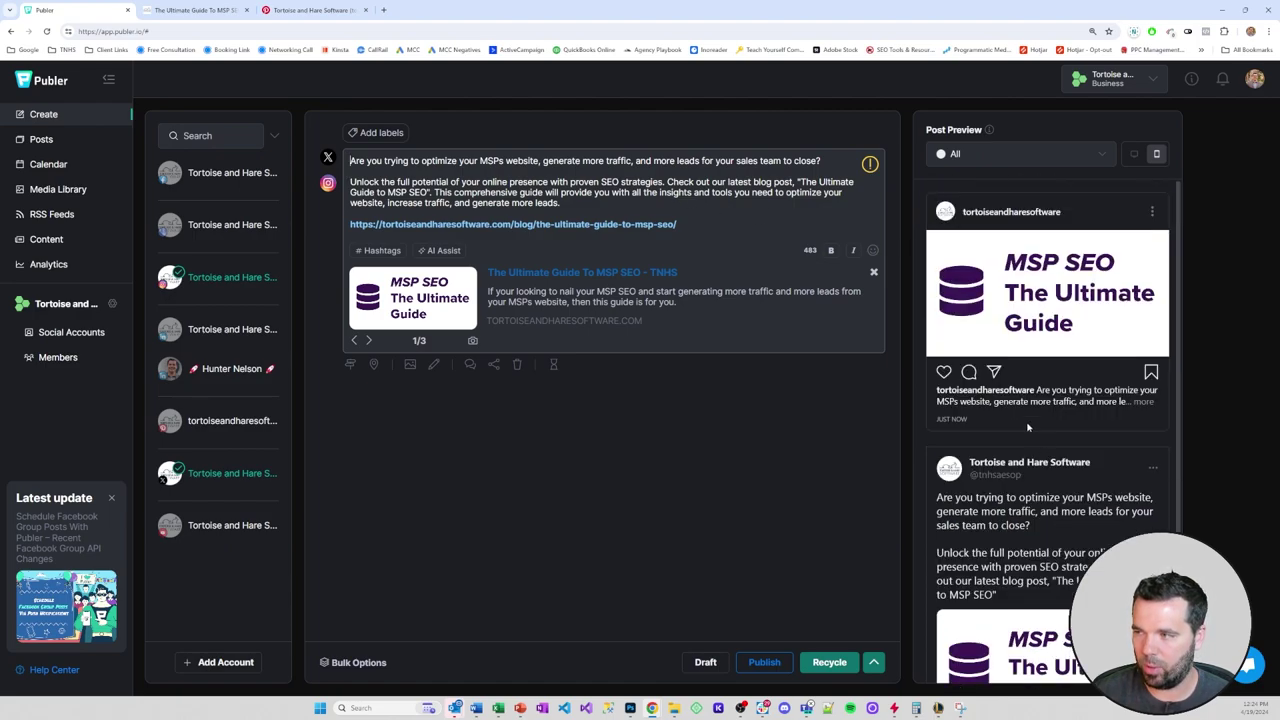
mouse_move(870, 165)
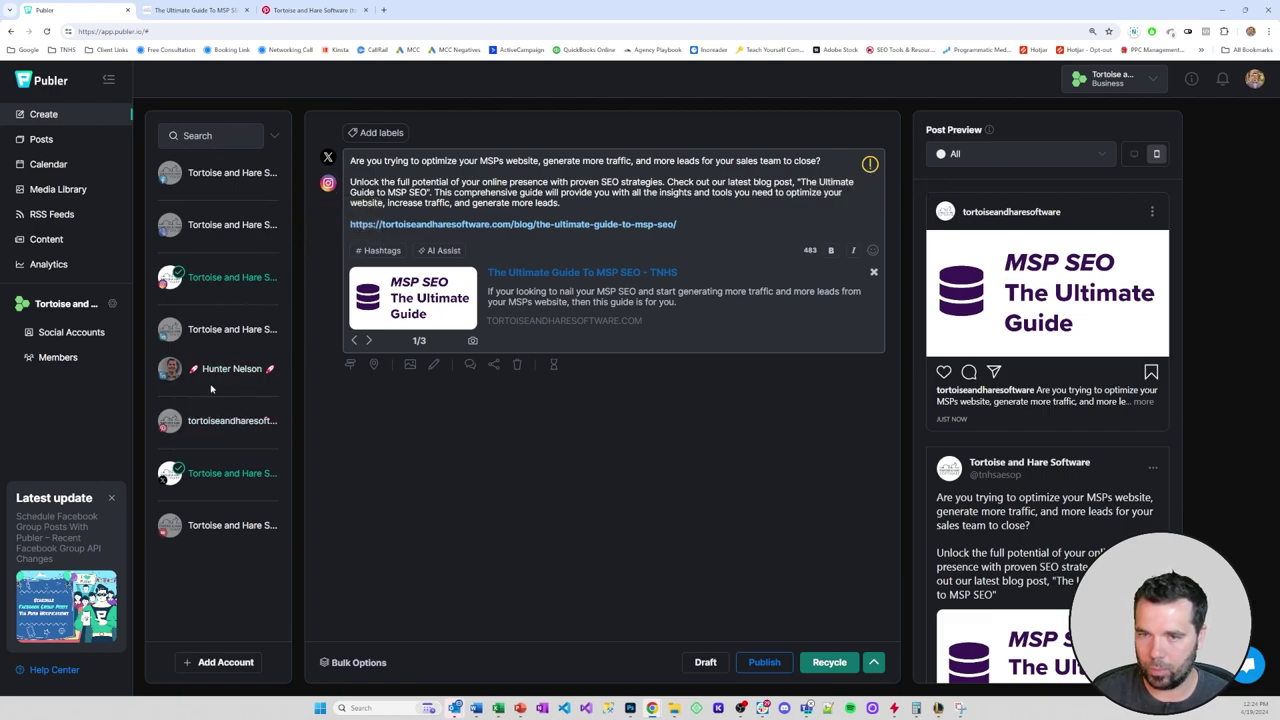
left_click(209, 285)
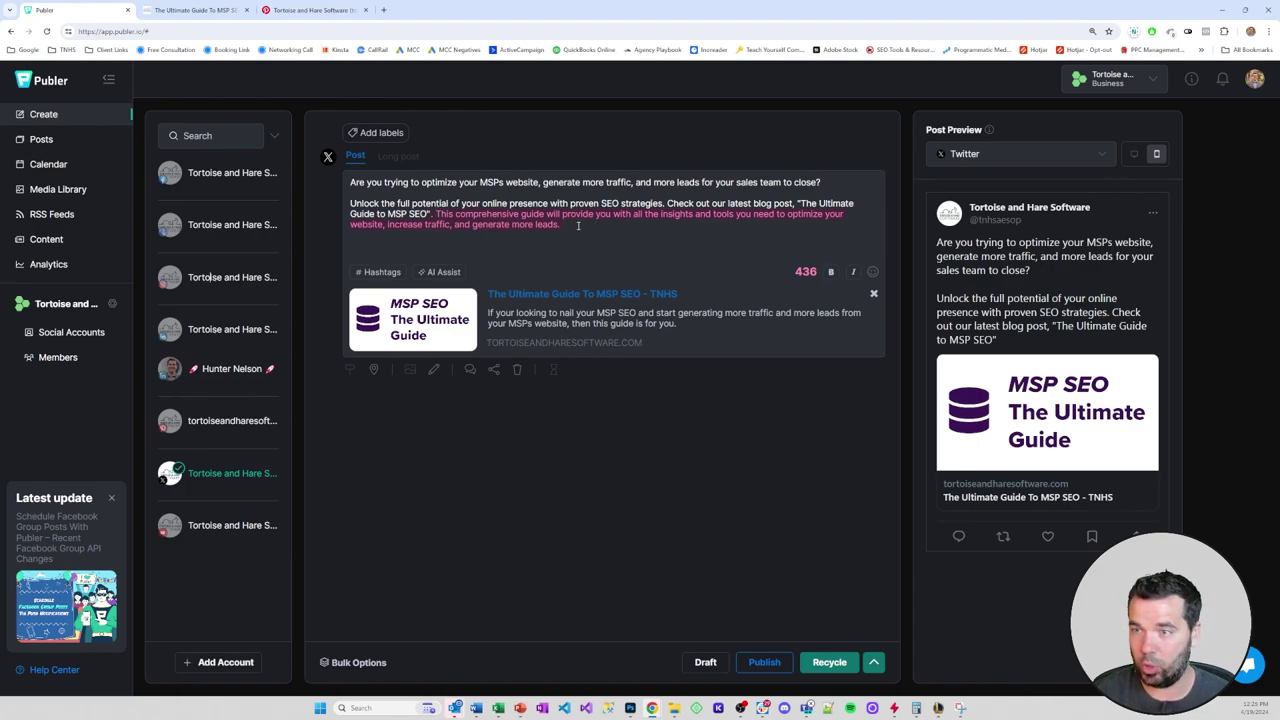
Step: Shorten the Twitter post by deleting the sentence starting "This comprehensive guide" and the word "full" before "potential"
left_click(578, 226)
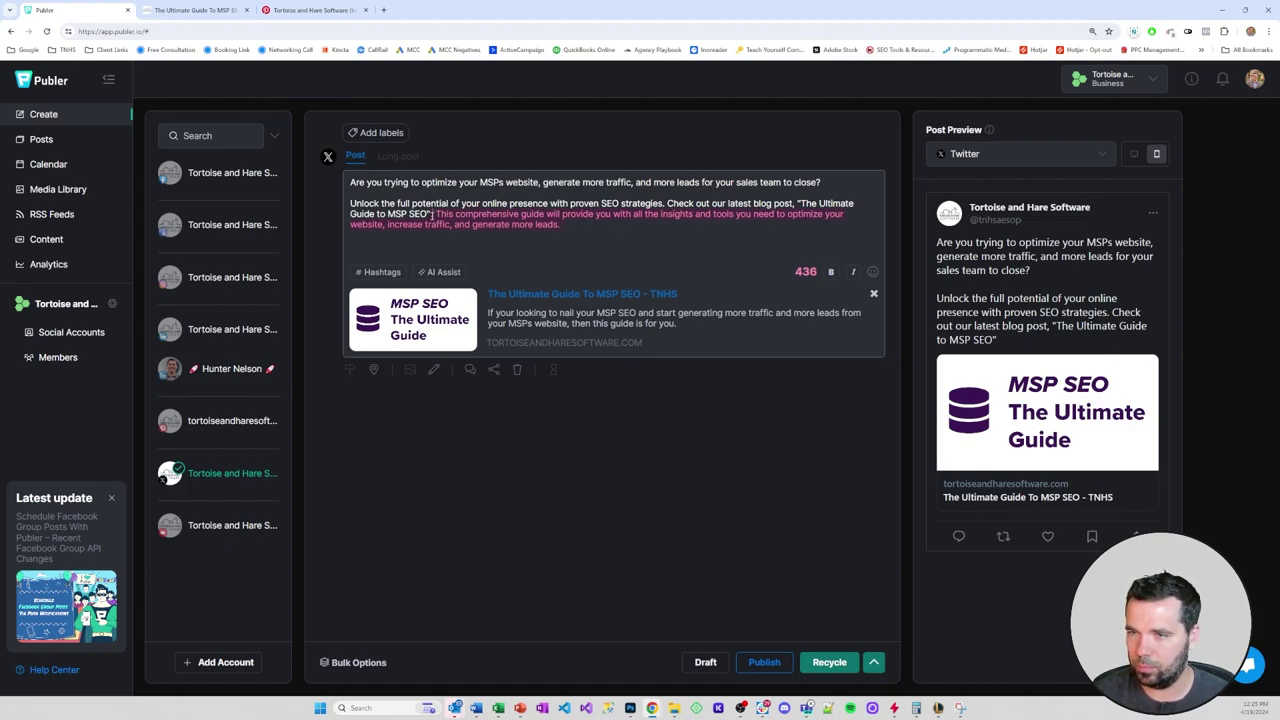
left_click_drag(432, 214, 633, 222)
key("BackSpace")
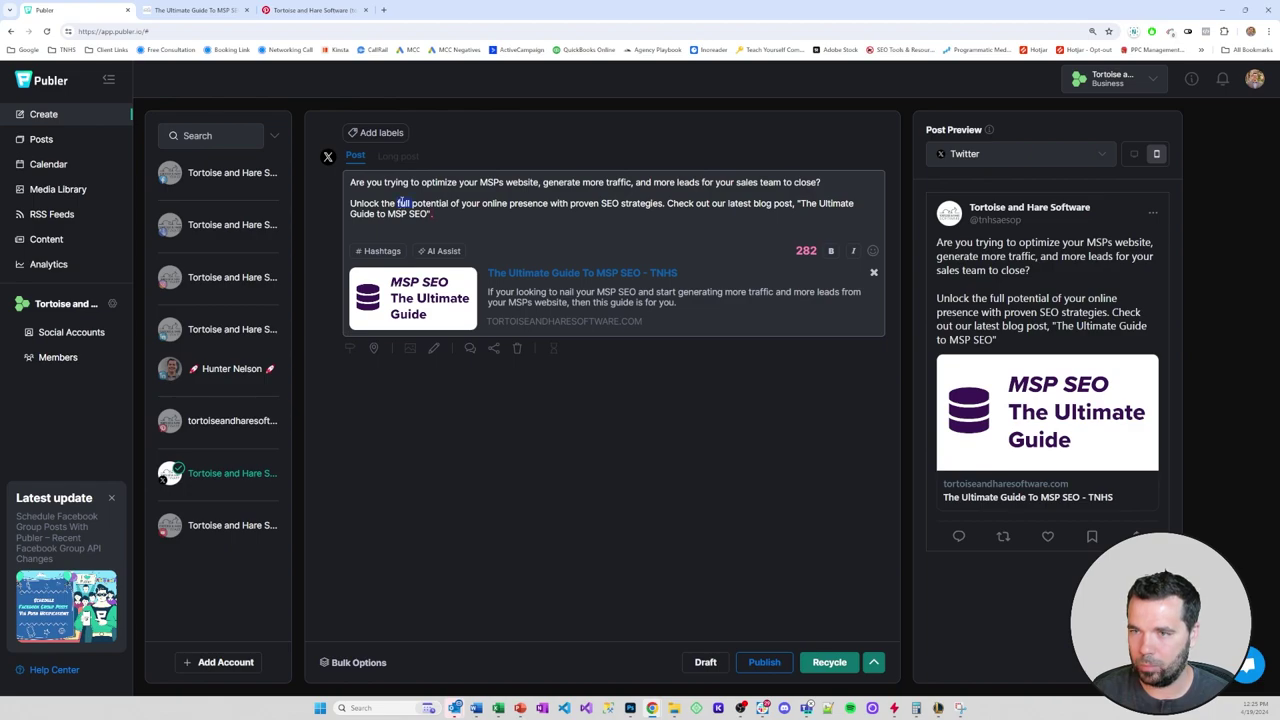
key("BackSpace")
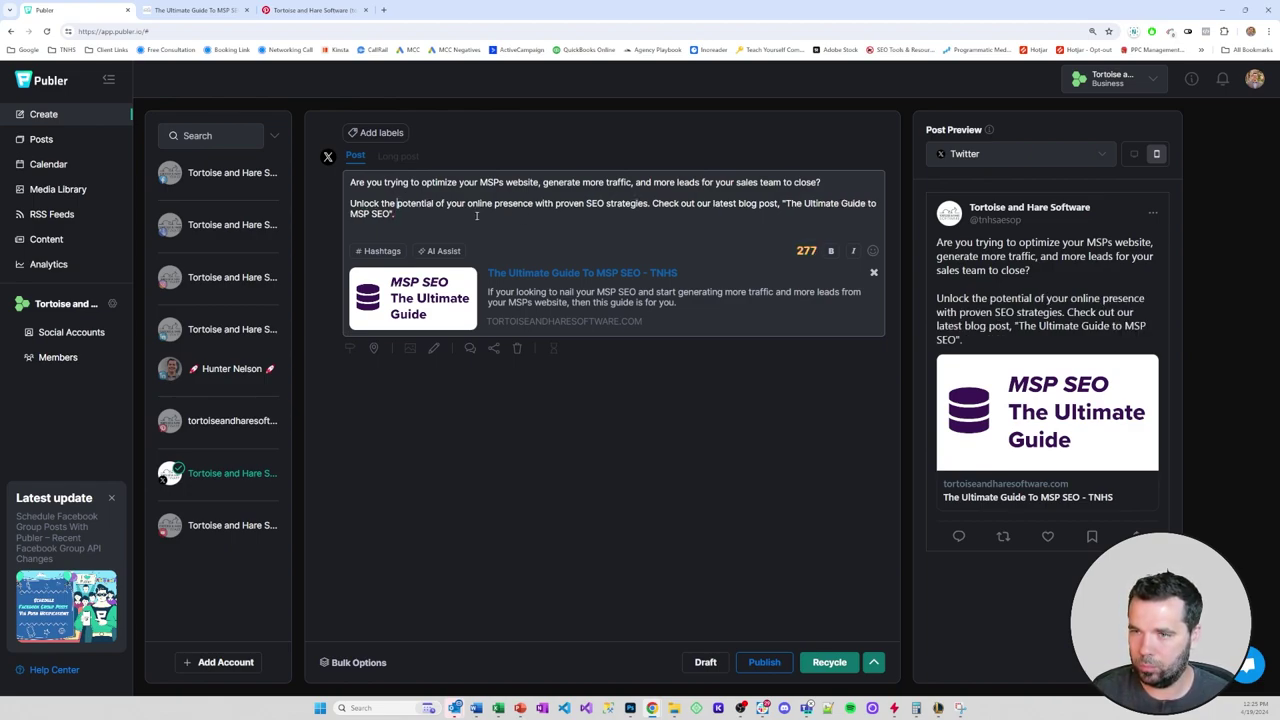
left_click(476, 215)
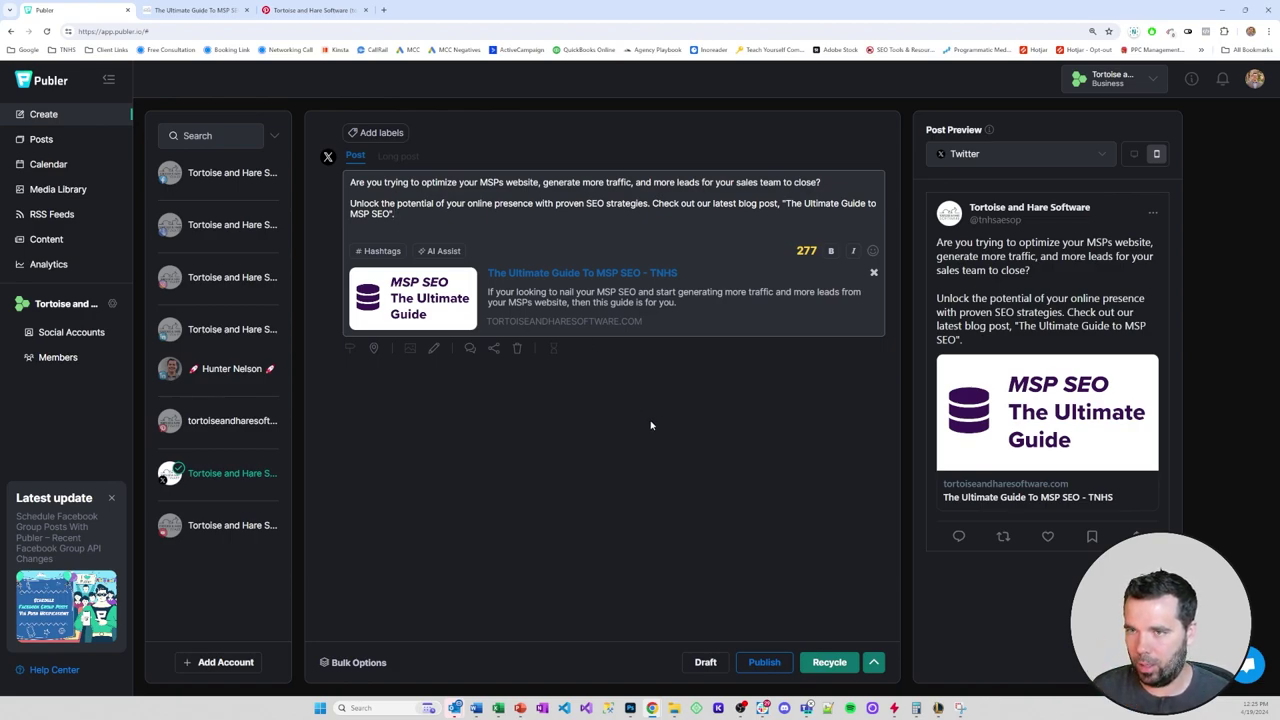
Step: Add the existing Blog Content label to the Twitter post and save it
left_click(370, 132)
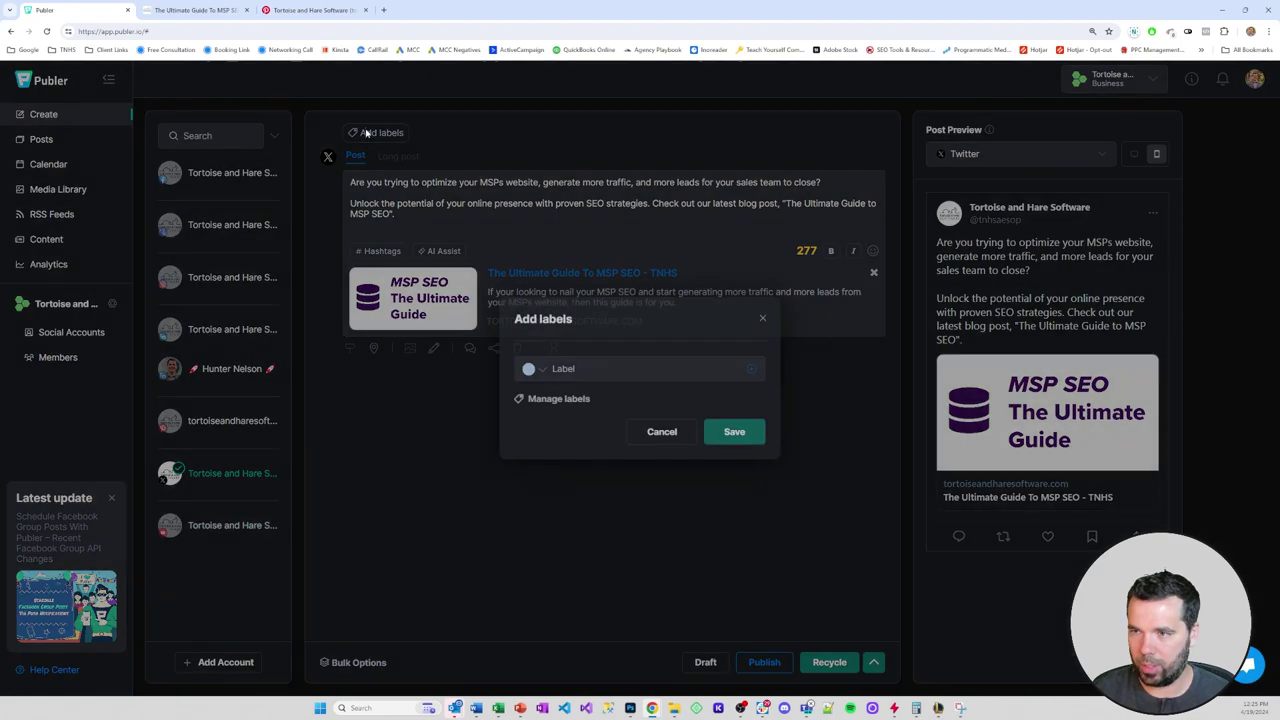
left_click(560, 399)
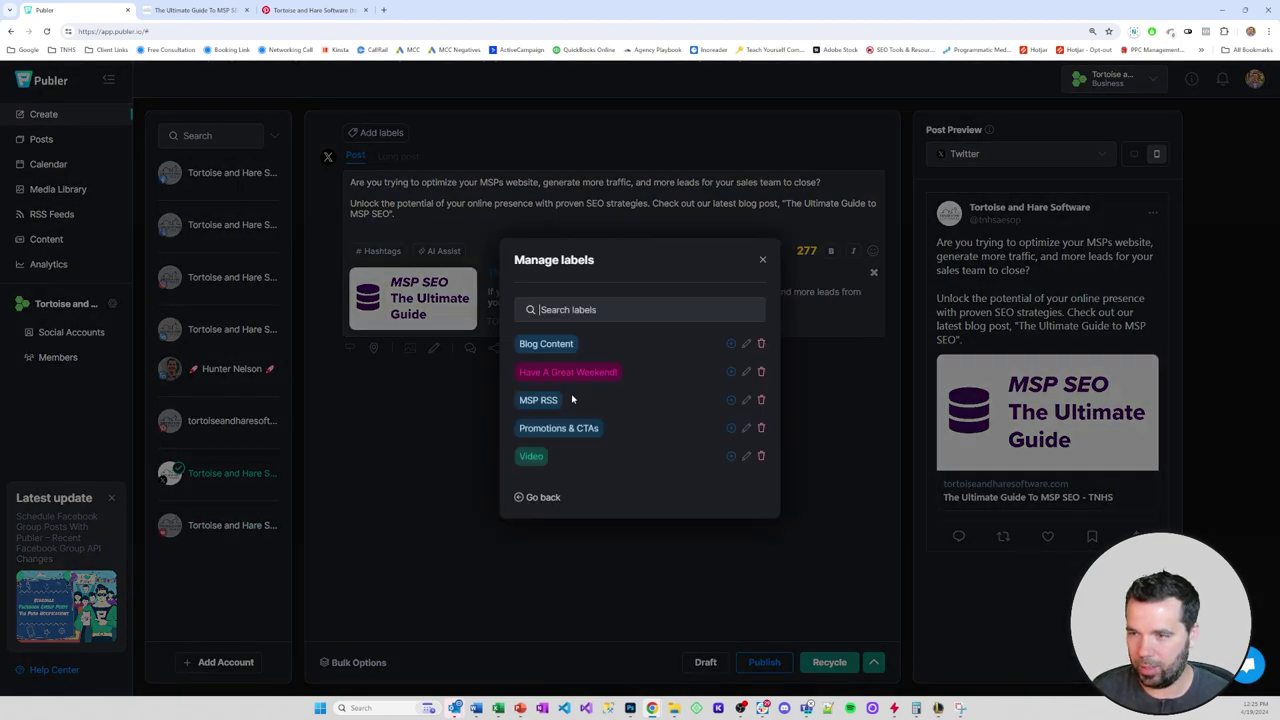
left_click(732, 344)
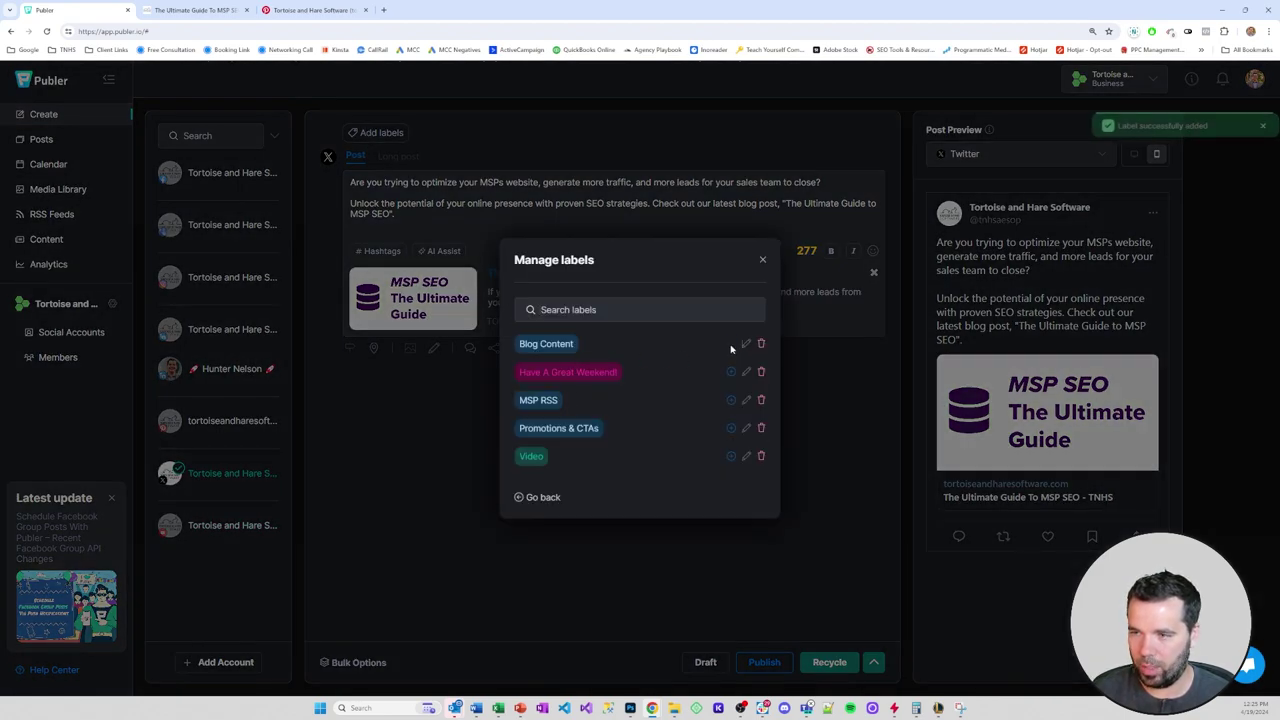
left_click(541, 498)
left_click(727, 452)
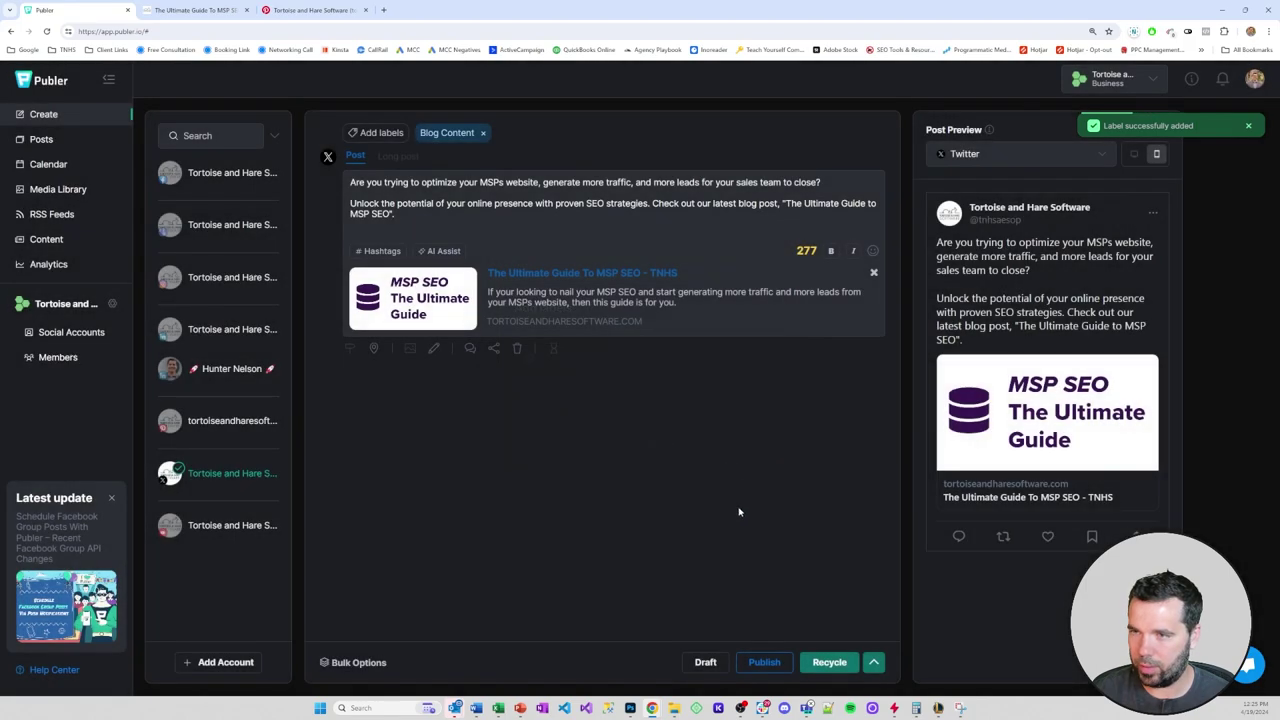
Step: Try to recycle the Twitter post every 3 months, only on days that have no scheduled posts
left_click(829, 662)
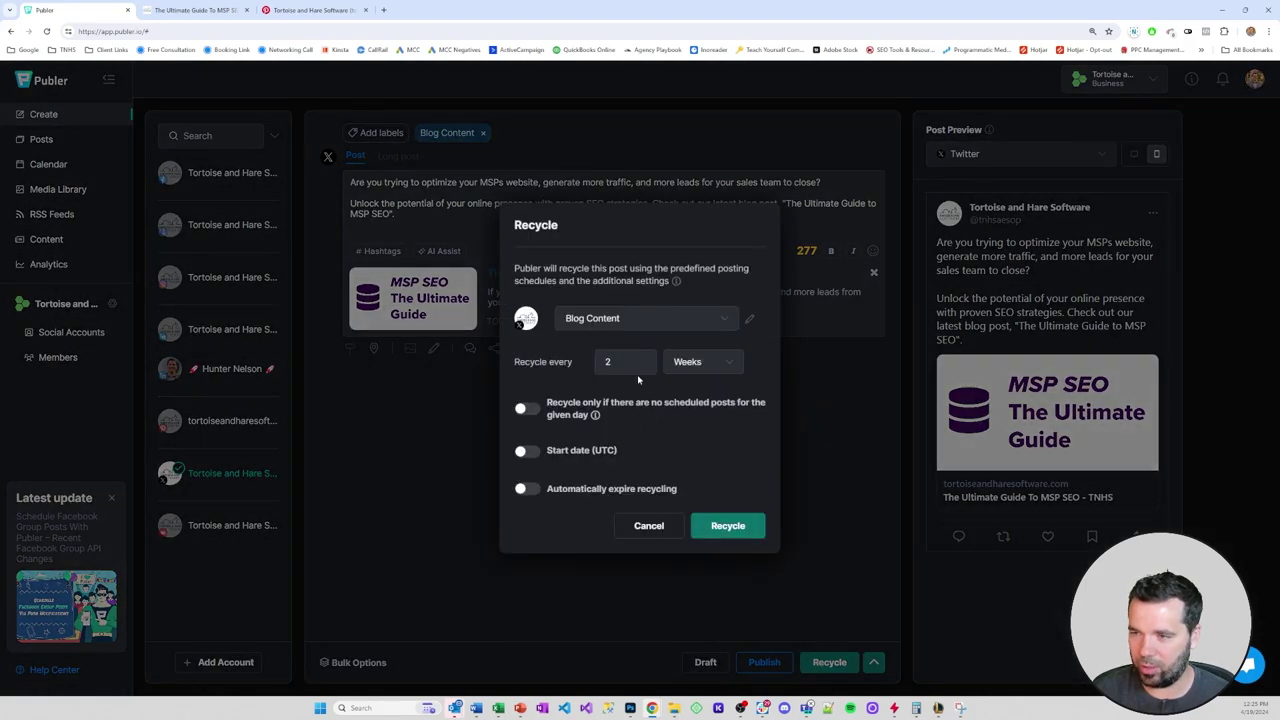
left_click(644, 358)
left_click(728, 365)
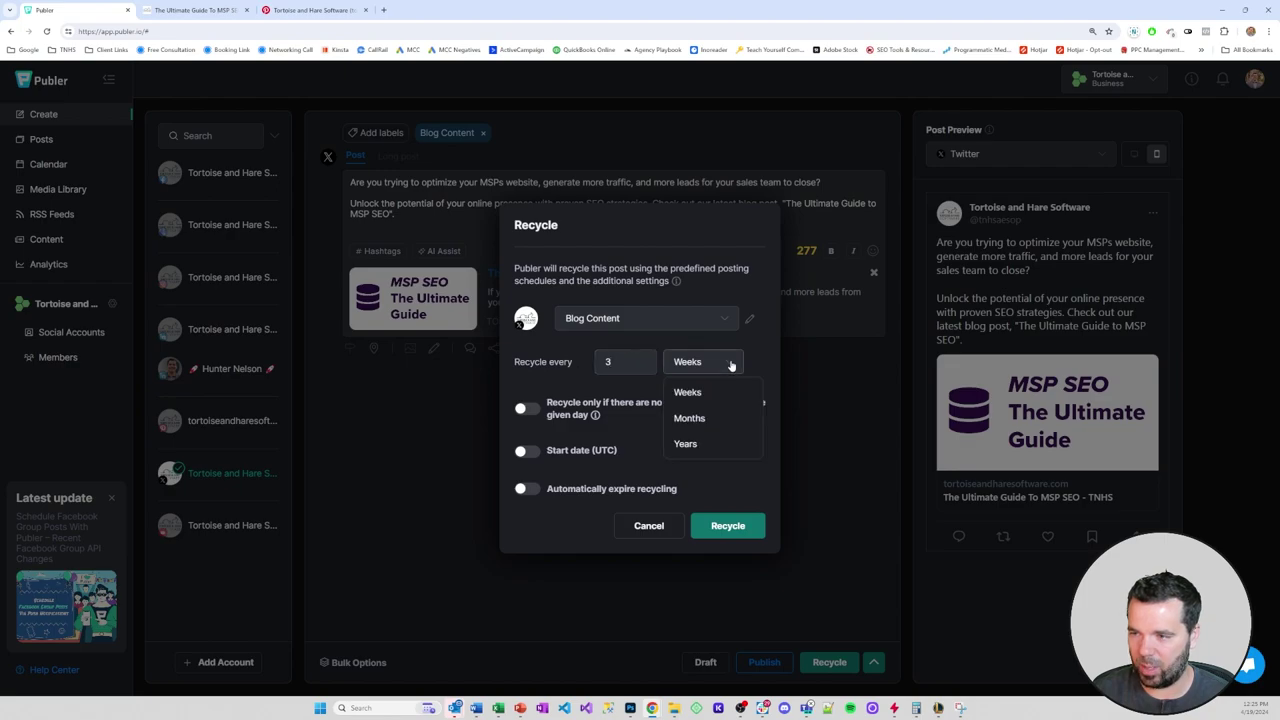
left_click(715, 418)
left_click(527, 408)
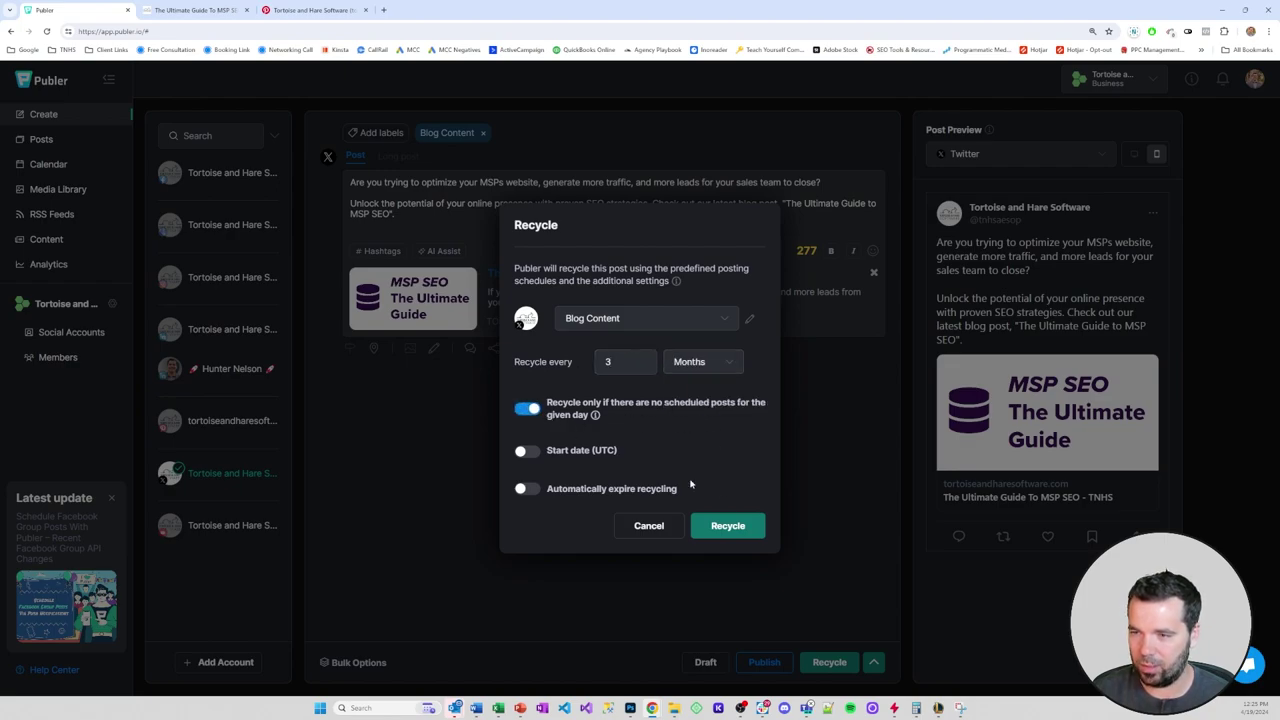
left_click(740, 533)
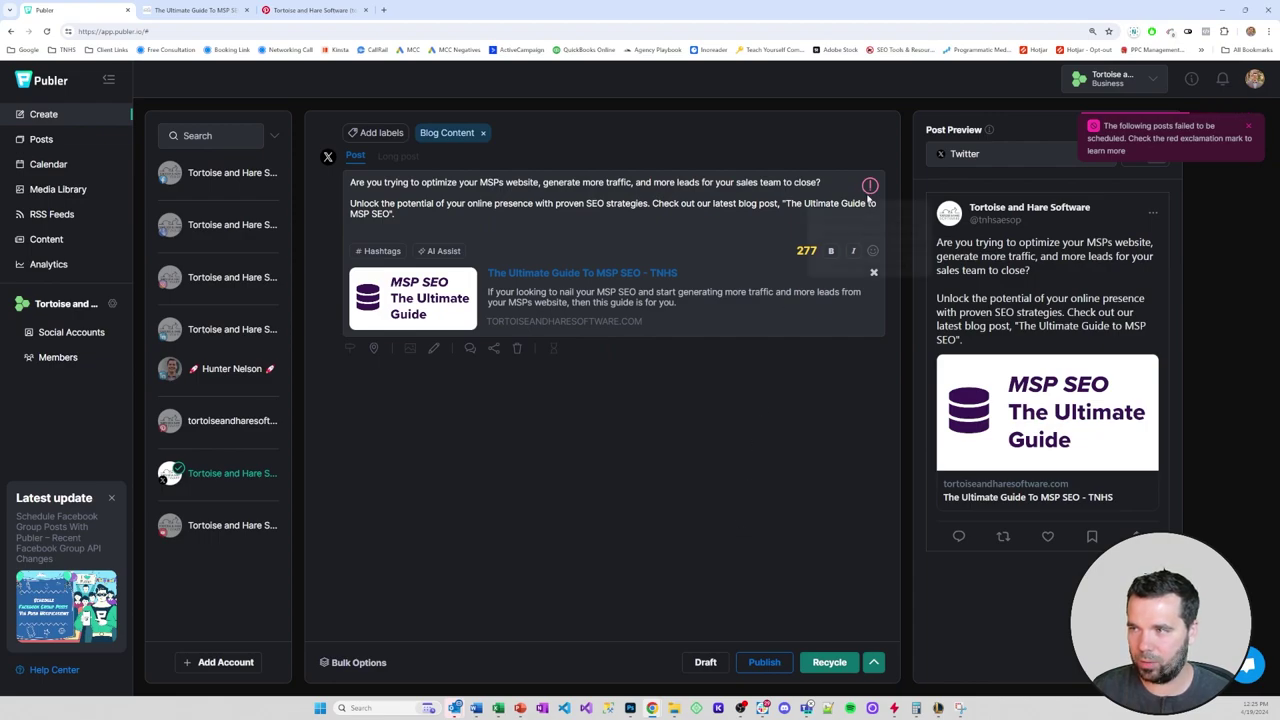
Step: Add the Spintax variation {blog post|post} after "Check out our latest" in the Twitter post, and submit the post for recycling again
mouse_move(872, 189)
left_click(683, 214)
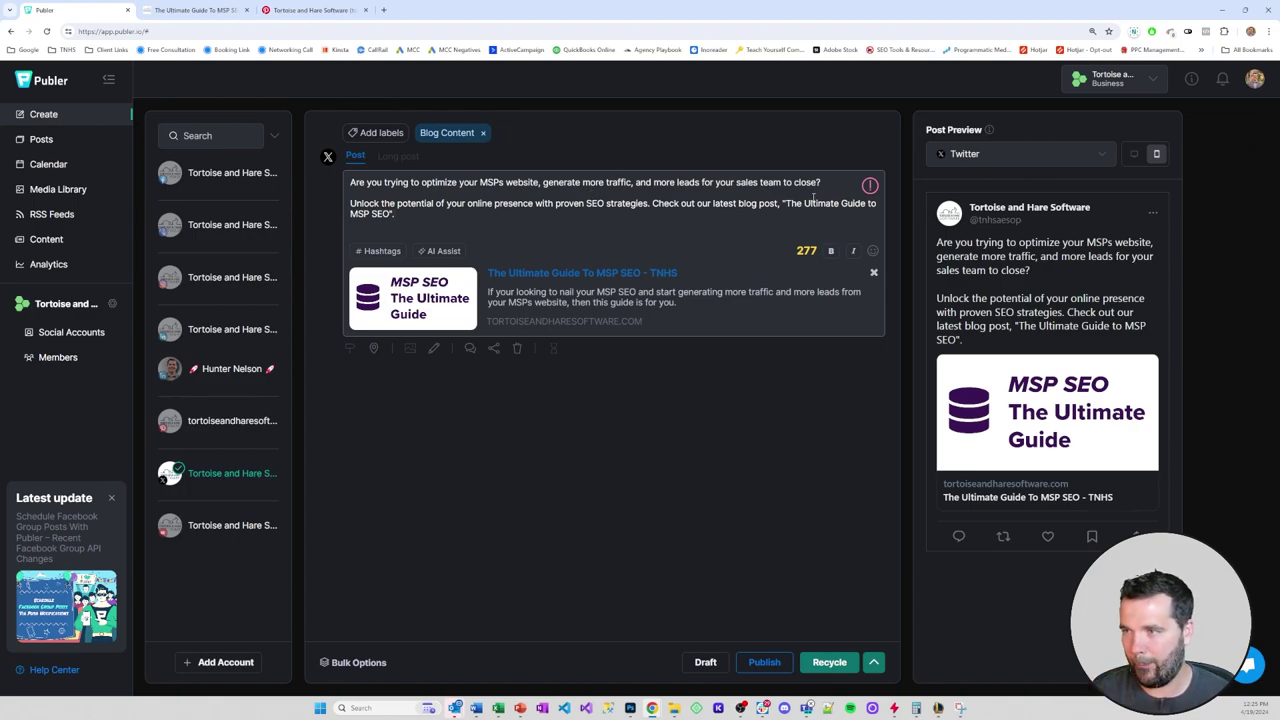
left_click(739, 203)
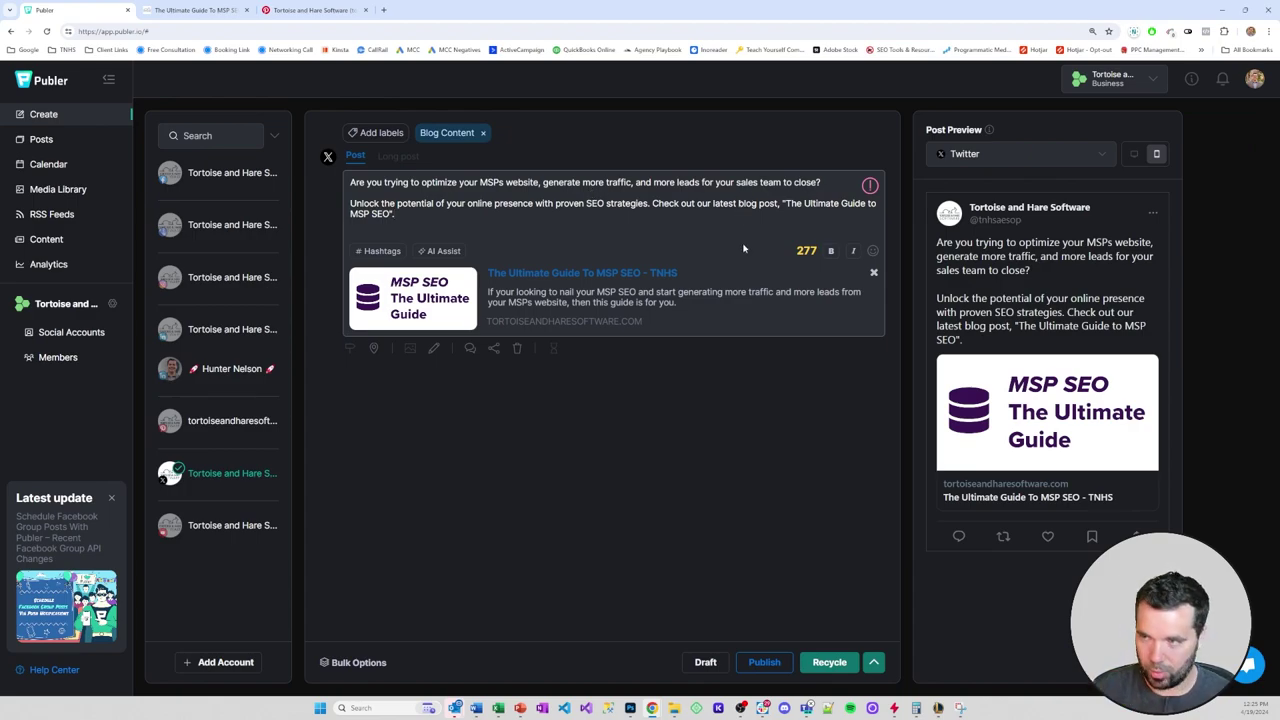
type("(")
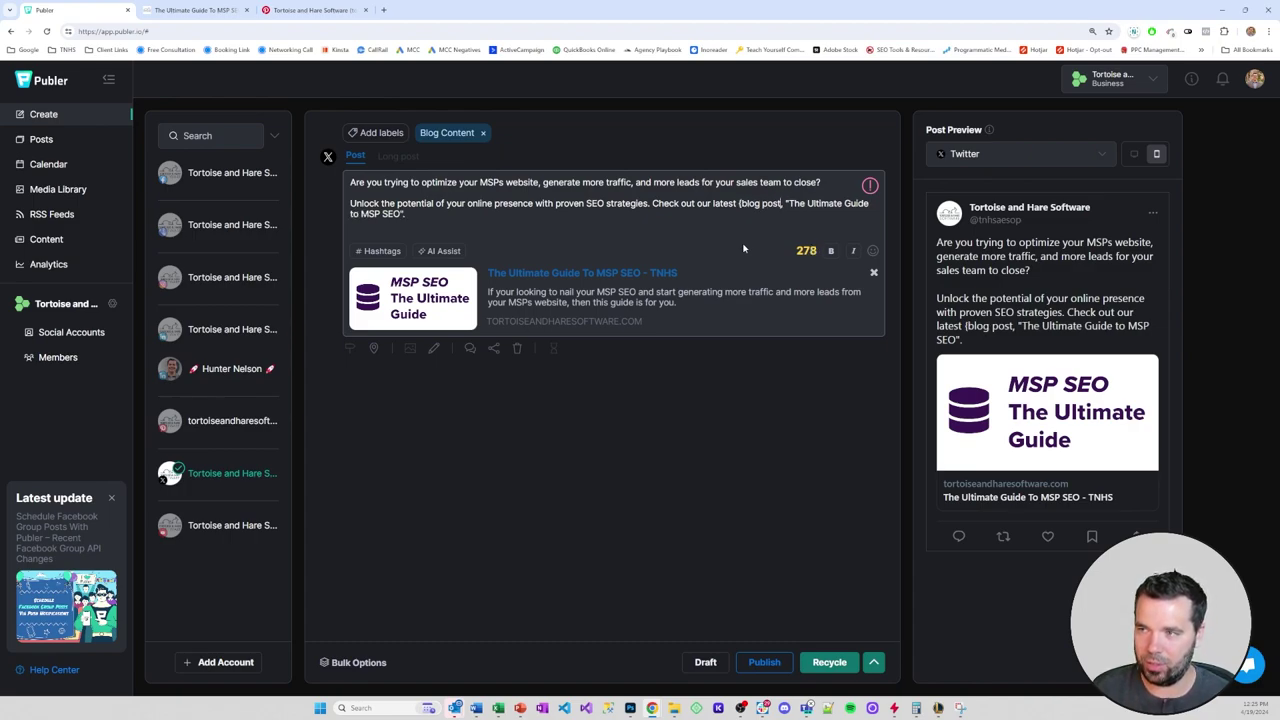
type("|post|")
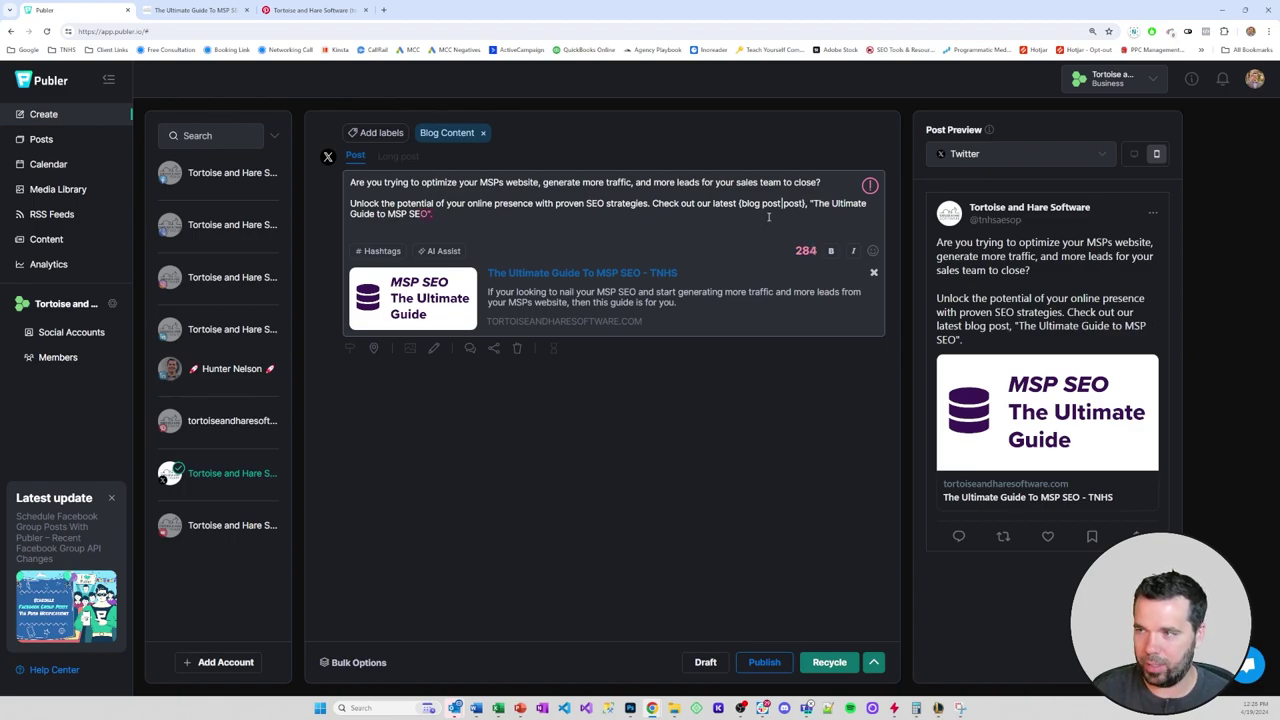
left_click(829, 662)
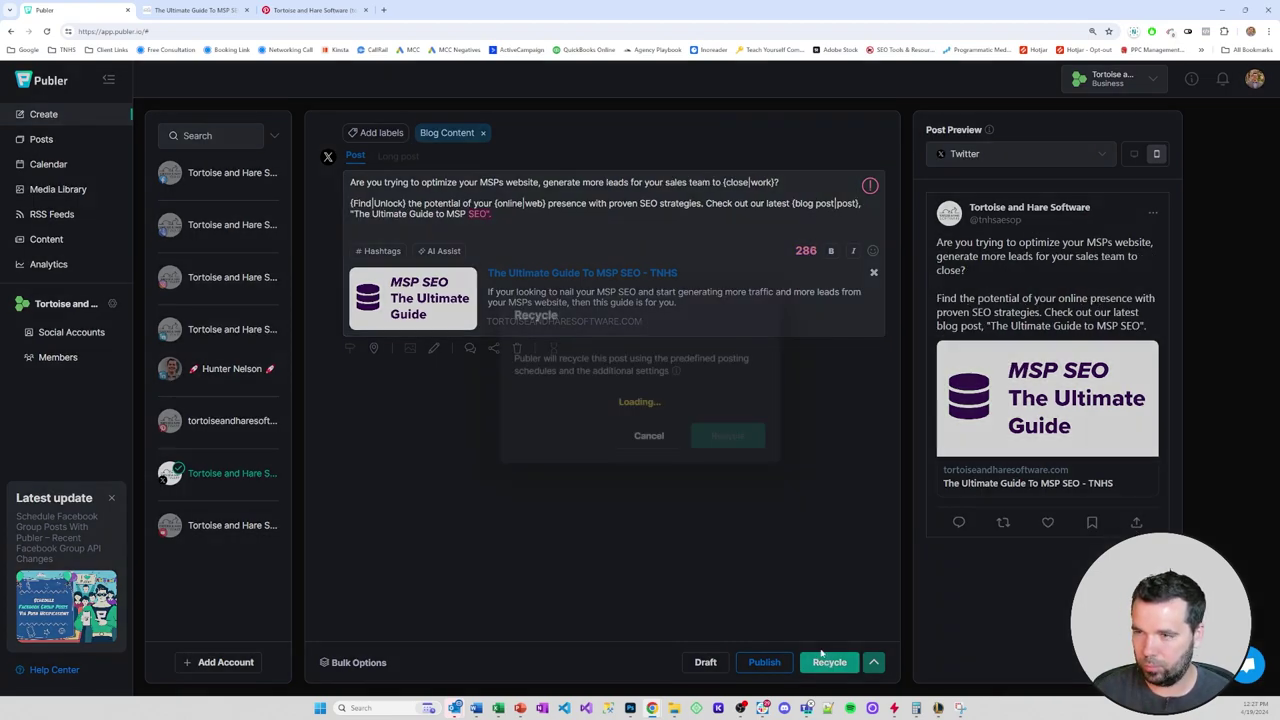
left_click(741, 527)
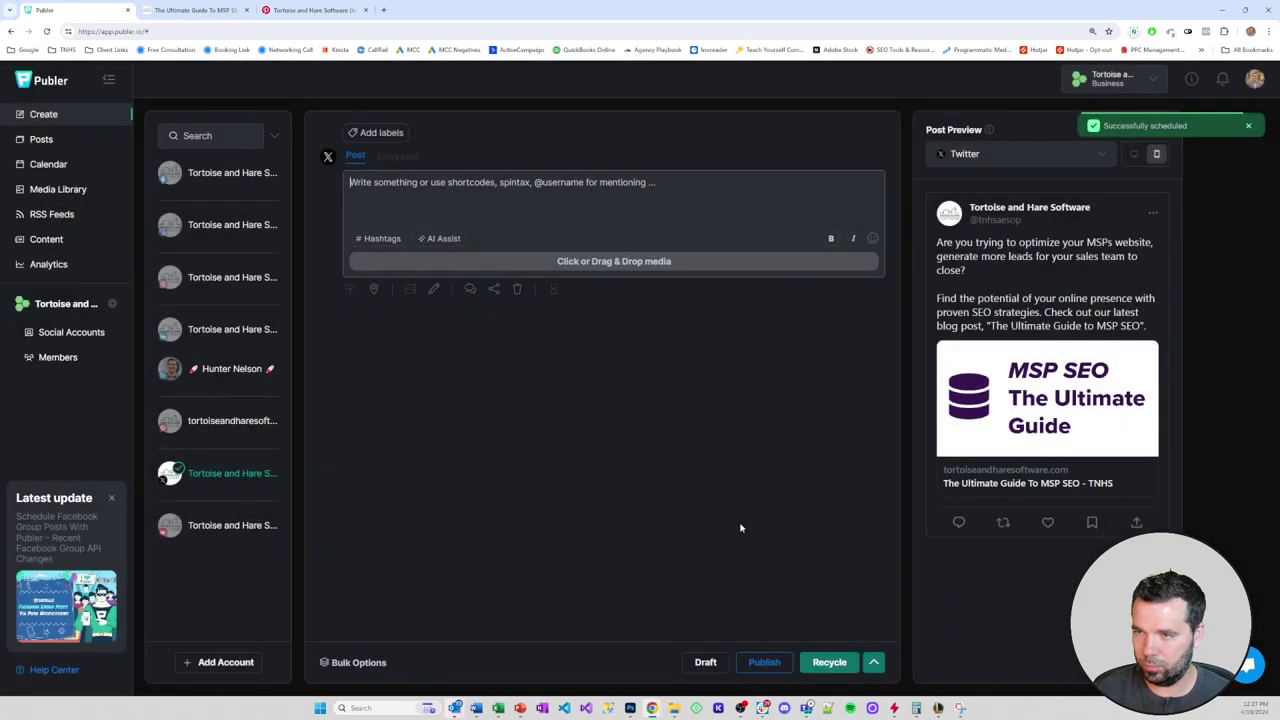